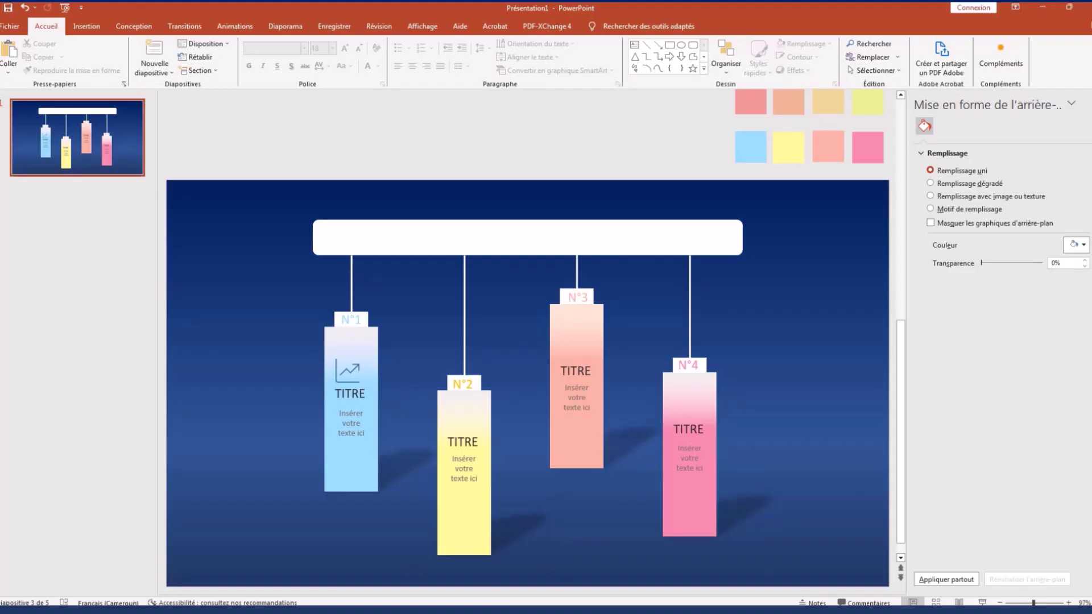
Step: Switch to the new blank presentation, Présentation2, with its empty title slide
left_click(540, 563)
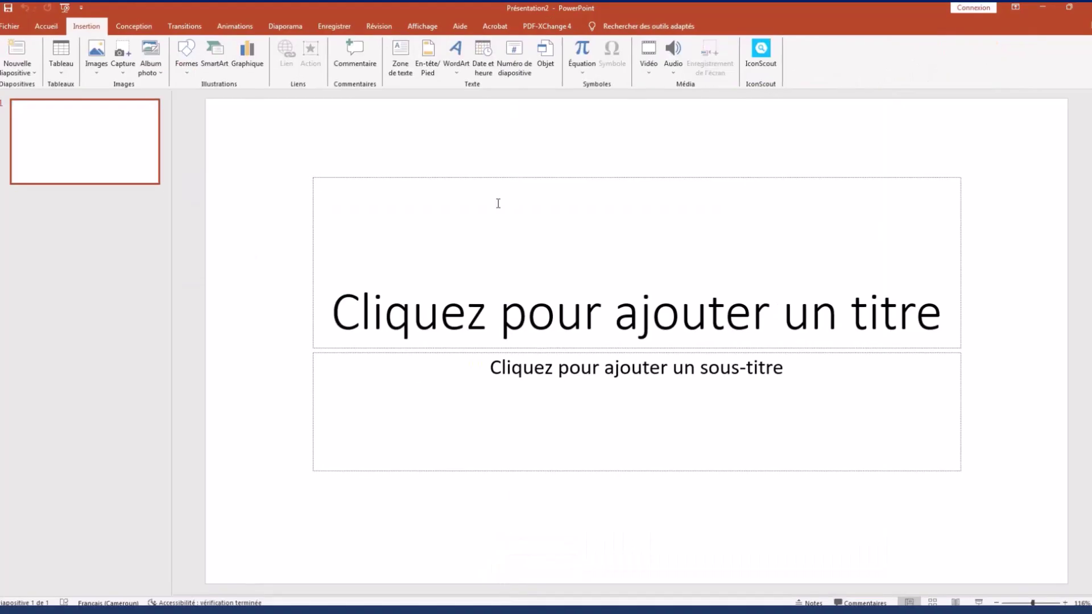
Step: Apply the Vide (blank) layout to the slide
left_click(46, 27)
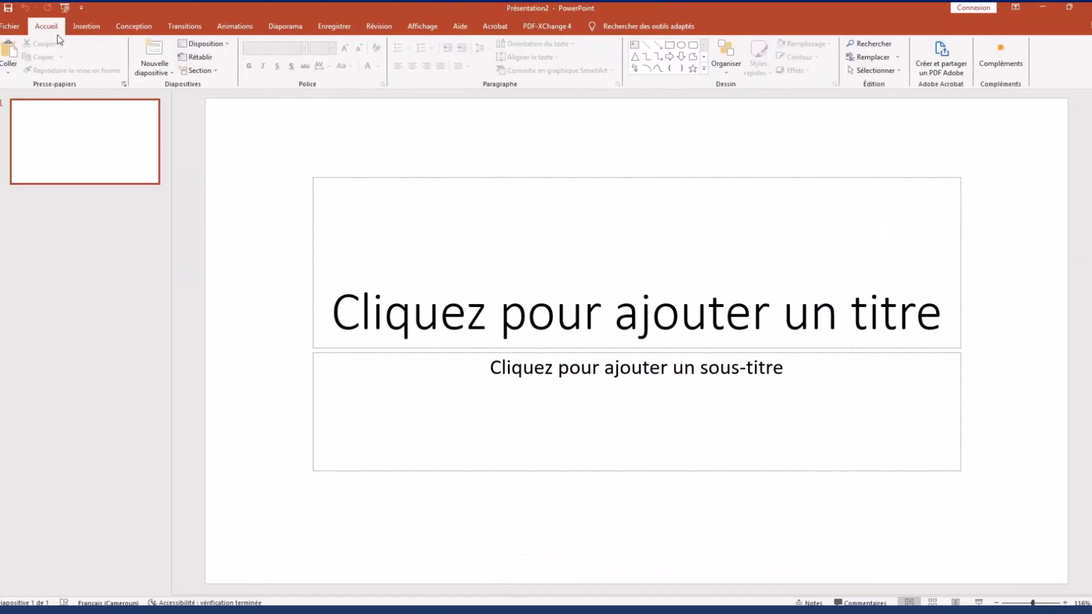
left_click(221, 52)
left_click(215, 193)
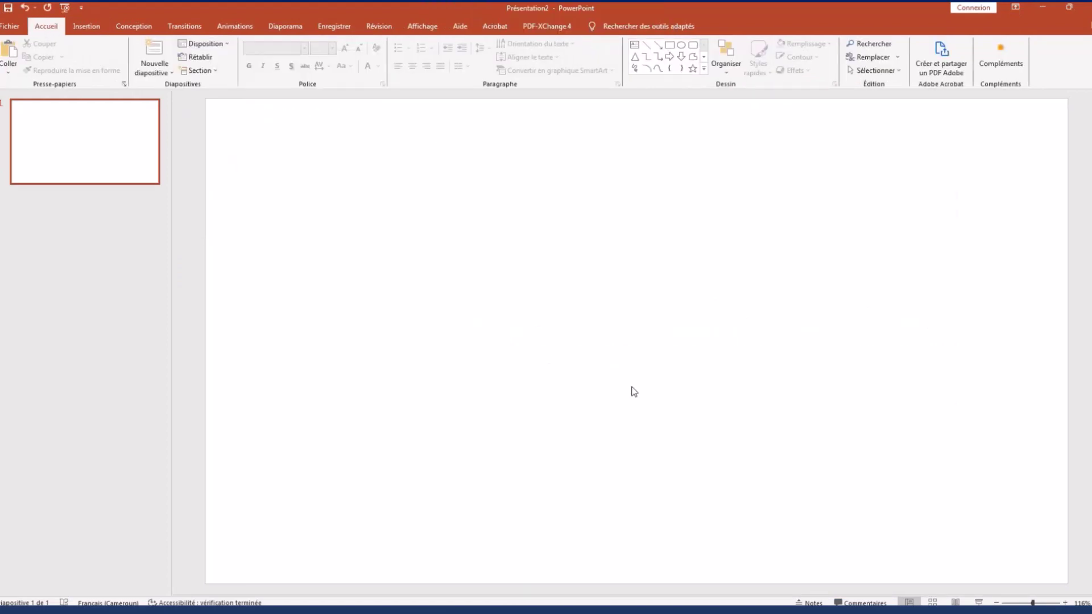
Step: Give the background a dark blue gradient fill, moving the middle stop to 44%
right_click(662, 226)
left_click(689, 315)
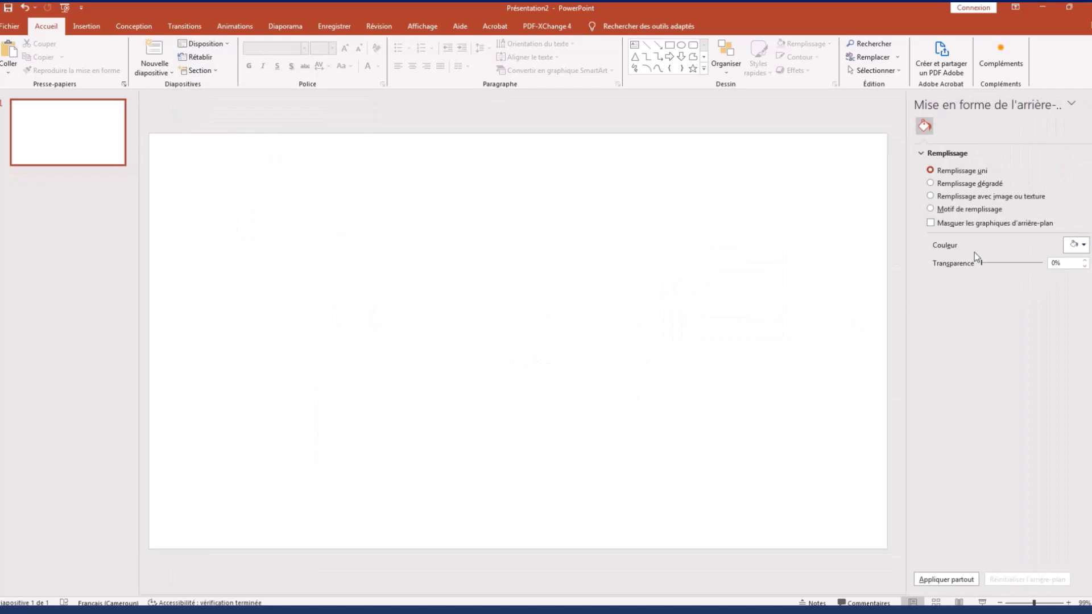
left_click(930, 183)
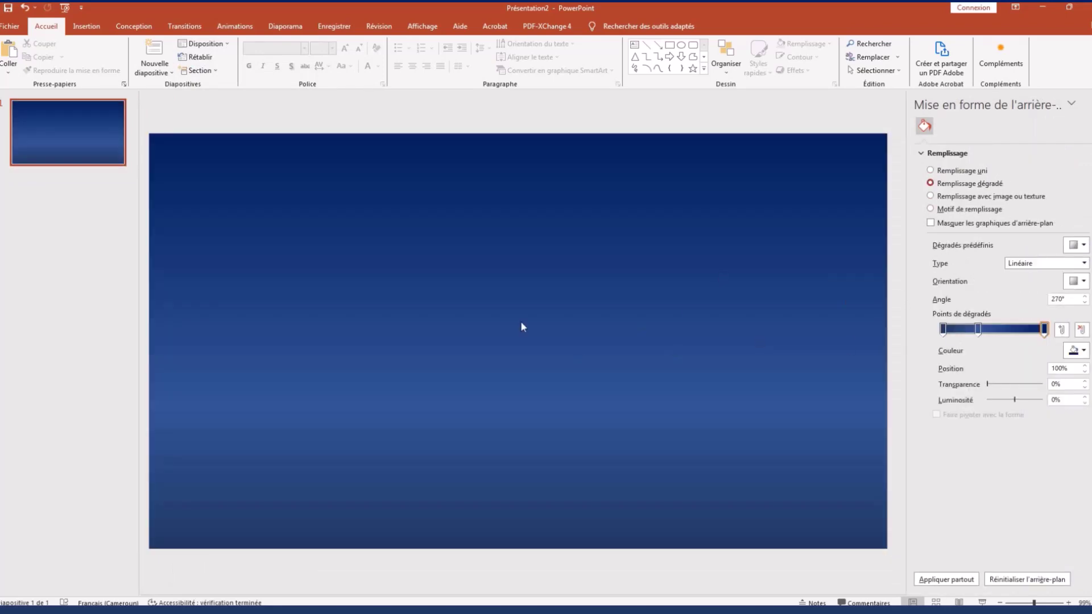
left_click(1084, 352)
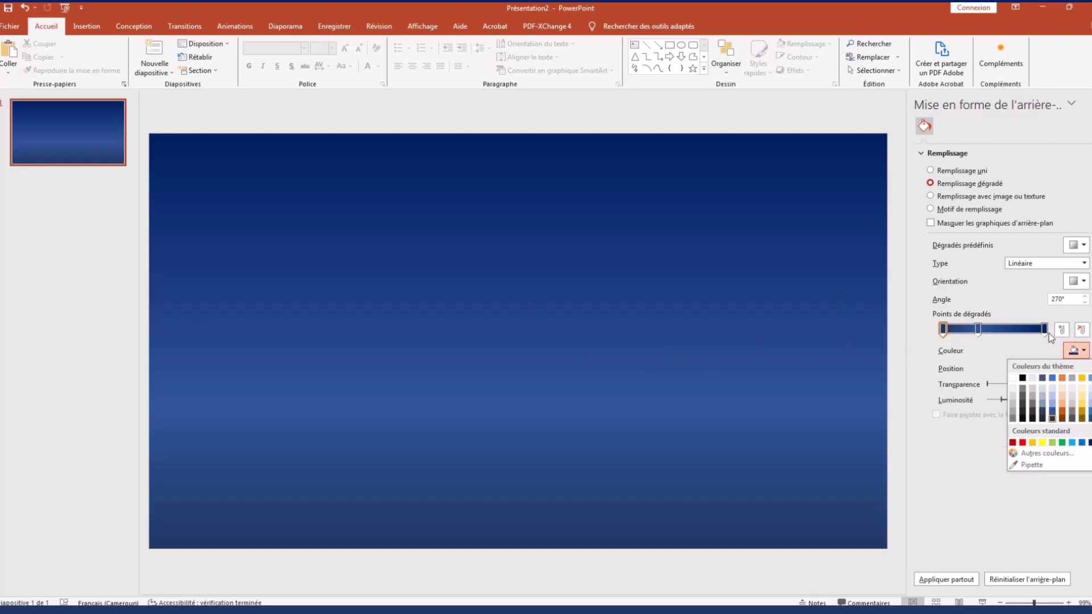
left_click(979, 329)
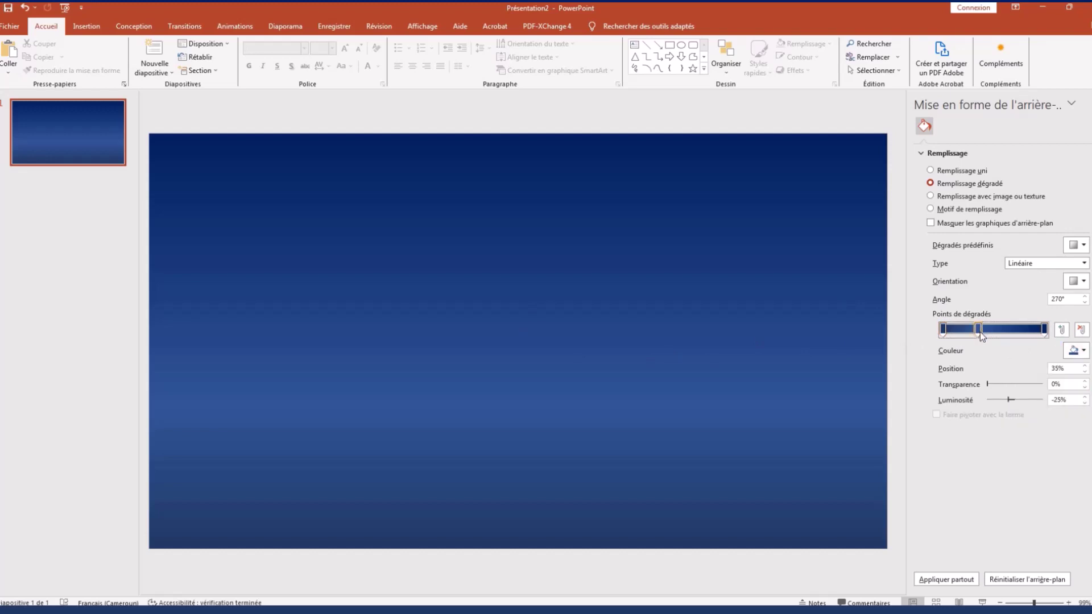
left_click(1084, 351)
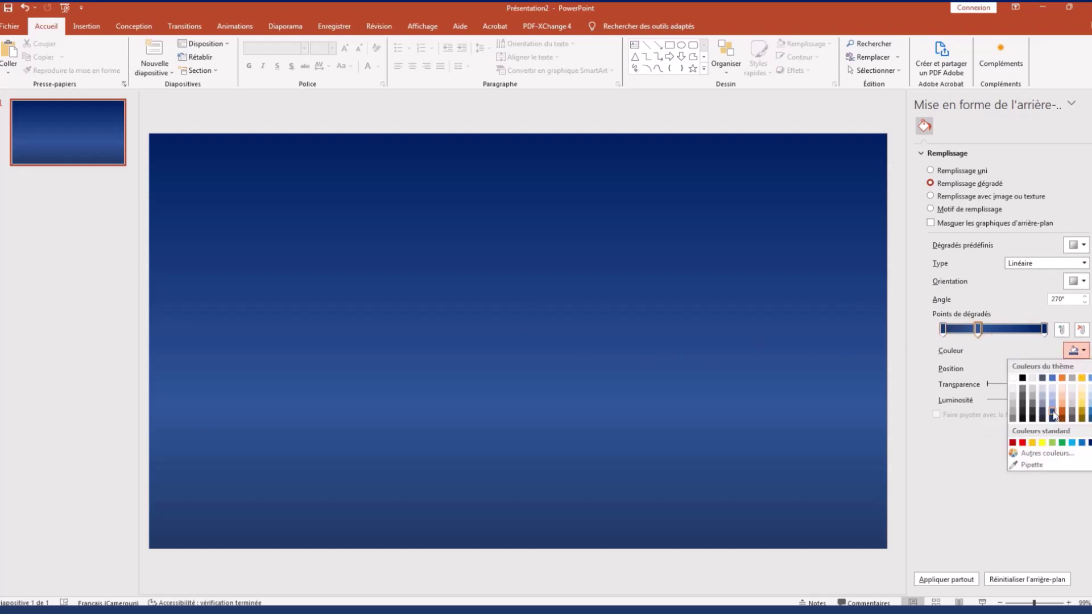
left_click(1054, 411)
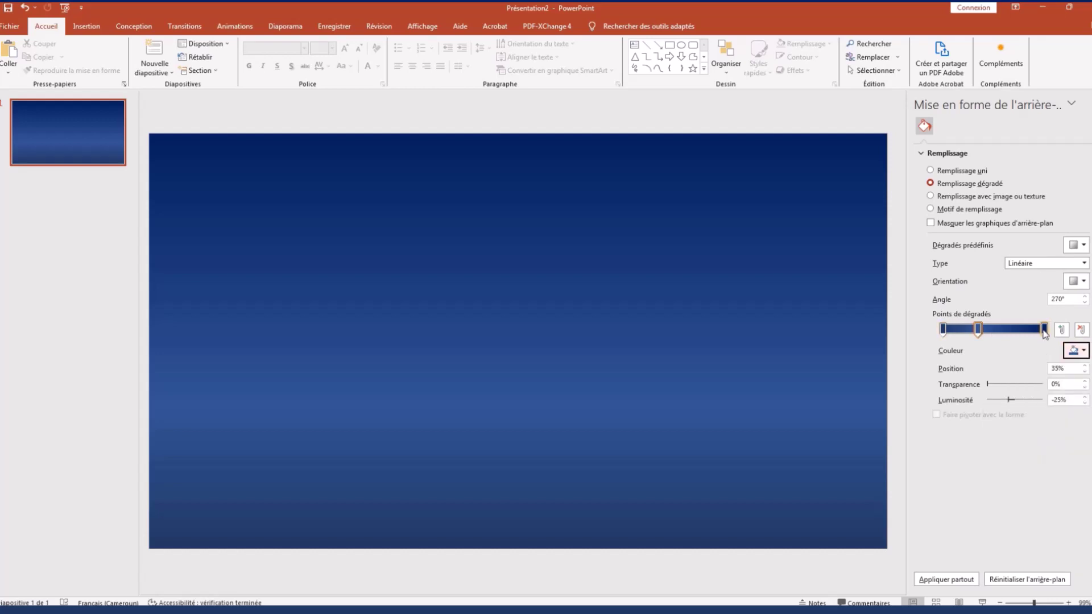
left_click(1044, 329)
left_click(1084, 351)
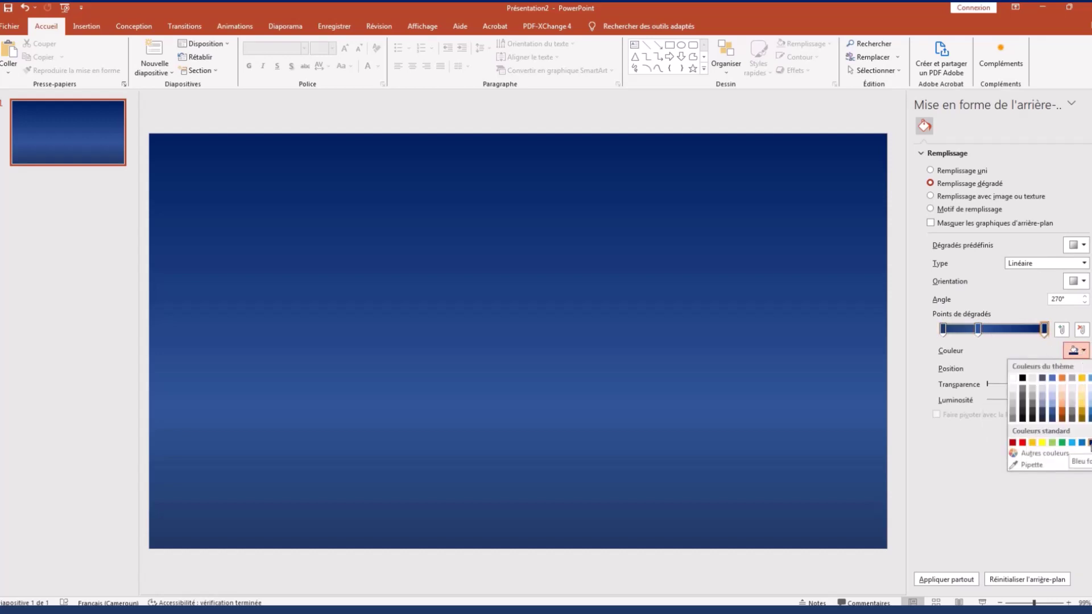
left_click(982, 335)
left_click_drag(981, 333, 986, 337)
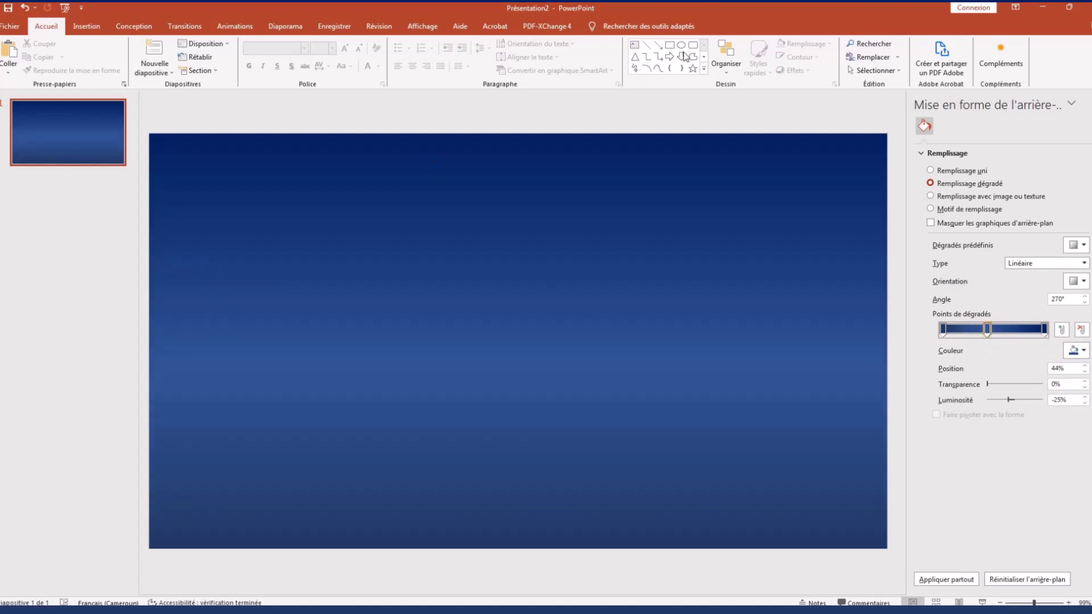
Step: Draw a long rounded rectangle across the upper part of the slide
left_click(87, 26)
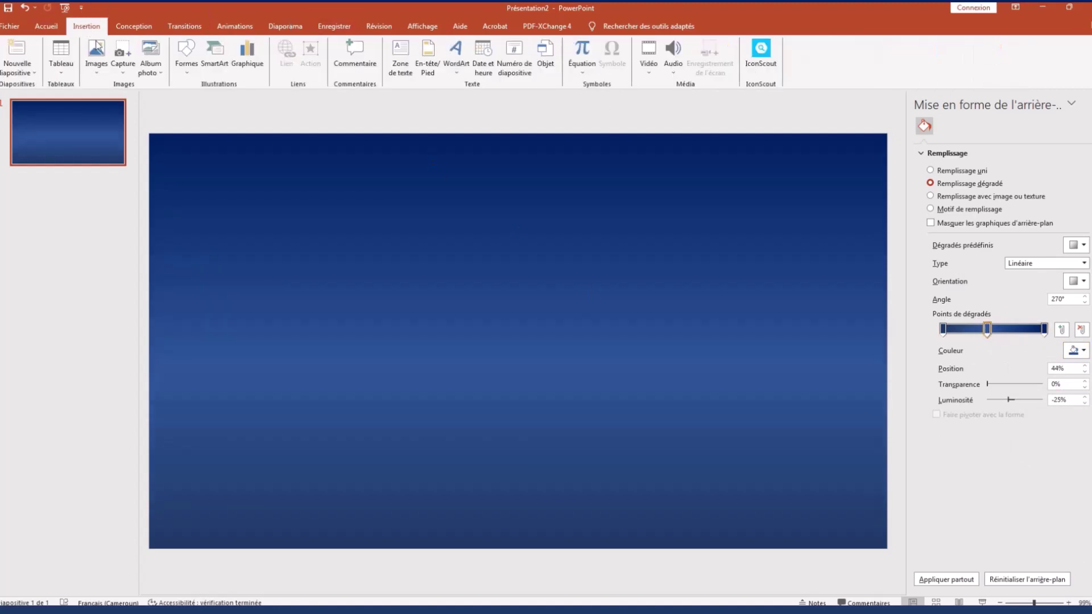
left_click(186, 56)
left_click(241, 99)
mouse_move(277, 189)
left_mouse_down()
mouse_move(603, 230)
mouse_move(708, 227)
left_mouse_up()
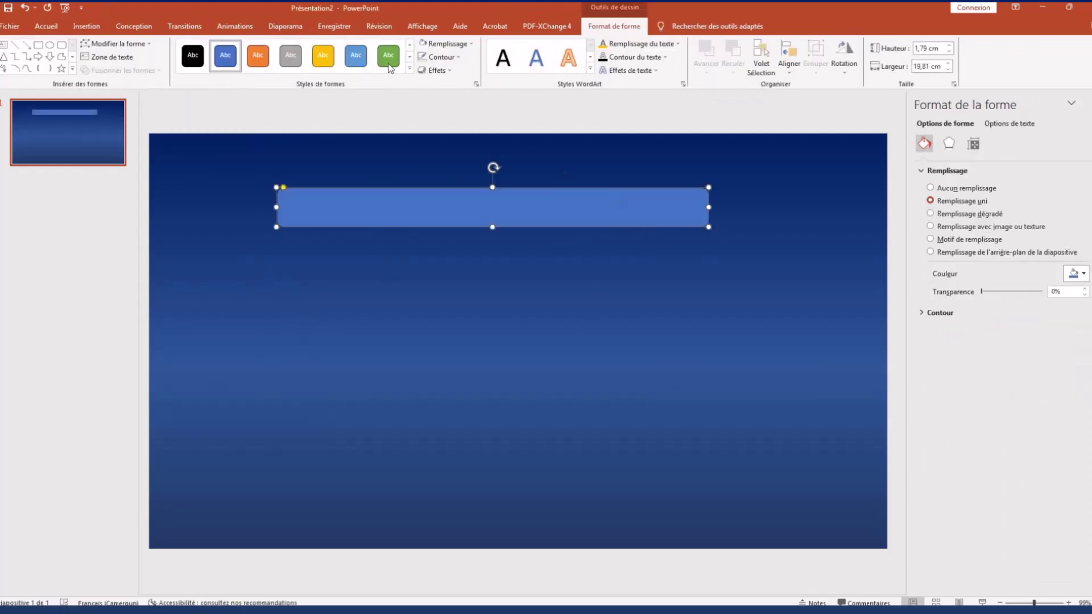
Step: Make the bar white with no outline and fully rounded pill-shaped ends
left_click(470, 44)
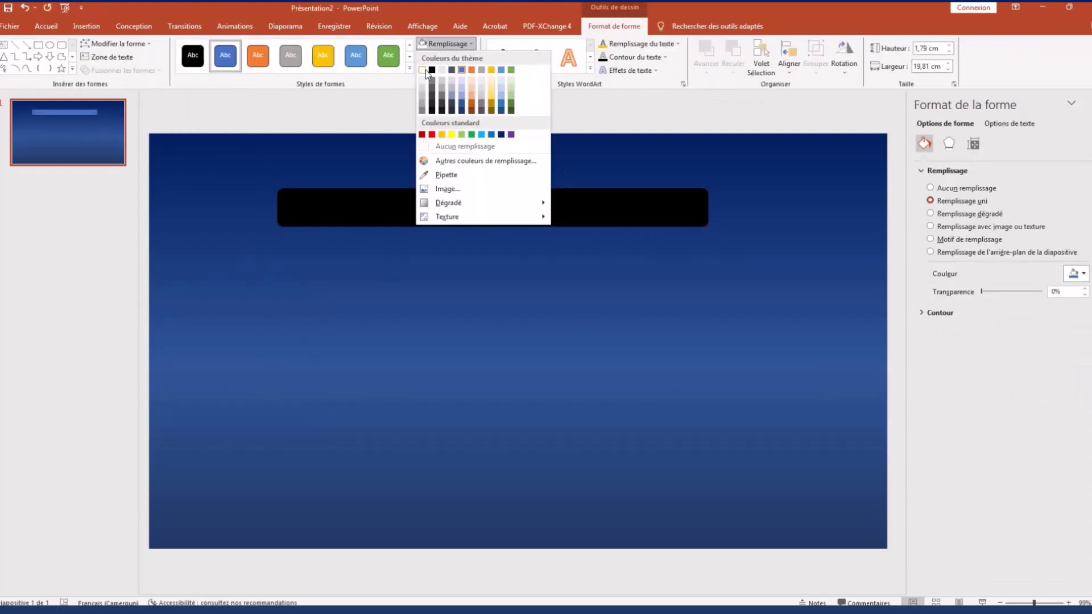
left_click(424, 71)
left_click(458, 57)
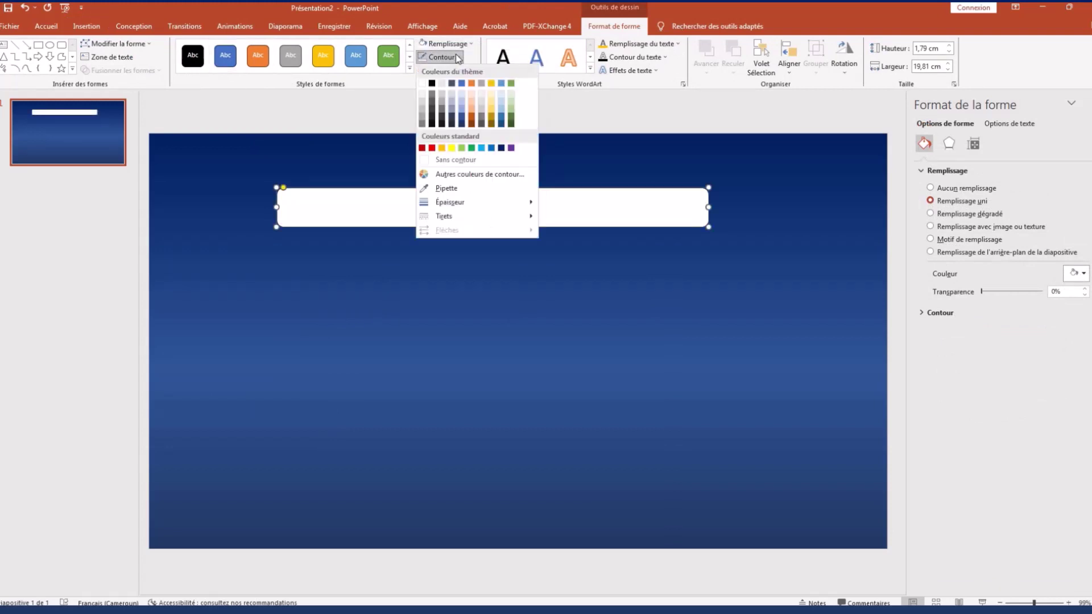
left_click(446, 162)
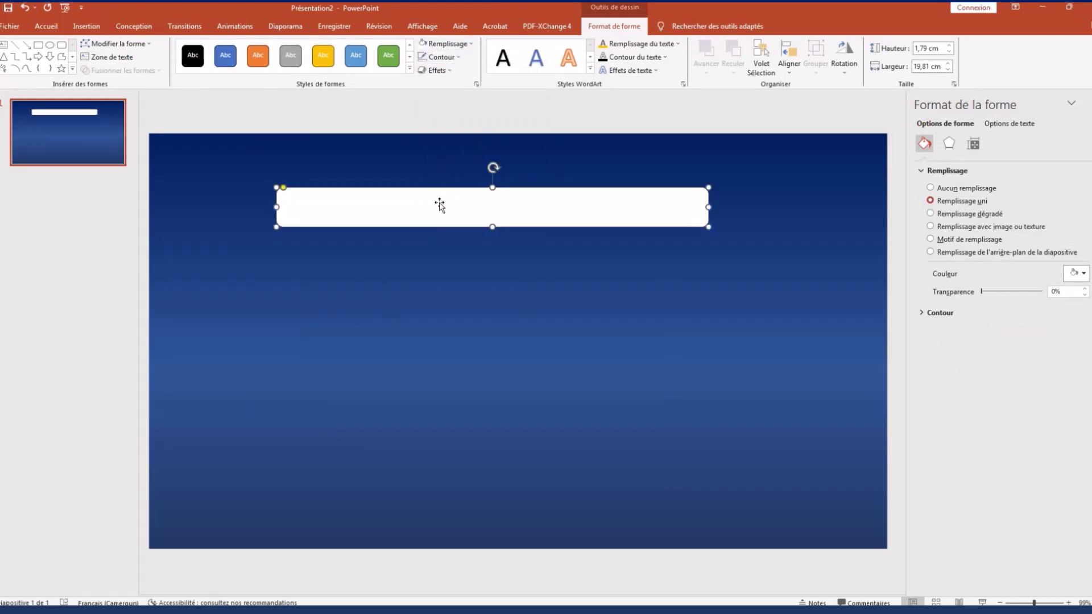
left_click_drag(283, 188, 302, 190)
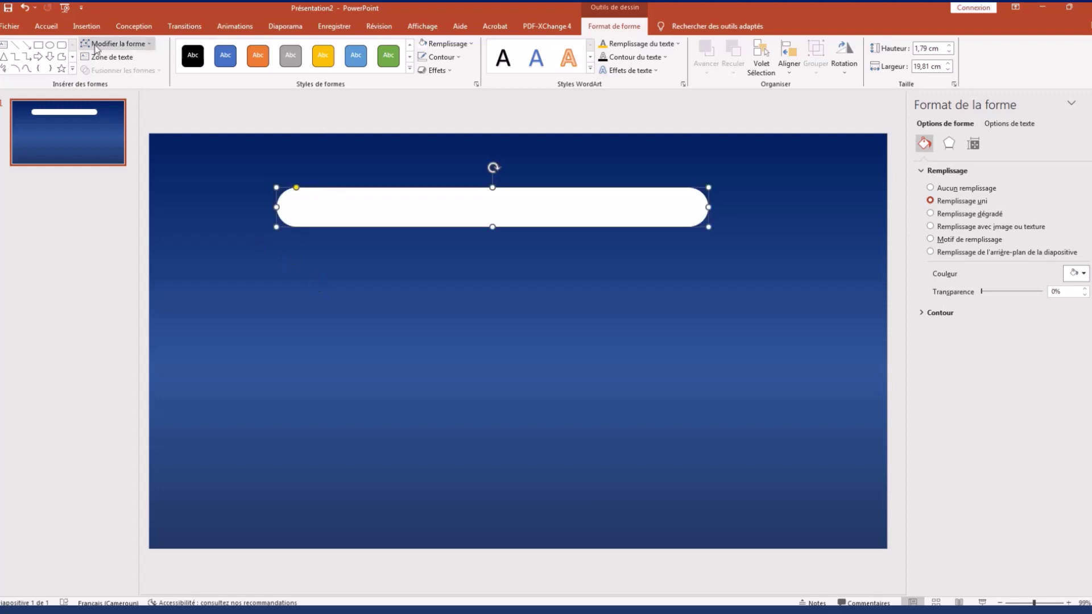
left_click(87, 26)
Step: Draw a tall blue rectangle below the left end of the white bar
left_click(187, 57)
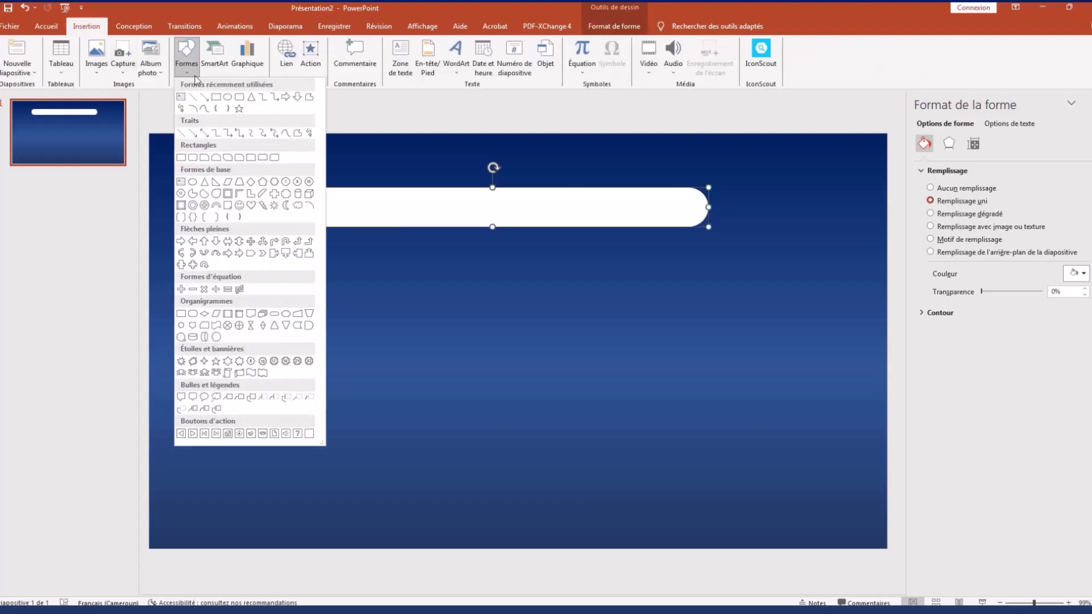
left_click(216, 98)
left_click_drag(296, 353, 348, 445)
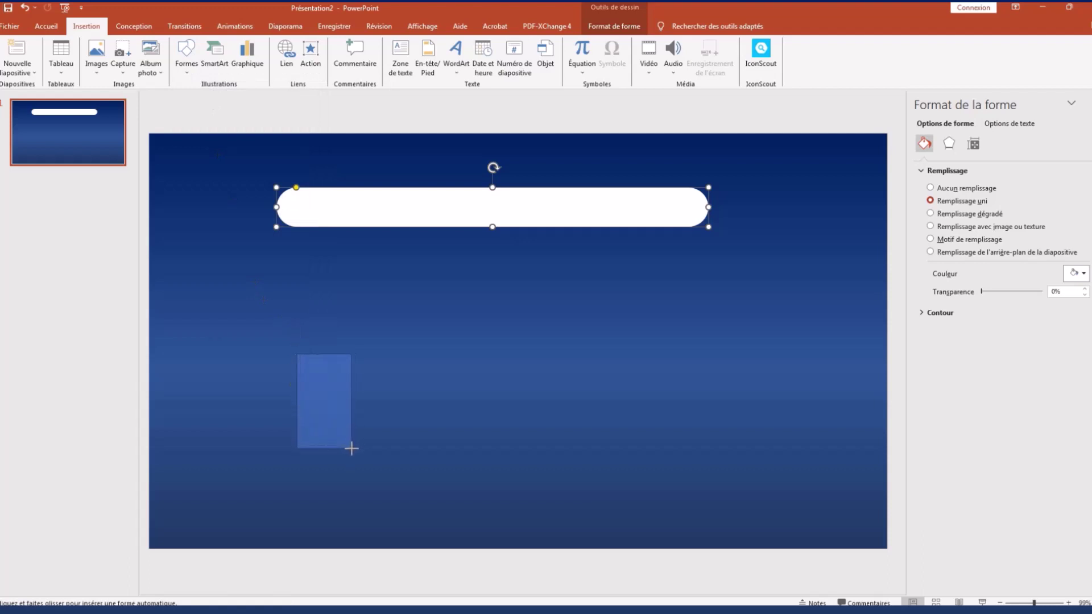
left_click_drag(349, 448, 350, 448)
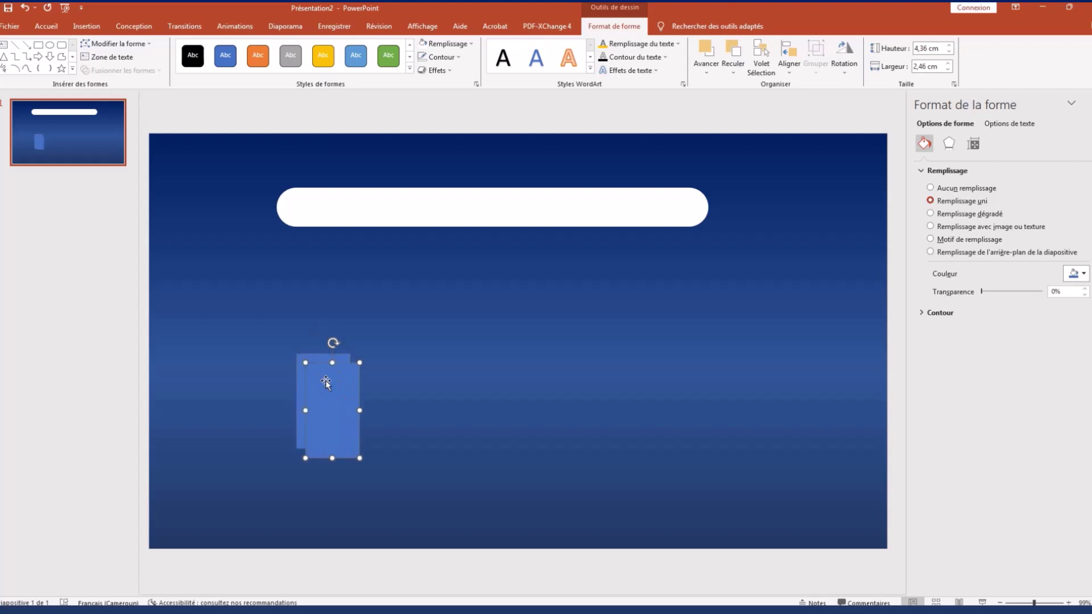
Step: Copy the rectangle, halve its height and make it yellow
left_click_drag(322, 376, 376, 329)
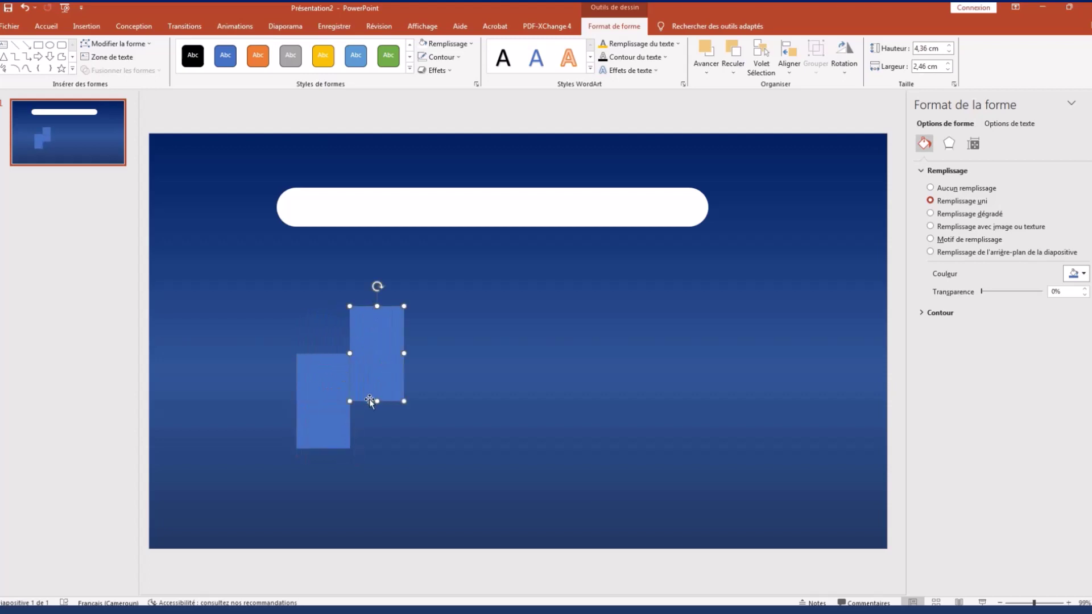
mouse_move(378, 401)
left_mouse_down()
mouse_move(377, 354)
mouse_move(326, 320)
left_mouse_up()
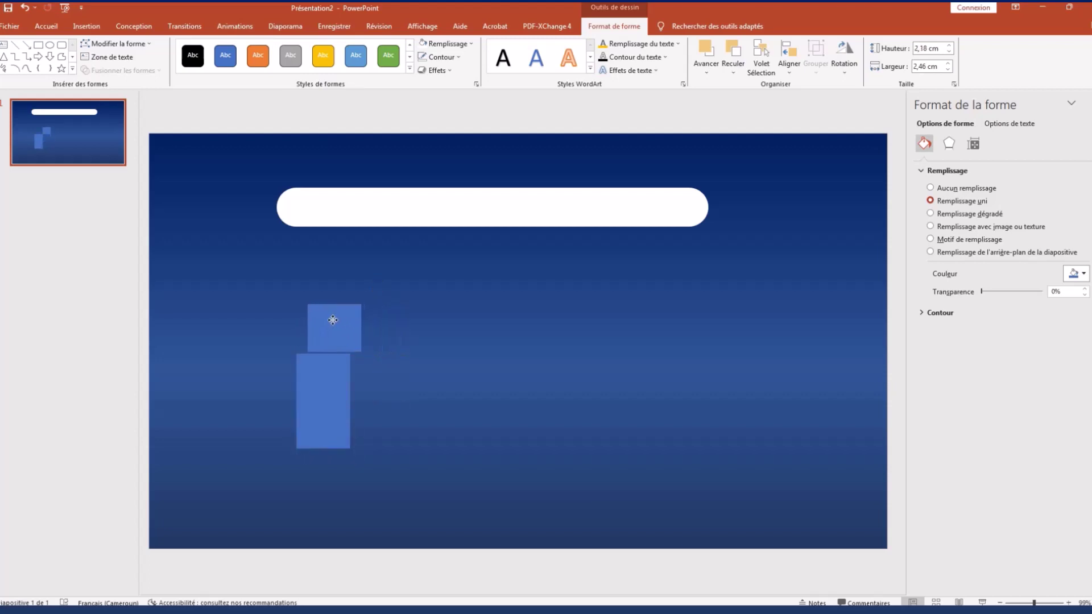
left_click(323, 55)
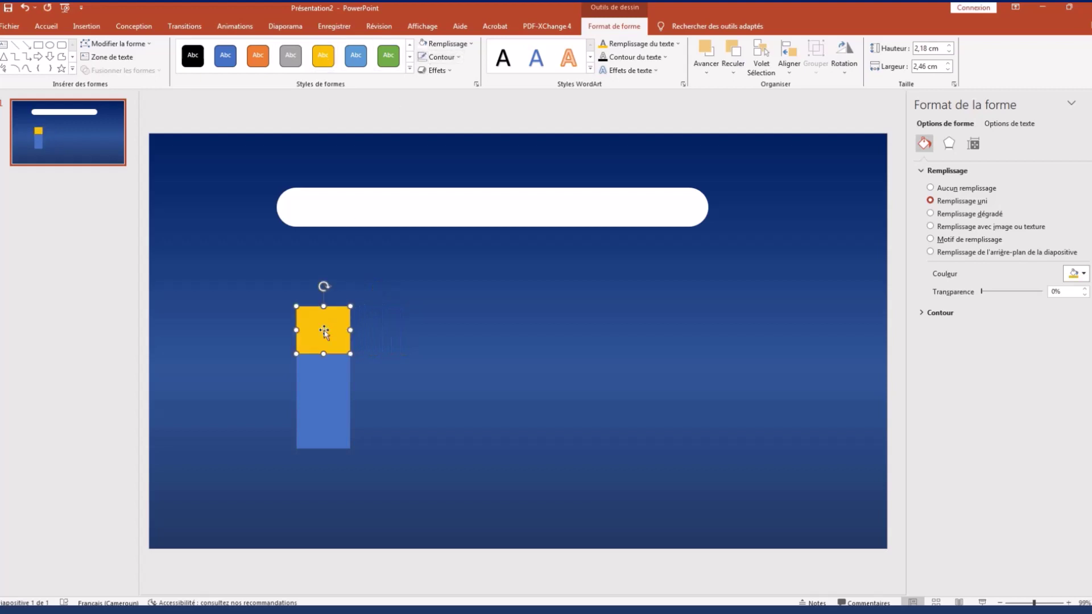
Step: Duplicate the yellow block above it as a small cap filled white
mouse_move(326, 336)
left_mouse_down()
mouse_move(327, 288)
mouse_move(304, 294)
mouse_move(332, 301)
left_mouse_up()
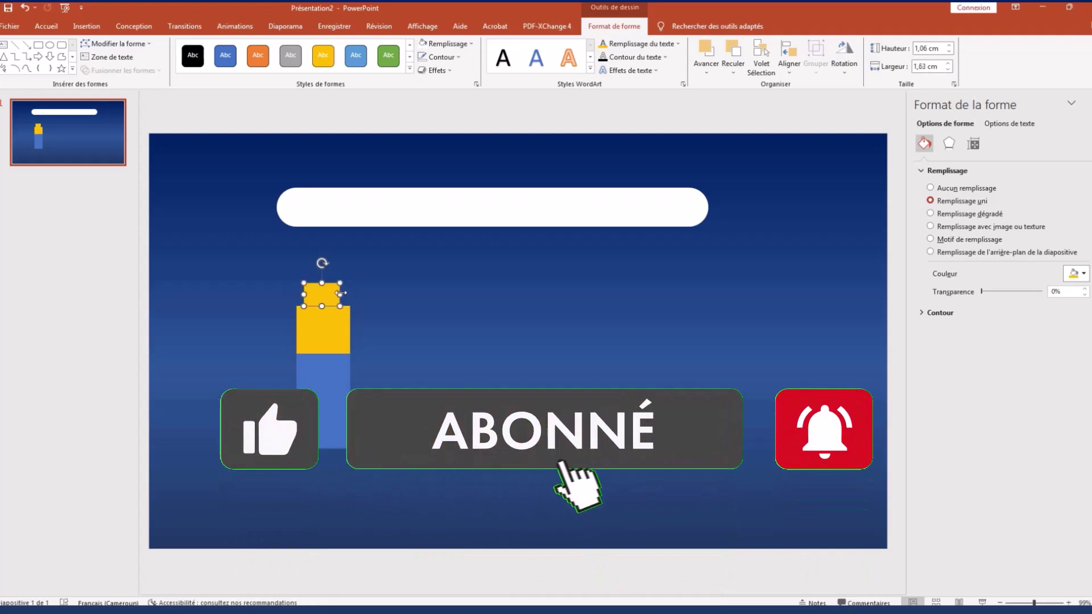
left_click(376, 367)
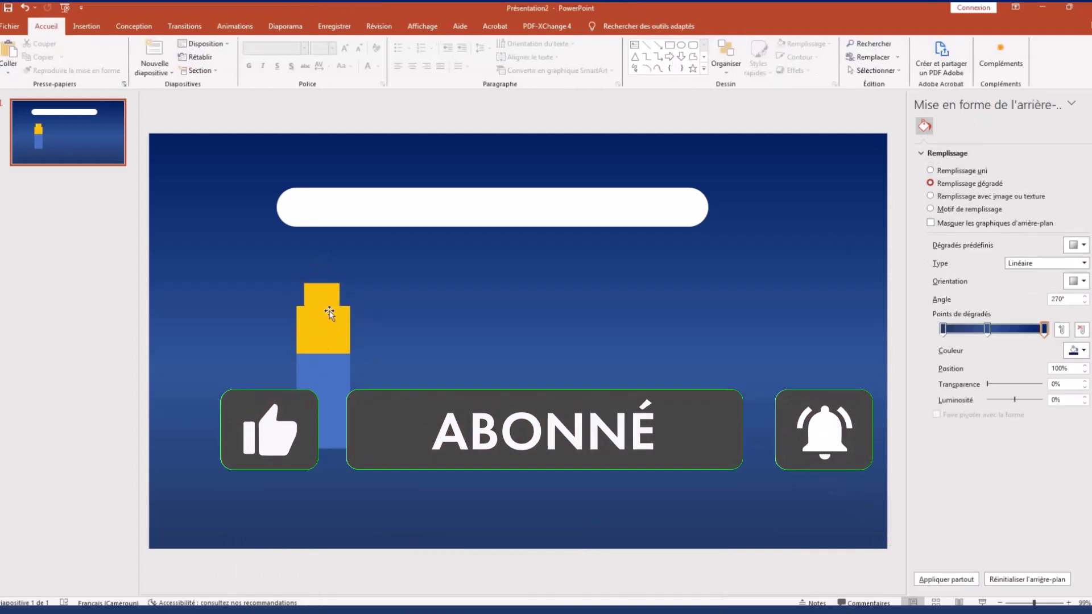
left_click(322, 294)
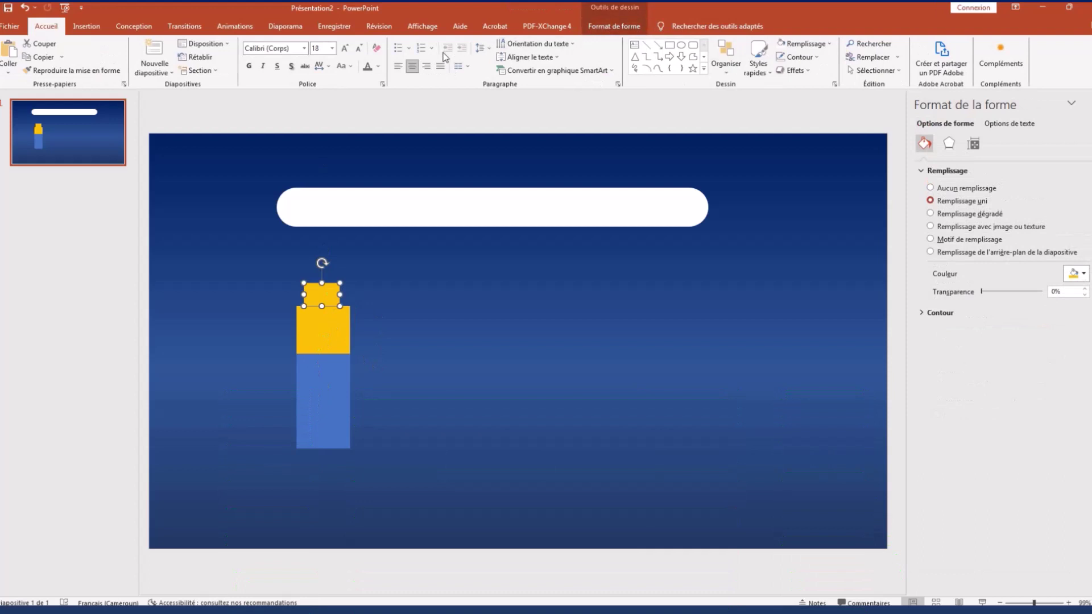
left_click(614, 26)
left_click(447, 44)
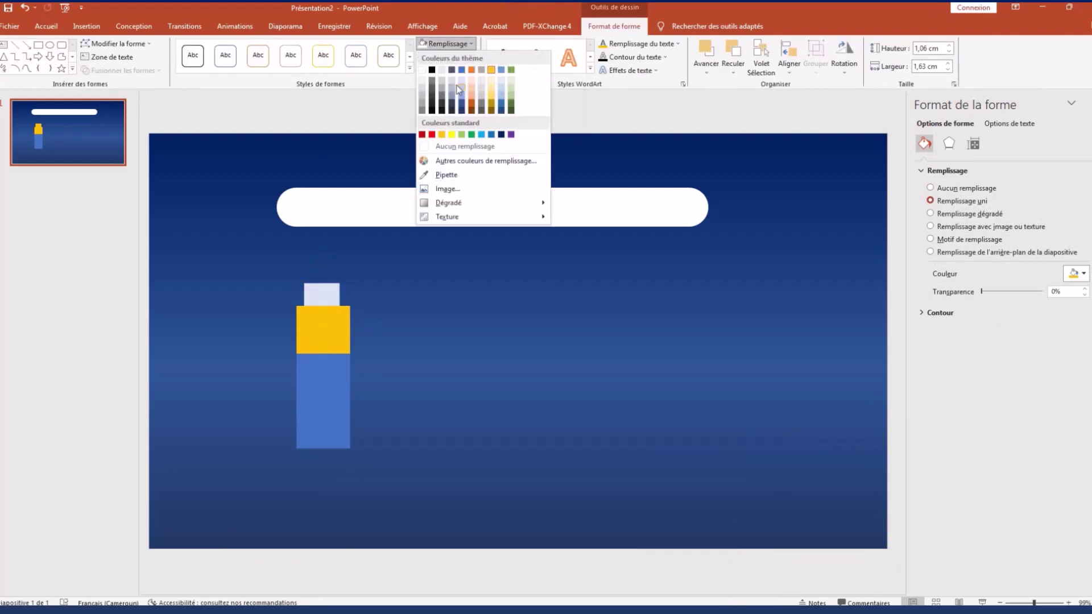
left_click(424, 69)
left_click(360, 279)
left_click(647, 44)
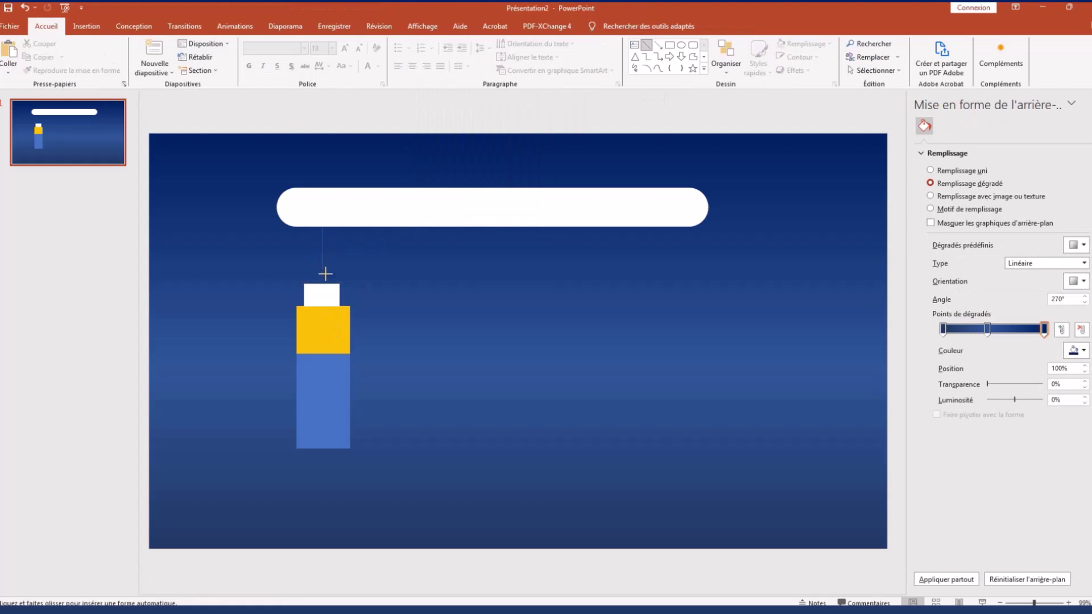
Step: Draw a thick white vertical string from the bar down to the tag
left_click_drag(325, 286, 322, 283)
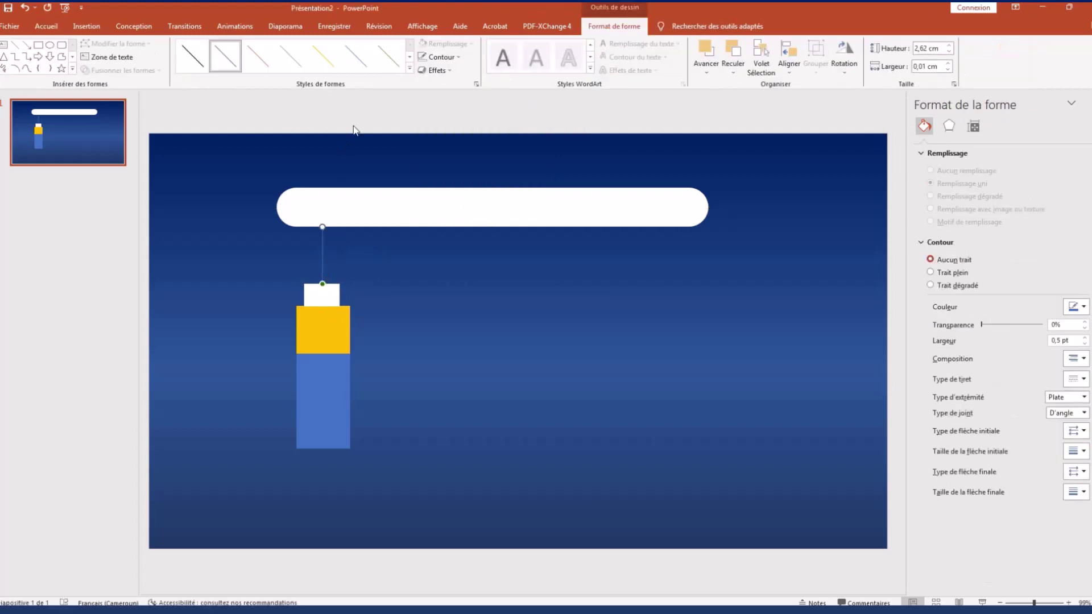
left_click(441, 57)
left_click(422, 83)
left_click(441, 56)
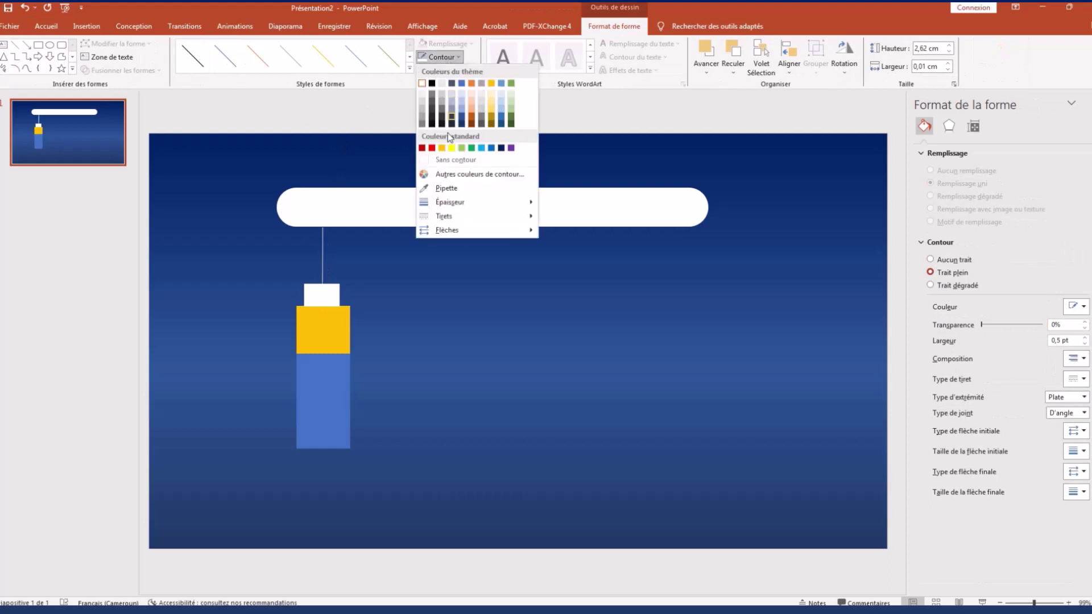
left_click(574, 244)
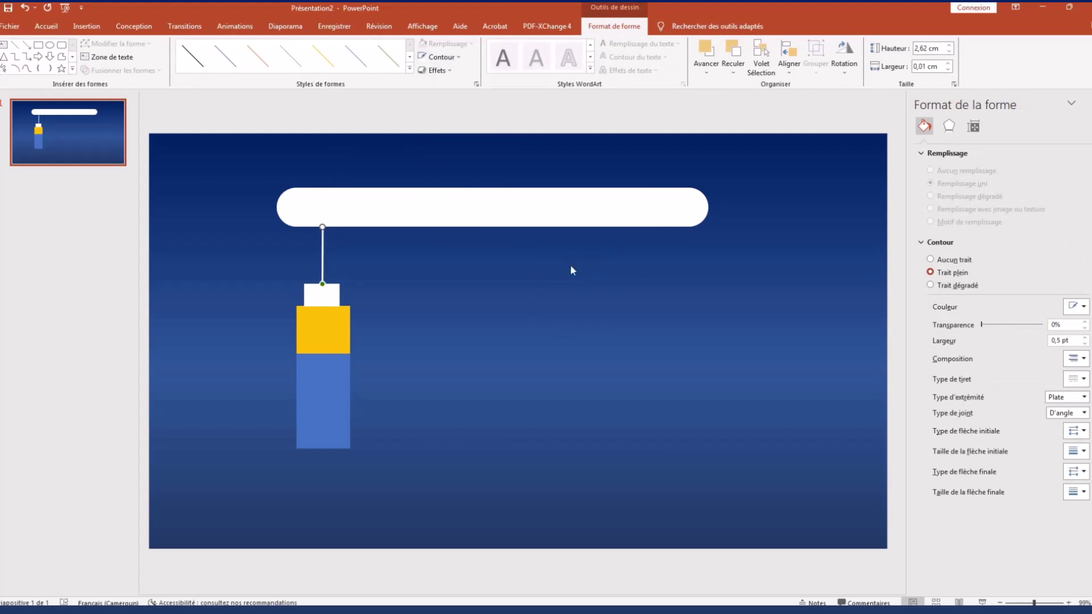
left_click(374, 344)
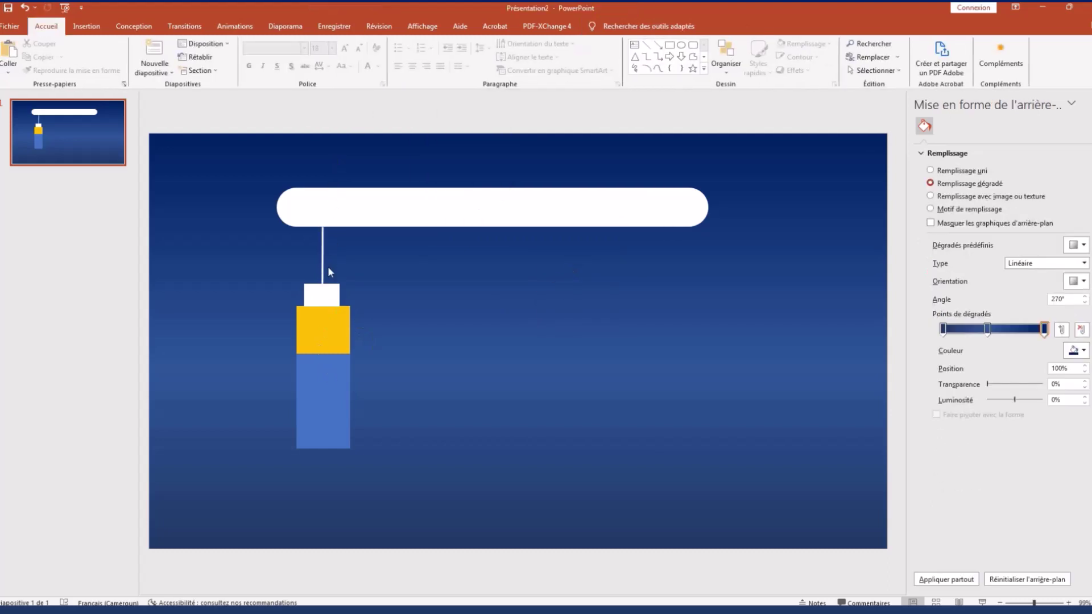
Step: Center the blue block, yellow block, white cap and string on one another
left_click(332, 376)
left_click(325, 342, "shift")
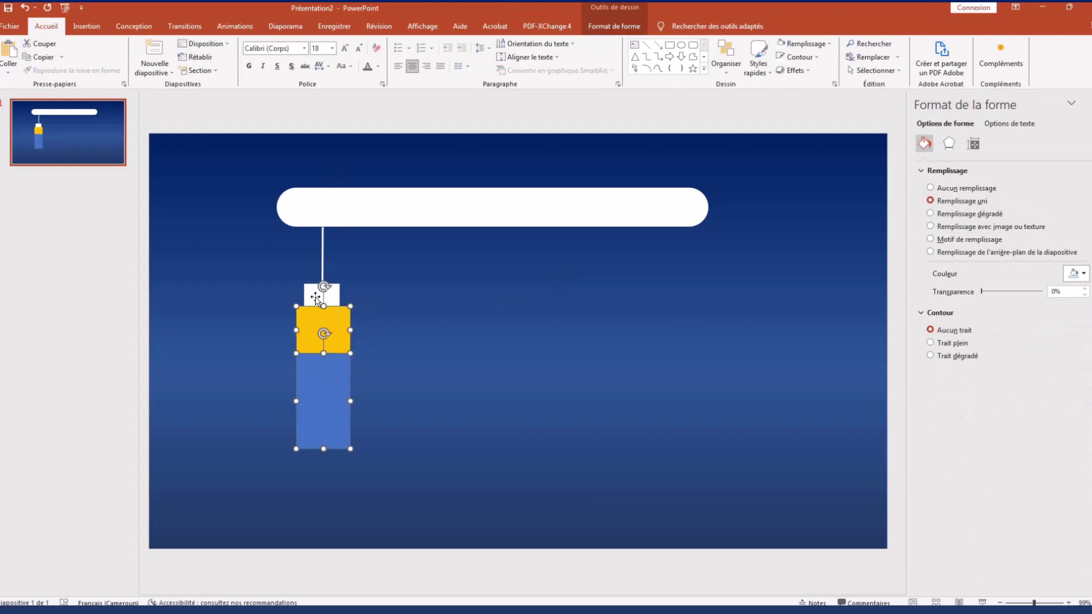
left_click(322, 293, "shift")
left_click(323, 250, "shift")
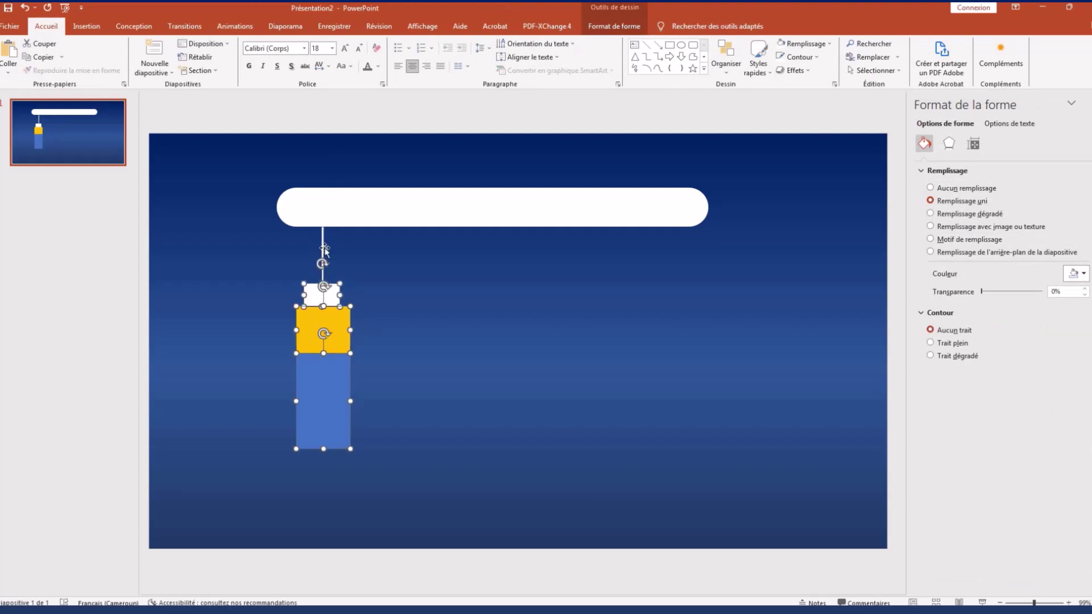
left_click(622, 25)
left_click(788, 60)
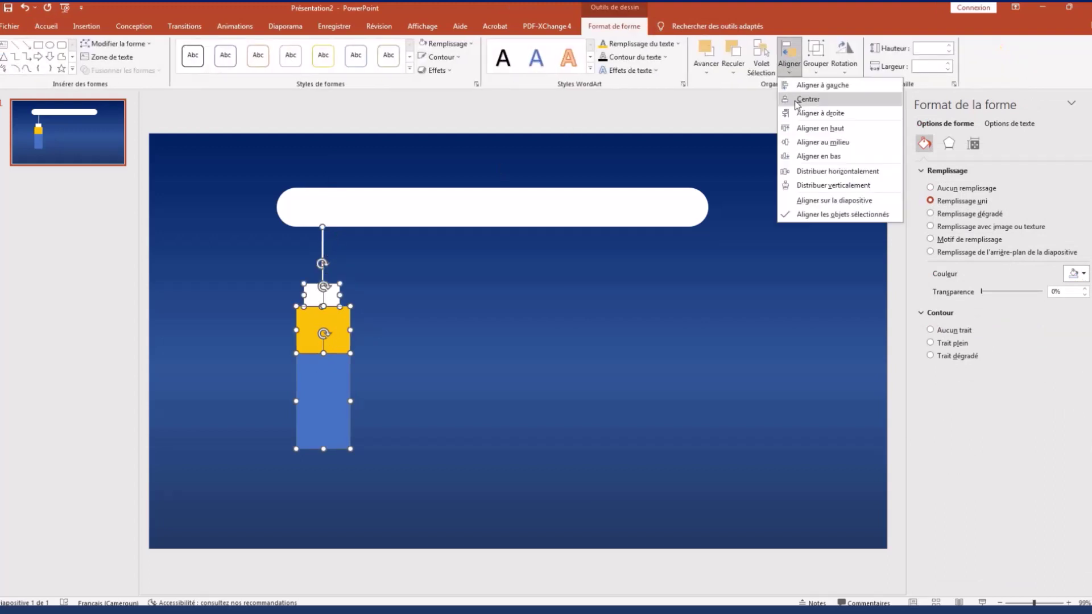
left_click(807, 99)
left_click(749, 159)
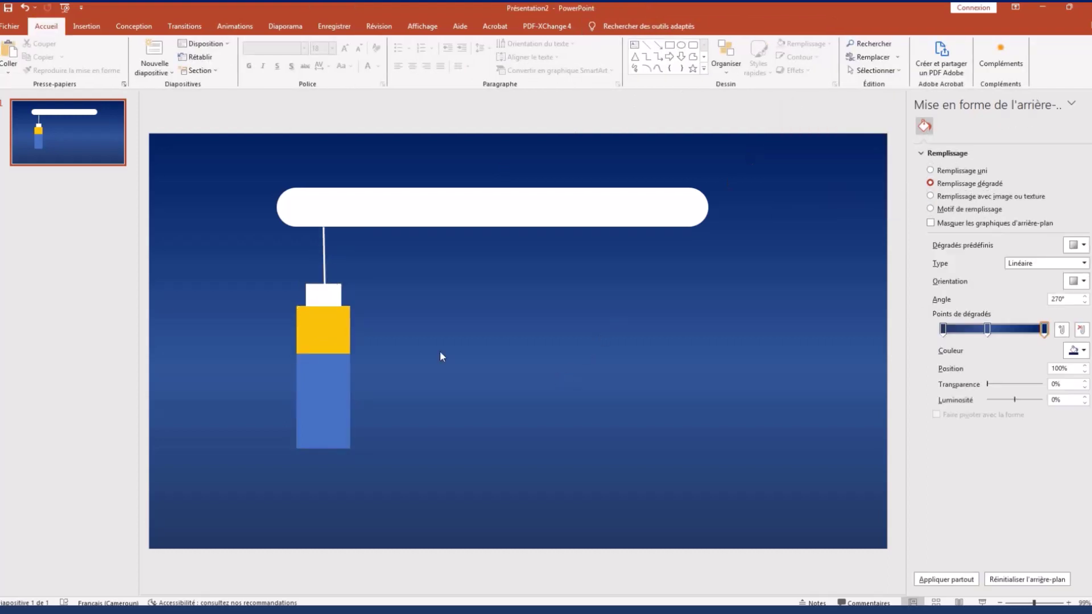
Step: Select the blue block, yellow block and white cap for grouping
left_click(316, 393)
left_click(312, 342, "shift")
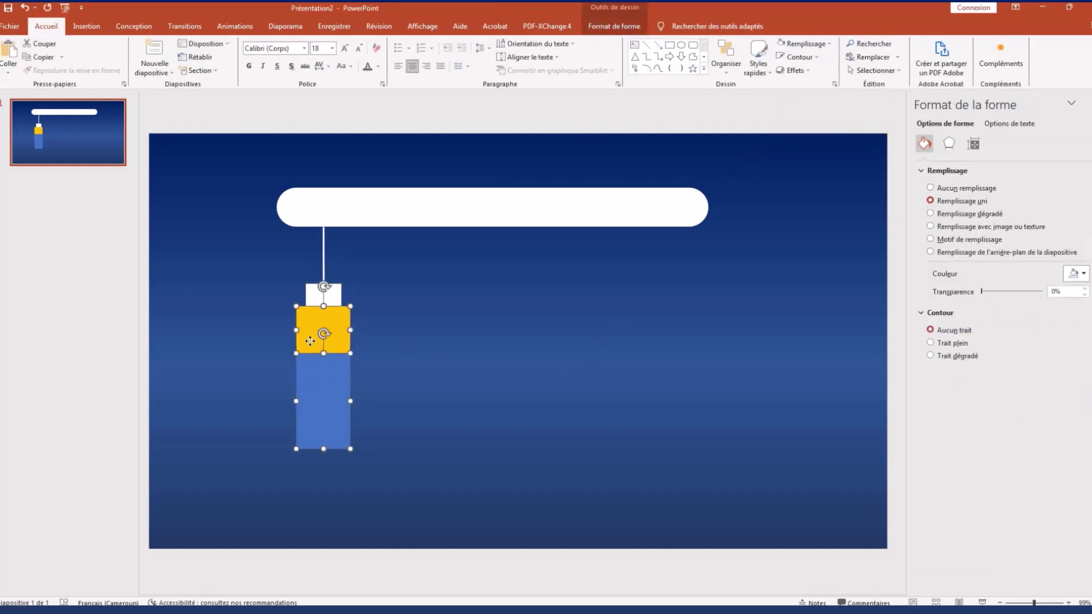
left_click(316, 297, "shift")
right_click(312, 394)
Step: Group the tag, place copies to the right, and stretch the second string to the bar
left_click(455, 481)
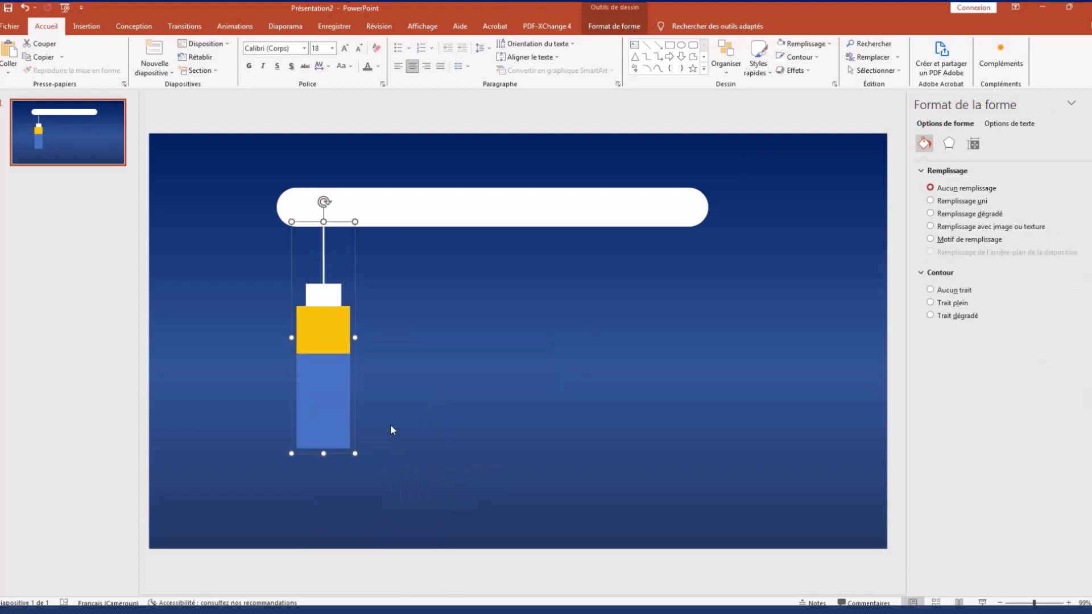
mouse_move(329, 378)
left_mouse_down()
mouse_move(404, 432)
mouse_move(401, 444)
mouse_move(502, 388)
mouse_move(643, 431)
left_mouse_up()
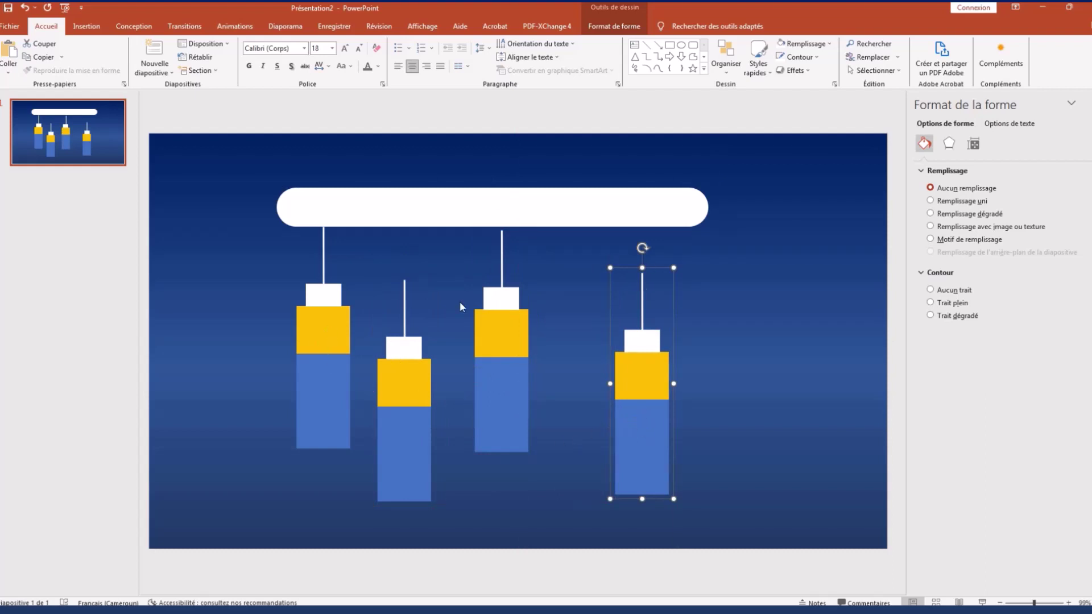
left_click(406, 301)
left_click(405, 296)
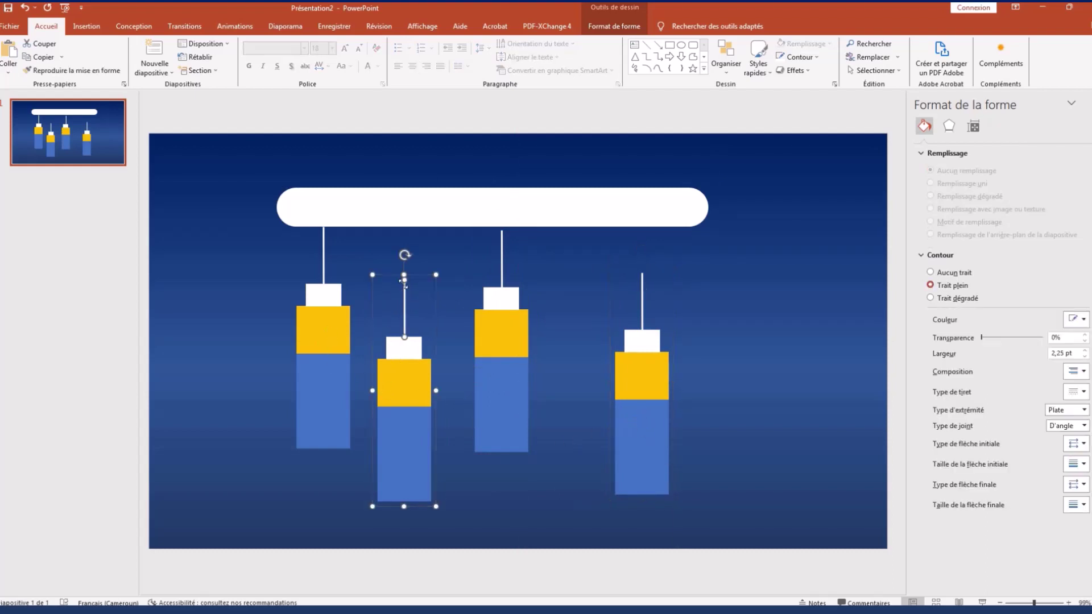
left_click_drag(405, 275, 404, 226)
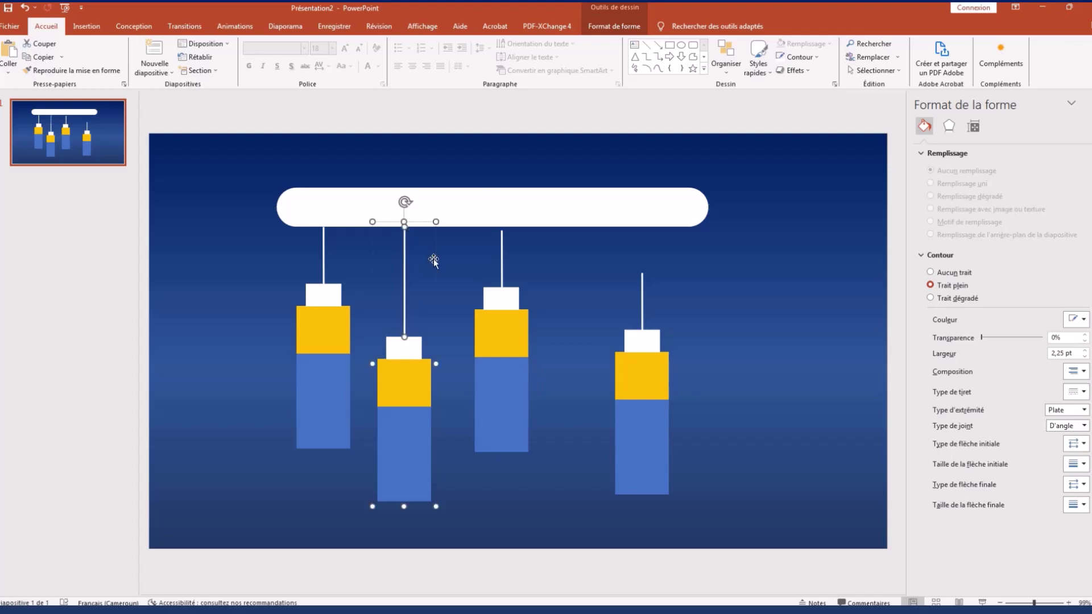
Step: Stretch the fourth tag's string up to meet the white bar
left_click(493, 242)
left_click(501, 235)
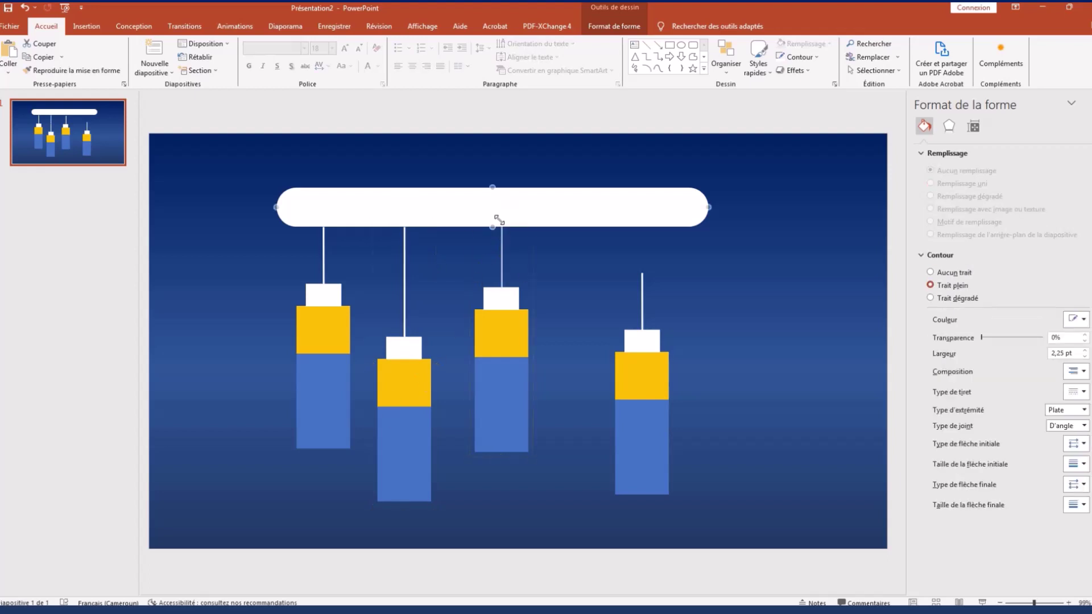
left_click(641, 285)
left_click(641, 281)
left_click_drag(642, 266, 642, 226)
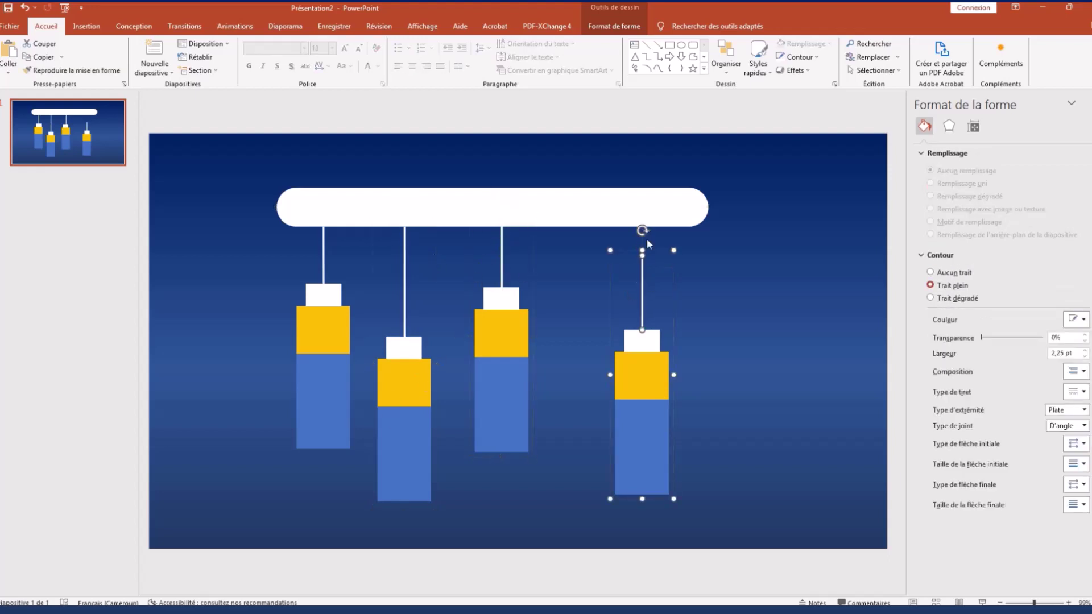
Step: Shift the second and third tags right and raise the third and fourth slightly
left_click(638, 366)
left_click_drag(527, 397, 542, 396)
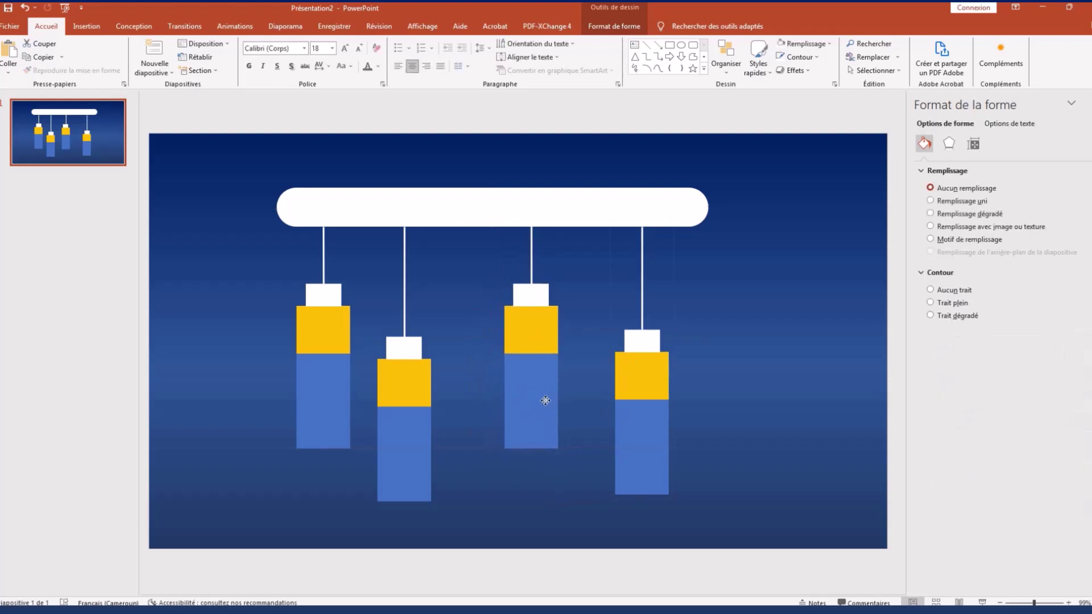
left_click_drag(409, 442, 426, 441)
left_click_drag(538, 427, 539, 405)
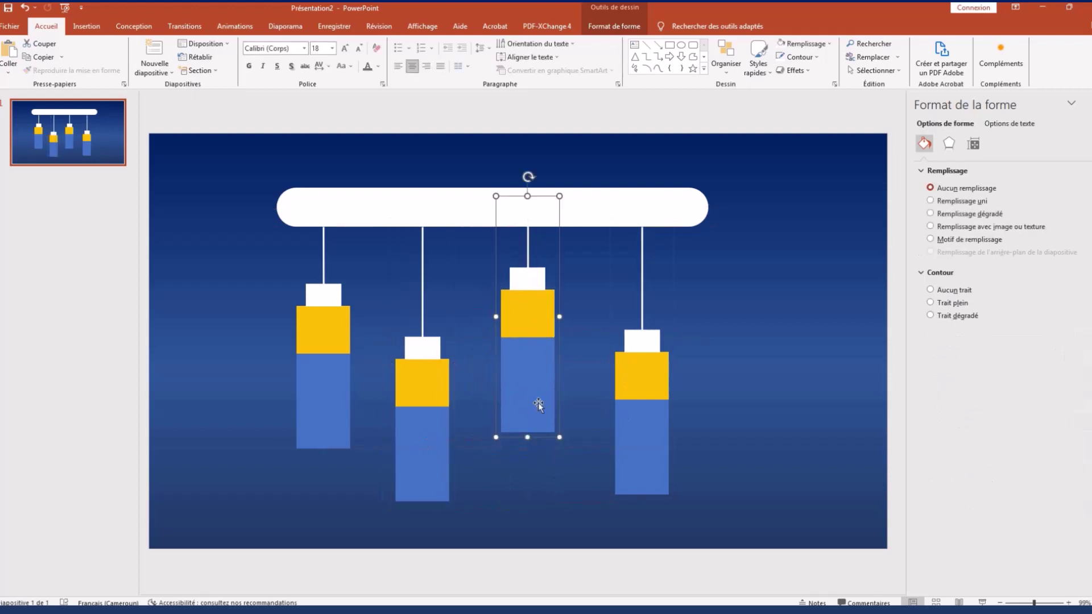
left_click_drag(649, 429, 648, 422)
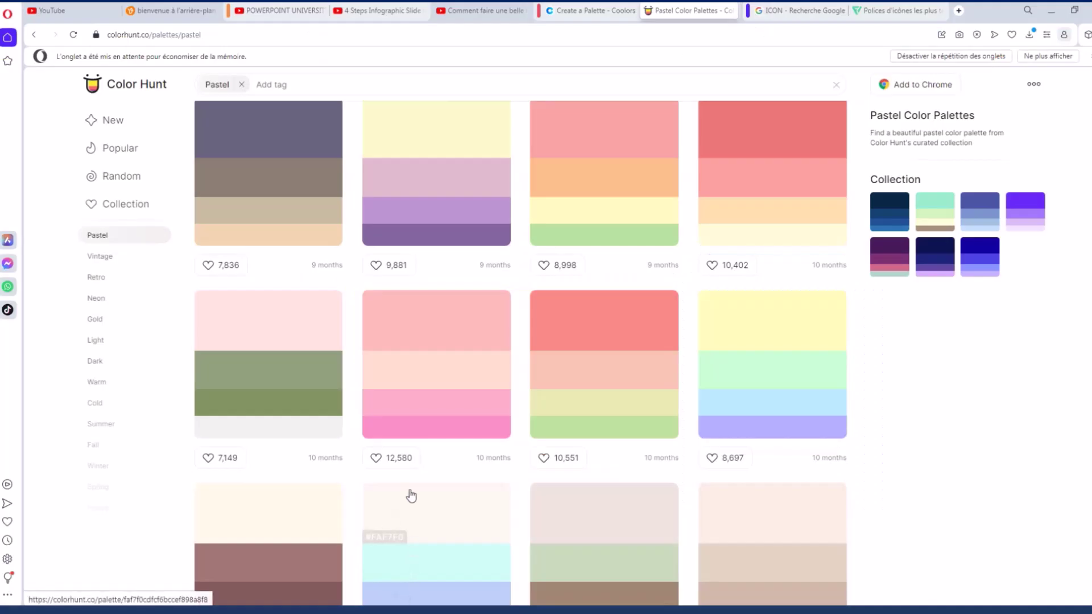
scroll(410, 495, "up", 5)
scroll(410, 495, "up", 5)
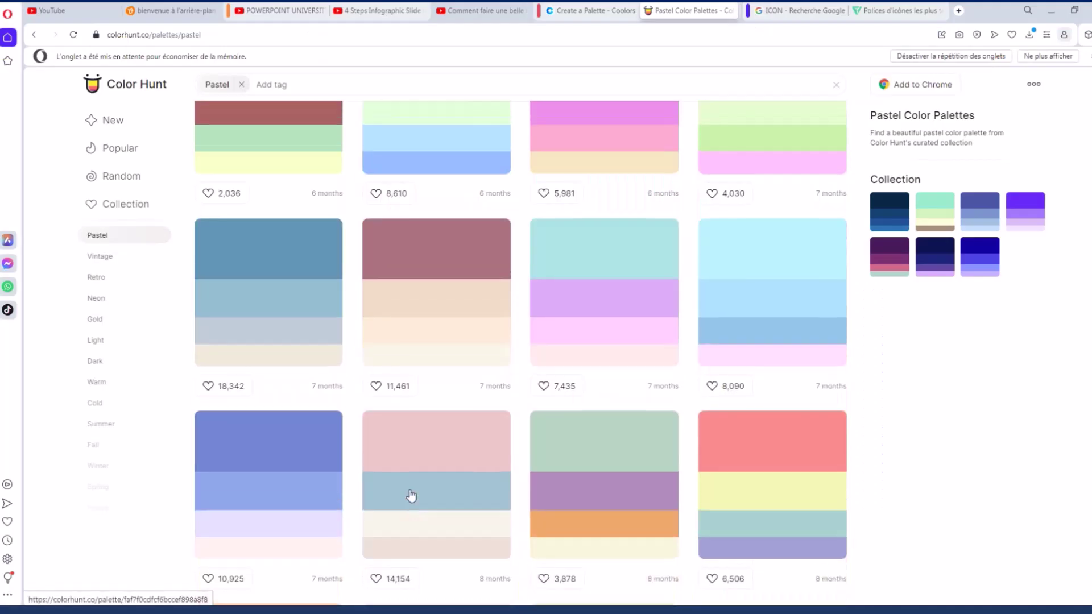
scroll(411, 496, "up", 3)
scroll(411, 496, "up", 1)
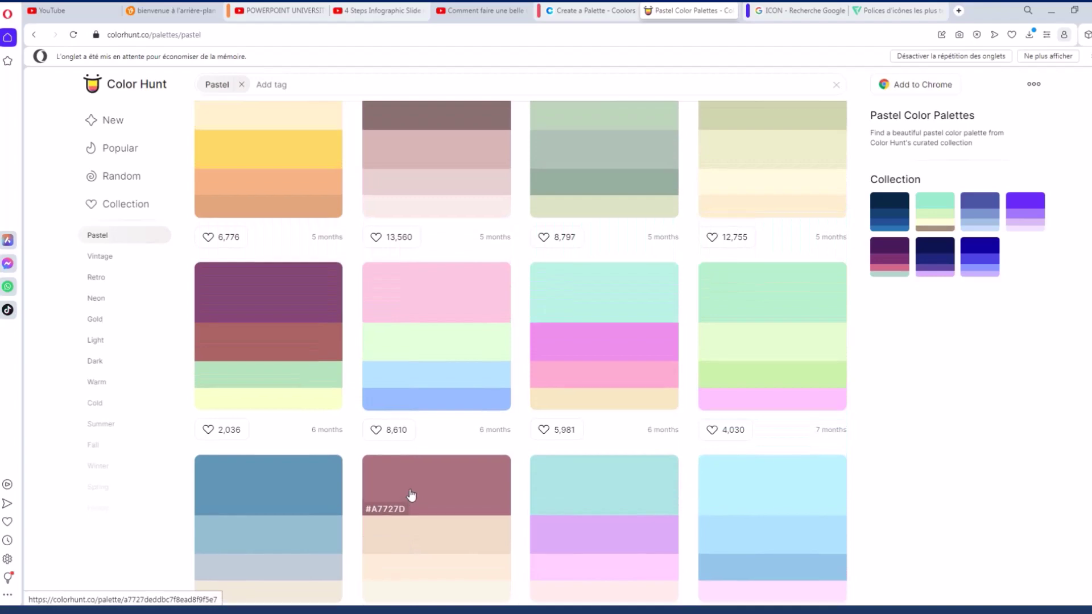
scroll(411, 496, "up", 3)
scroll(412, 494, "up", 4)
scroll(410, 489, "up", 1)
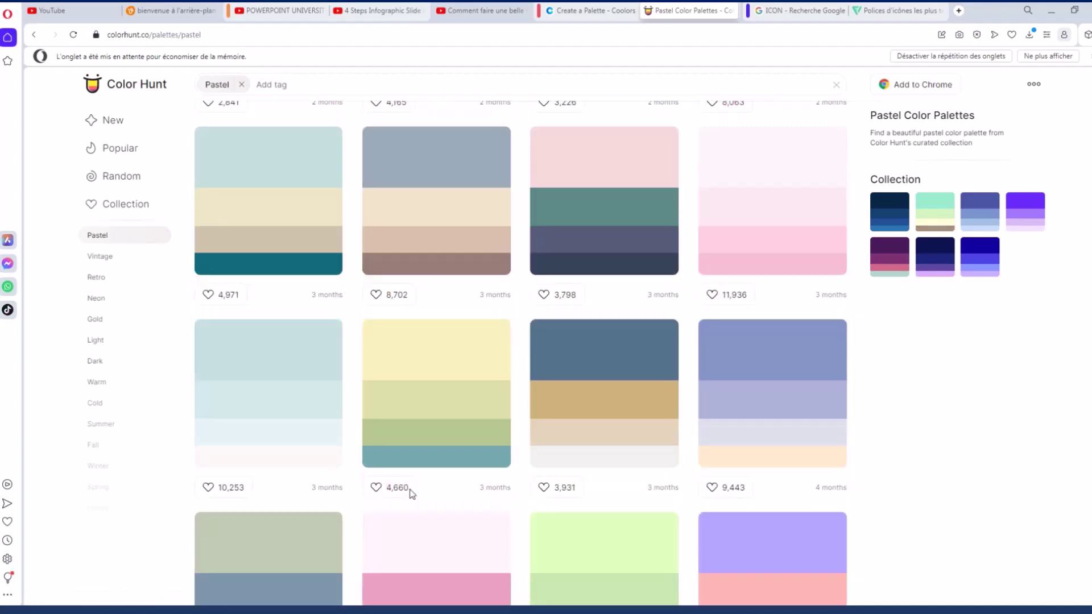
scroll(410, 492, "down", 1)
scroll(418, 395, "up", 5)
scroll(416, 392, "up", 3)
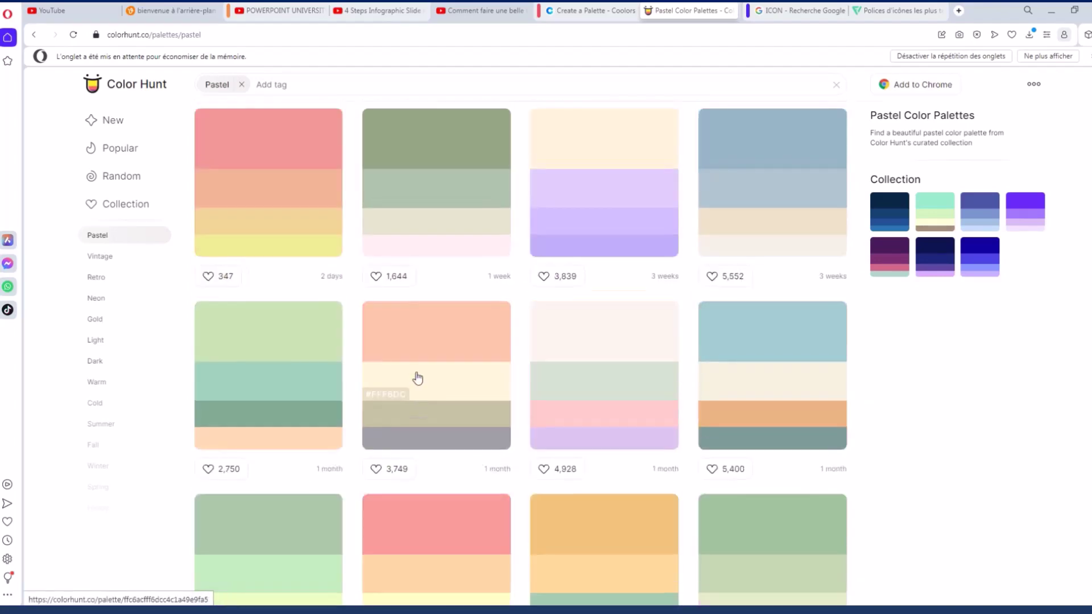
scroll(414, 375, "down", 7)
scroll(416, 376, "down", 3)
scroll(413, 379, "down", 1)
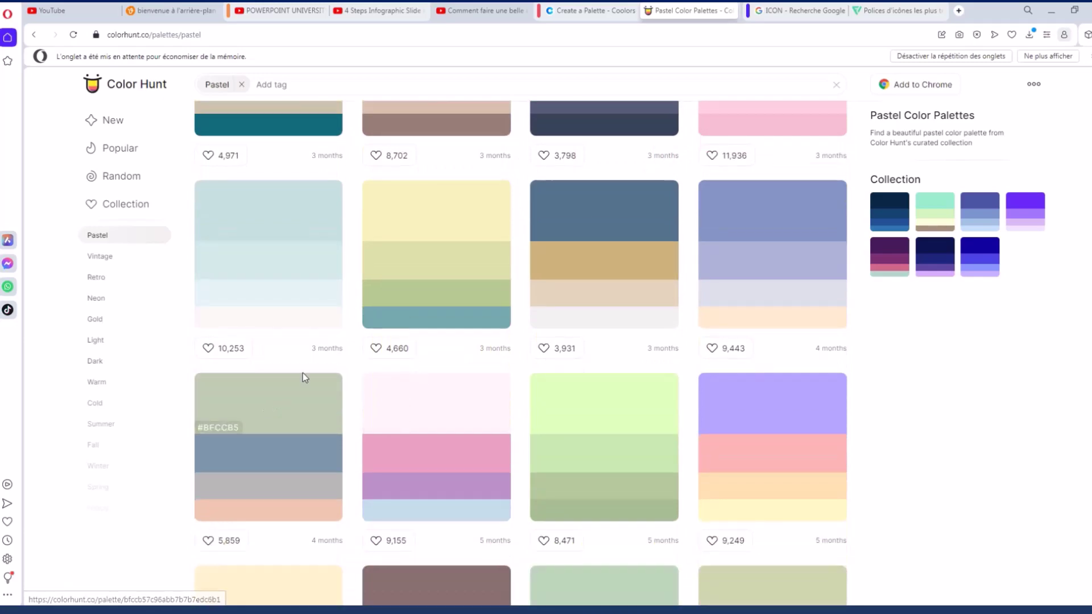
scroll(302, 375, "down", 5)
scroll(302, 375, "down", 2)
scroll(304, 378, "down", 3)
scroll(304, 377, "down", 2)
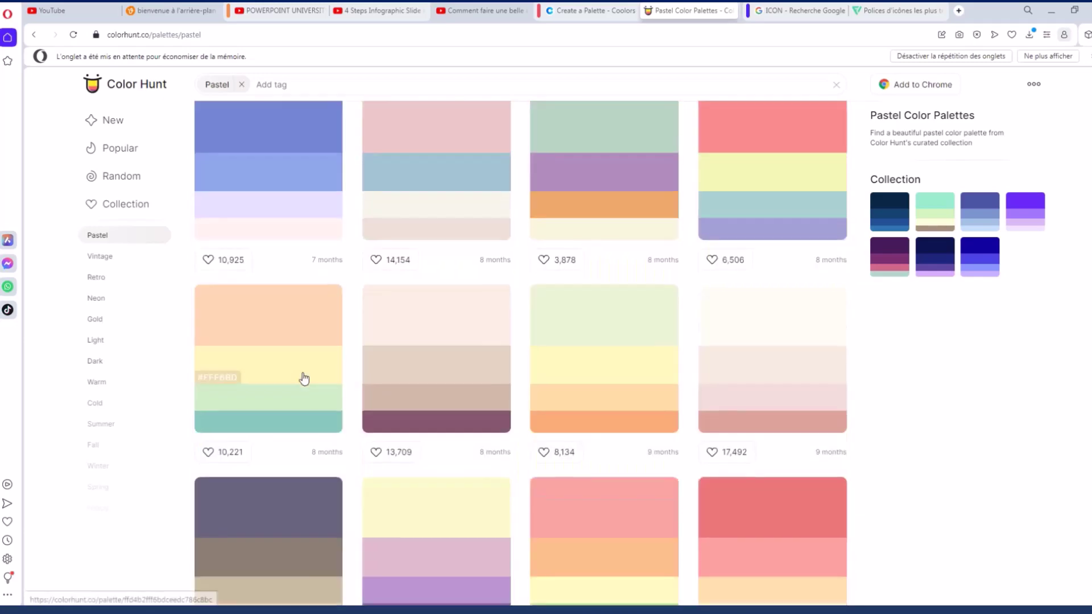
scroll(304, 378, "down", 4)
scroll(304, 378, "down", 3)
scroll(304, 379, "down", 1)
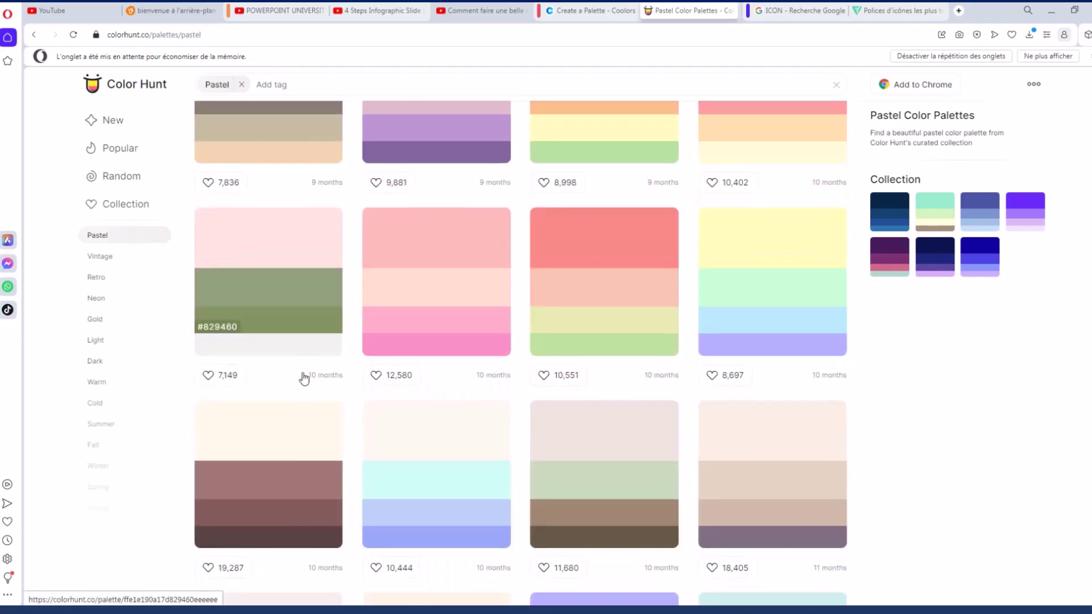
scroll(303, 373, "down", 1)
scroll(302, 373, "down", 2)
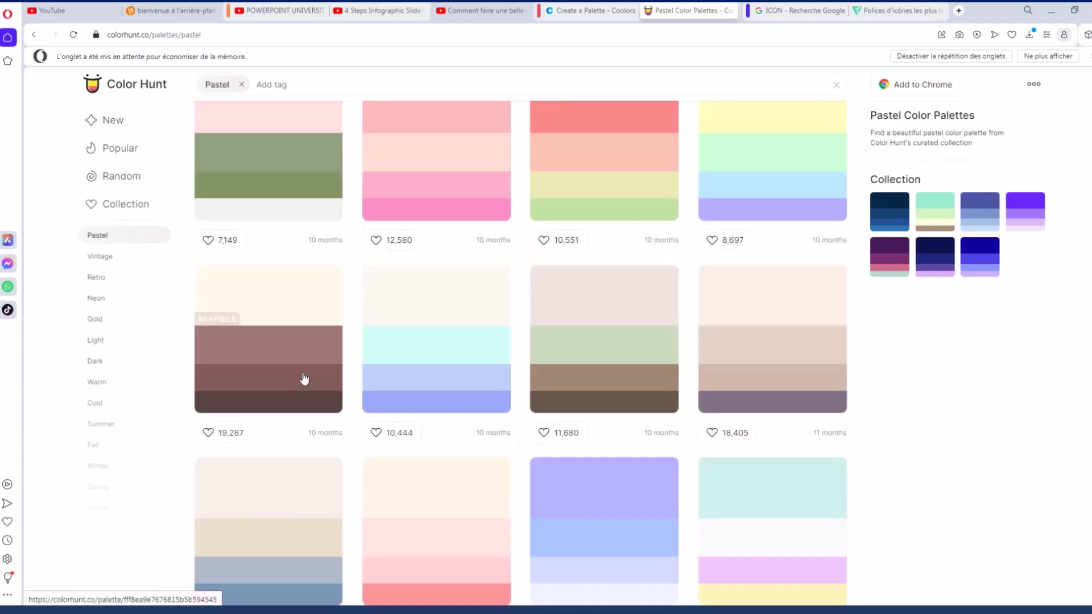
scroll(303, 377, "down", 5)
scroll(304, 379, "down", 1)
scroll(303, 380, "down", 5)
scroll(303, 379, "down", 4)
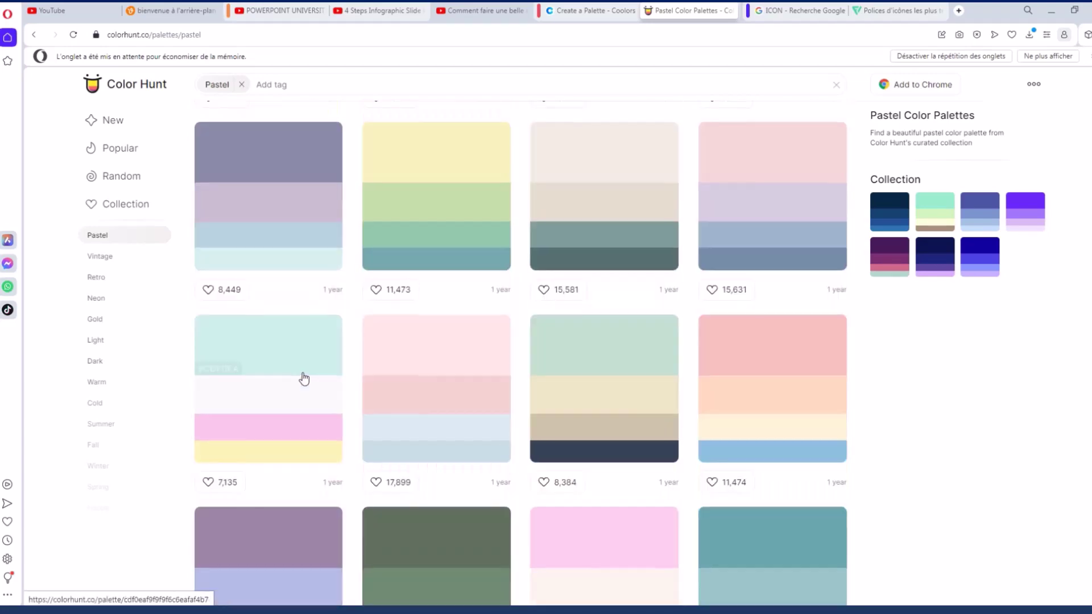
scroll(432, 341, "down", 5)
scroll(561, 297, "down", 2)
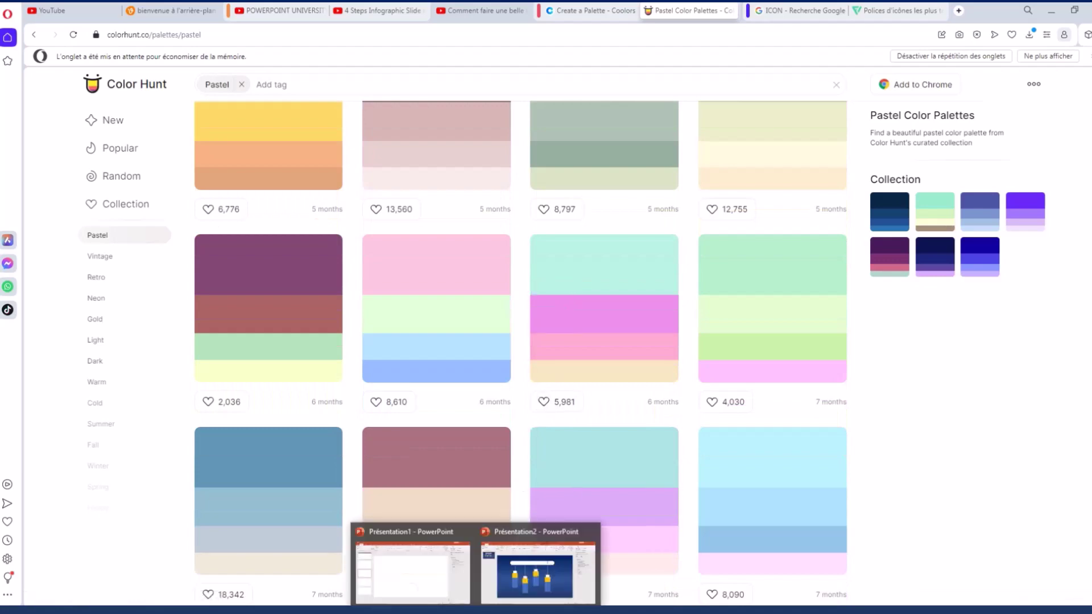
left_click(504, 581)
Step: Fill the first tag's blue body with mint #B9F3E4
left_click(330, 435)
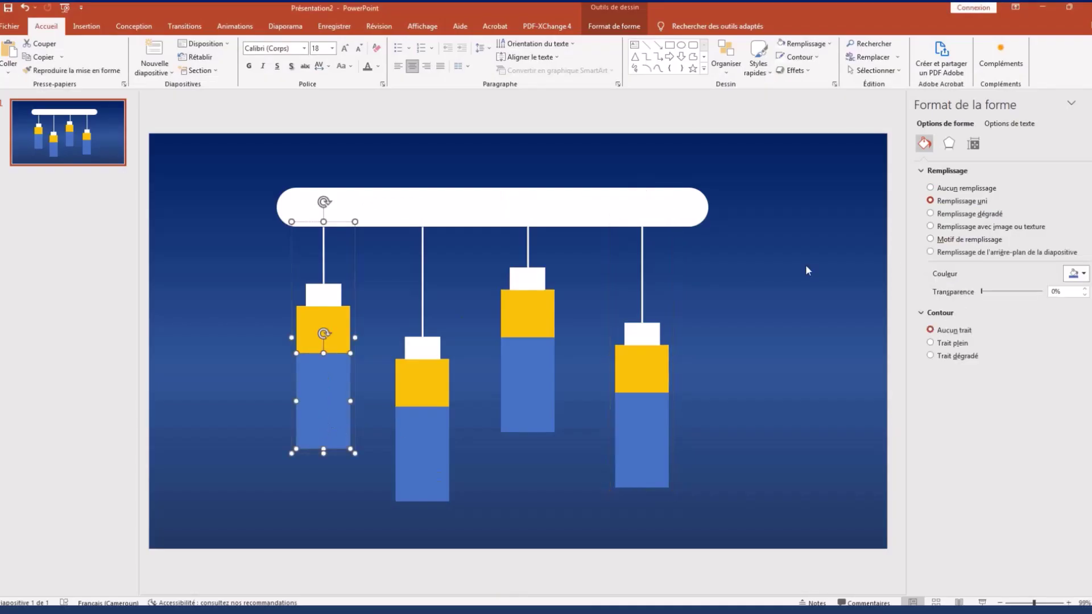
left_click(1083, 274)
left_click(1036, 400)
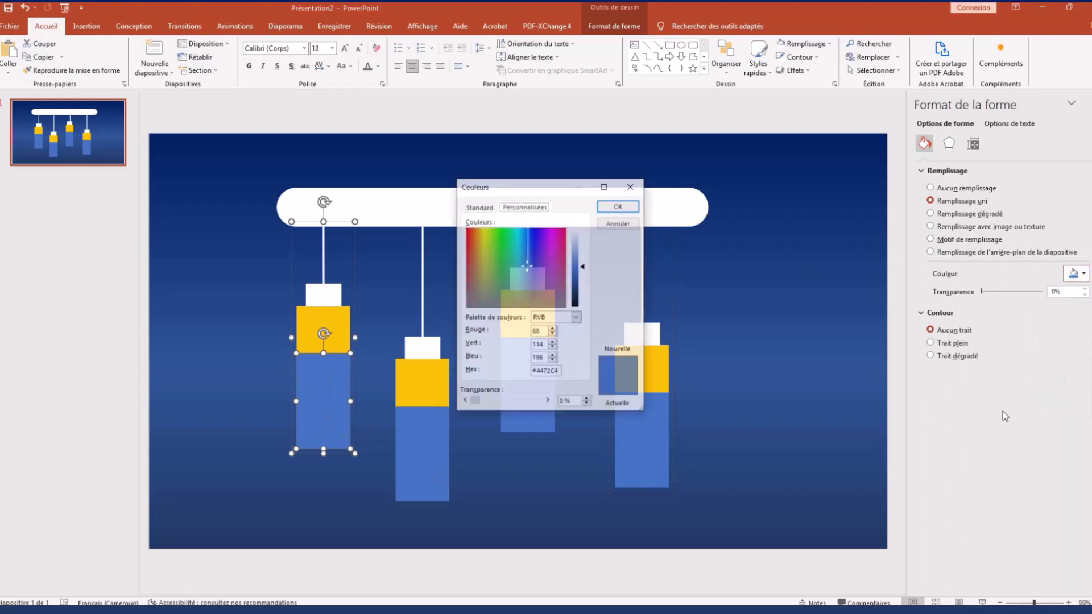
type("#B9F3E4")
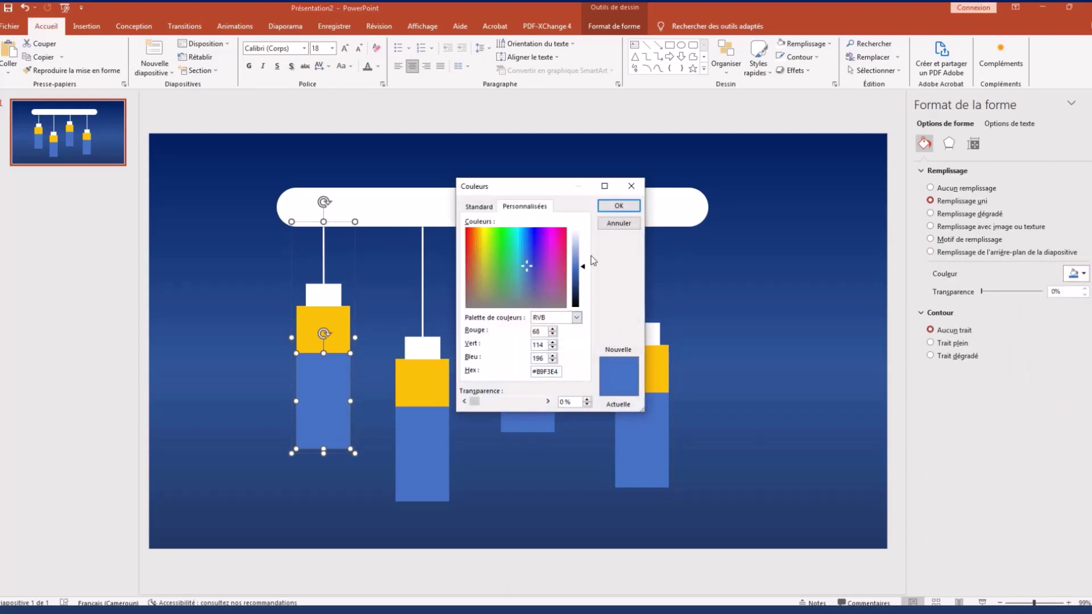
left_click(627, 209)
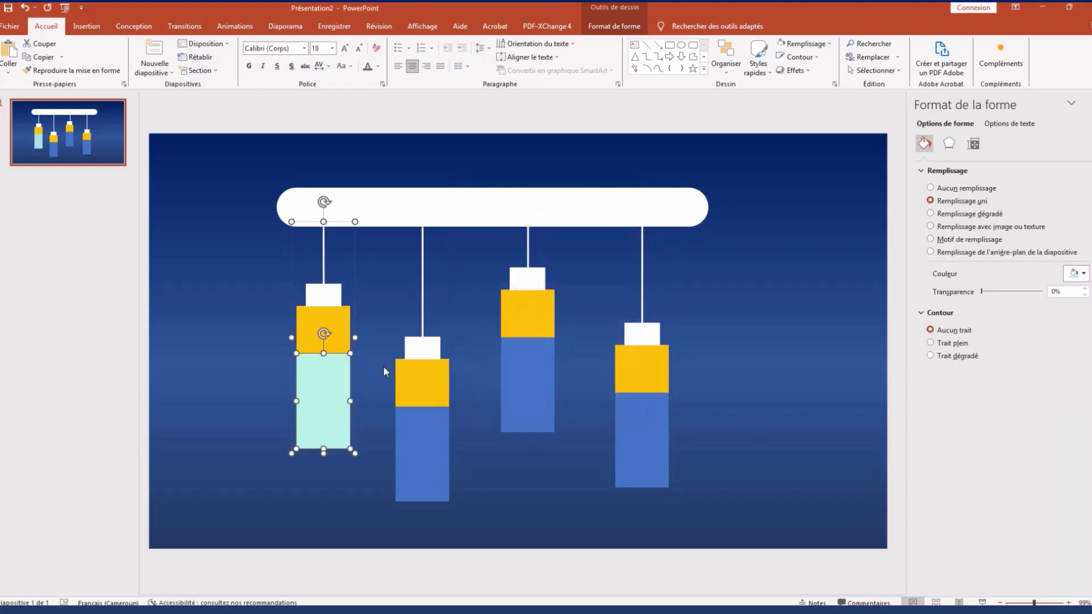
Step: Give the top piece a two-stop gradient from mint to near-white
left_click(337, 340)
left_click(964, 216)
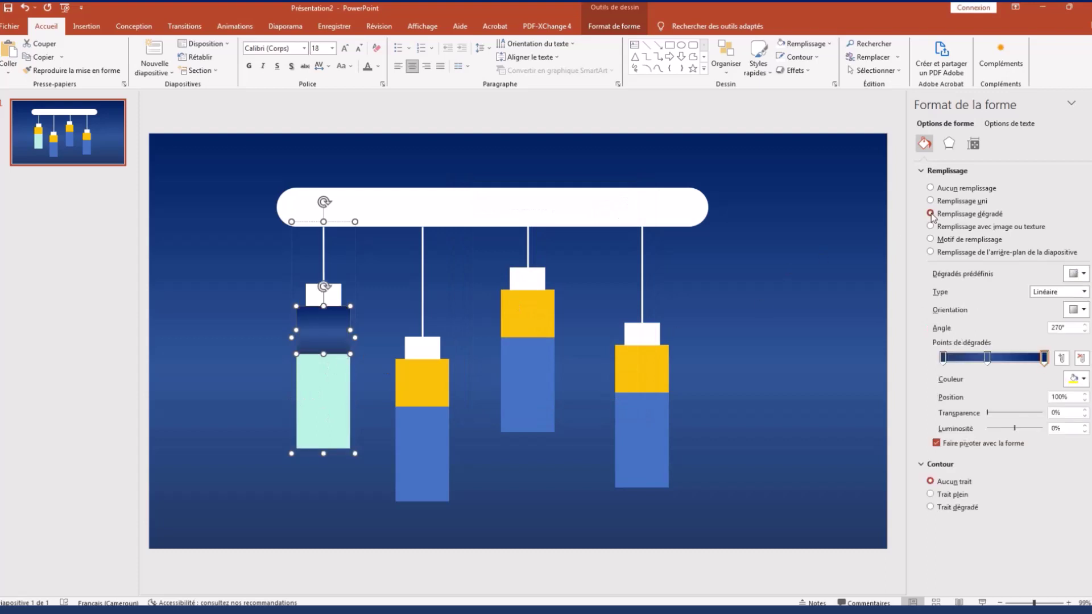
left_click(988, 357)
left_click(1081, 359)
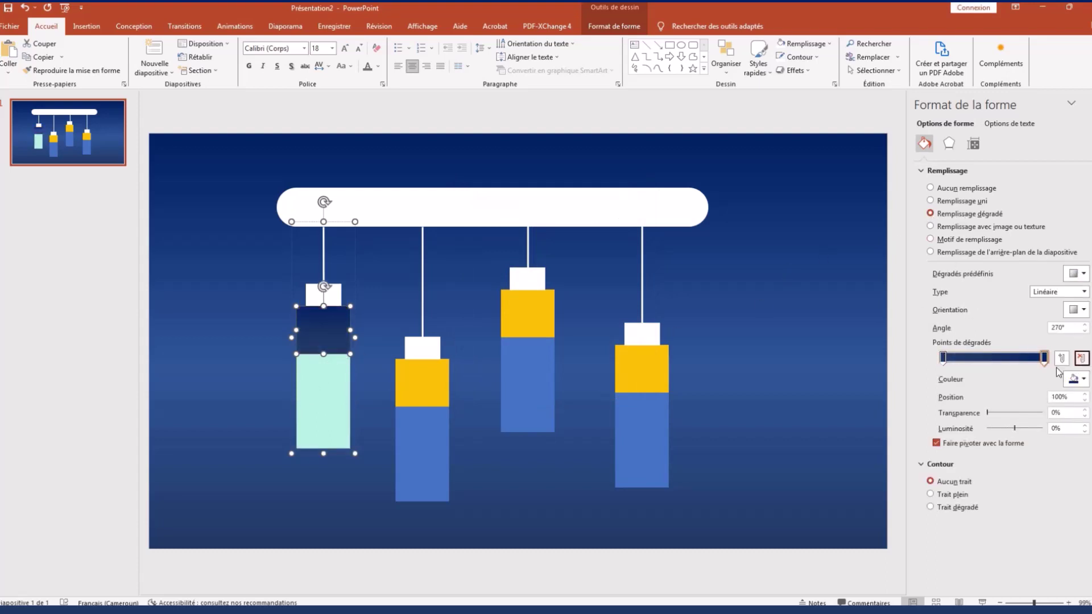
left_click(1077, 379)
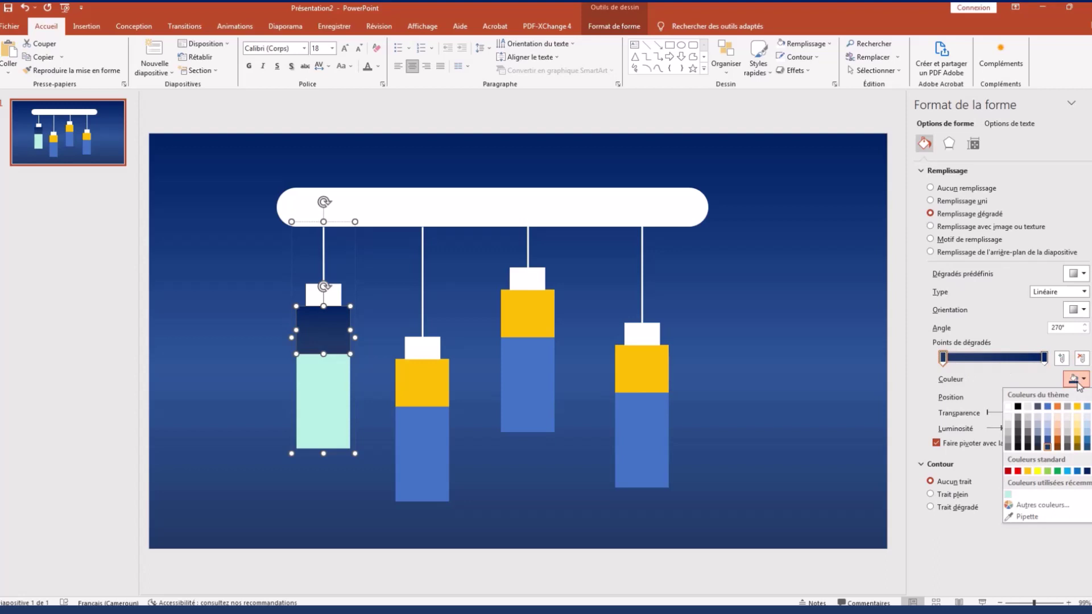
left_click(1027, 516)
left_click(341, 392)
left_click(1045, 358)
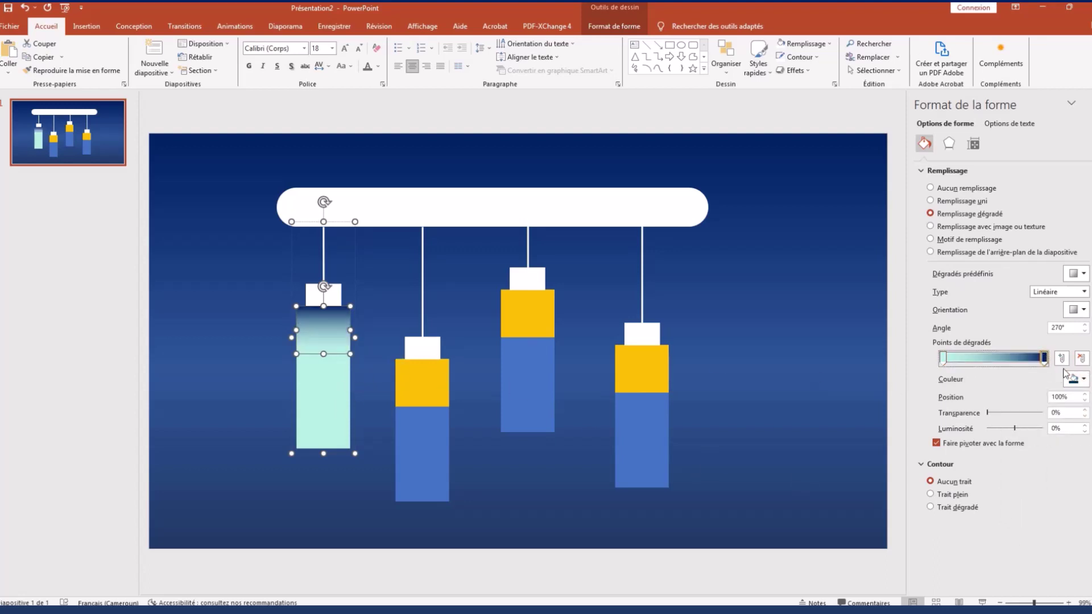
left_click(1076, 380)
left_click(1067, 417)
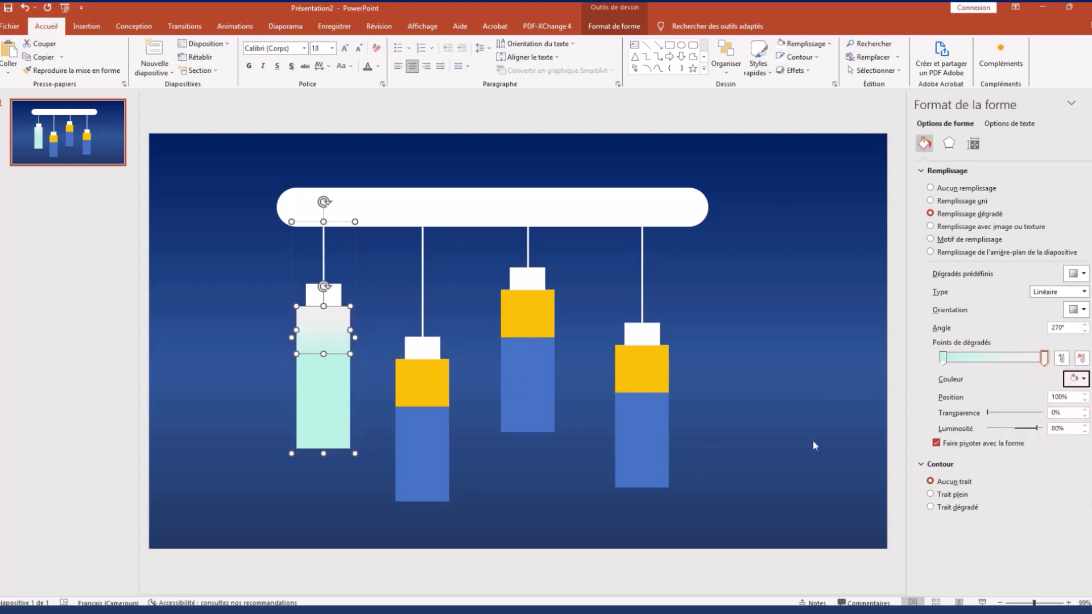
left_click(427, 442)
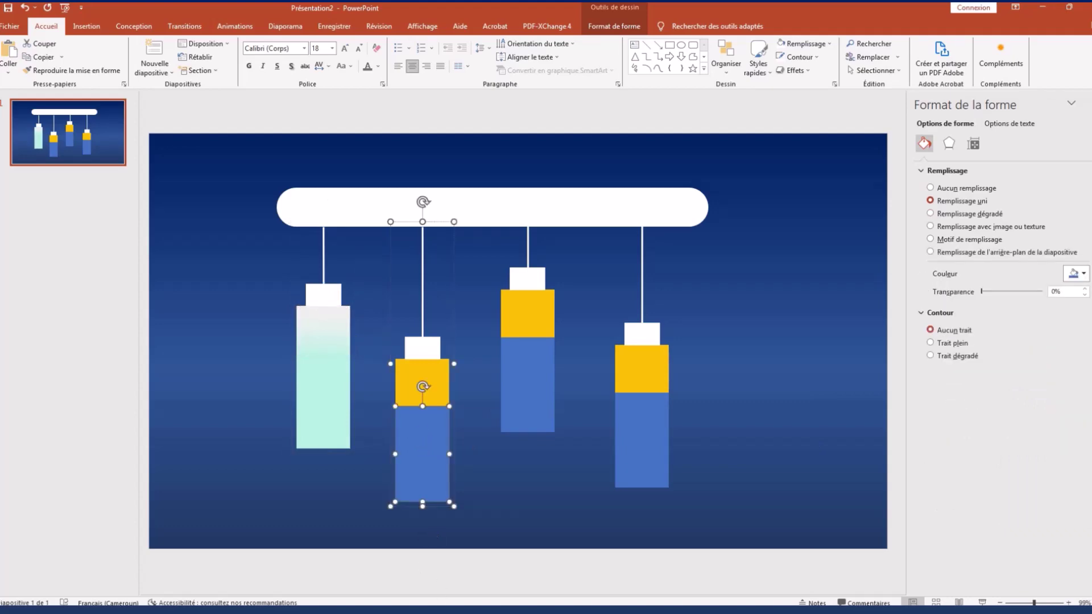
Step: Copy #EA8FEA from the palette page and fill the second tag's body with it
key("alt+Tab")
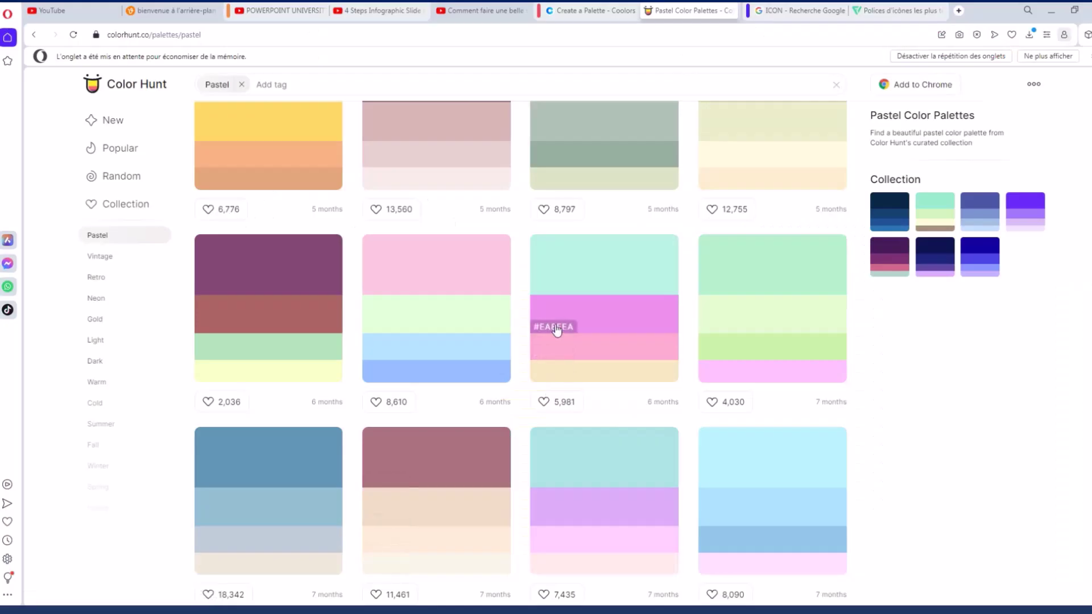
left_click(556, 330)
left_click(518, 582)
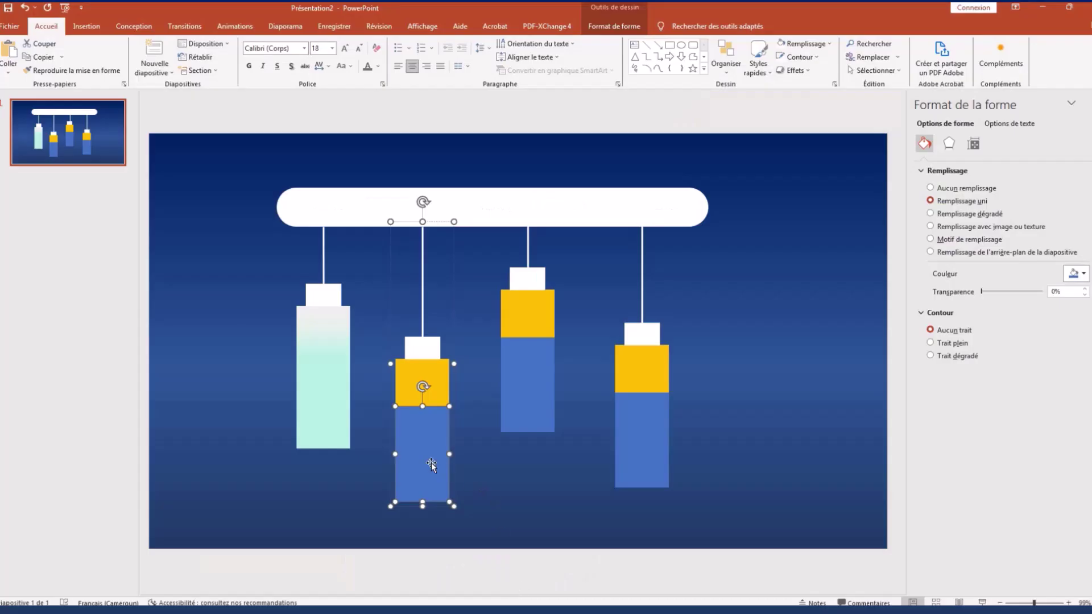
left_click(1076, 274)
left_click(1035, 436)
triple_click(545, 371)
key("ctrl+v")
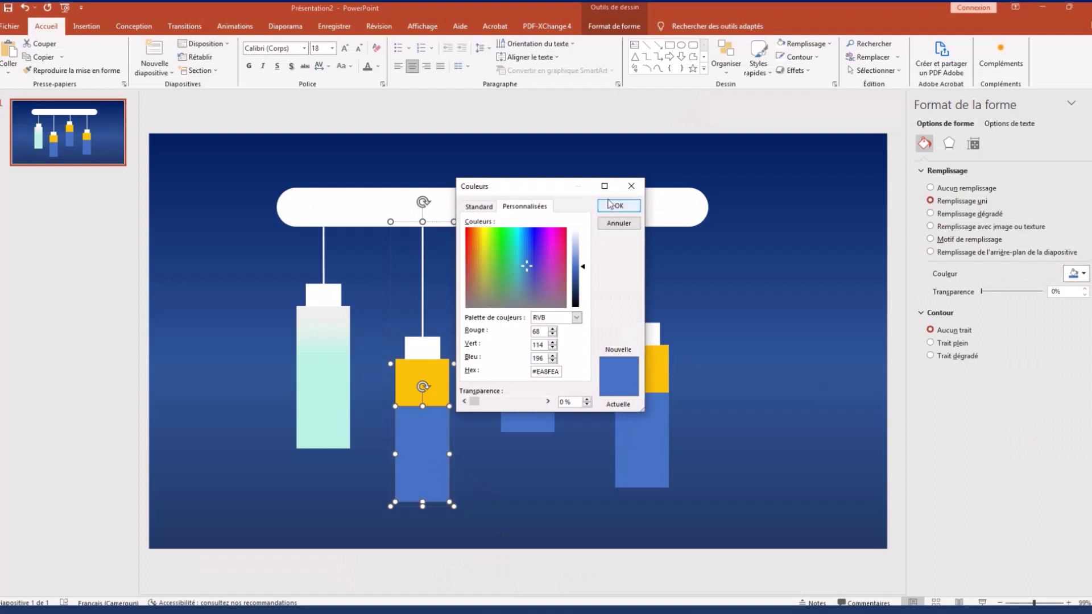
left_click(610, 205)
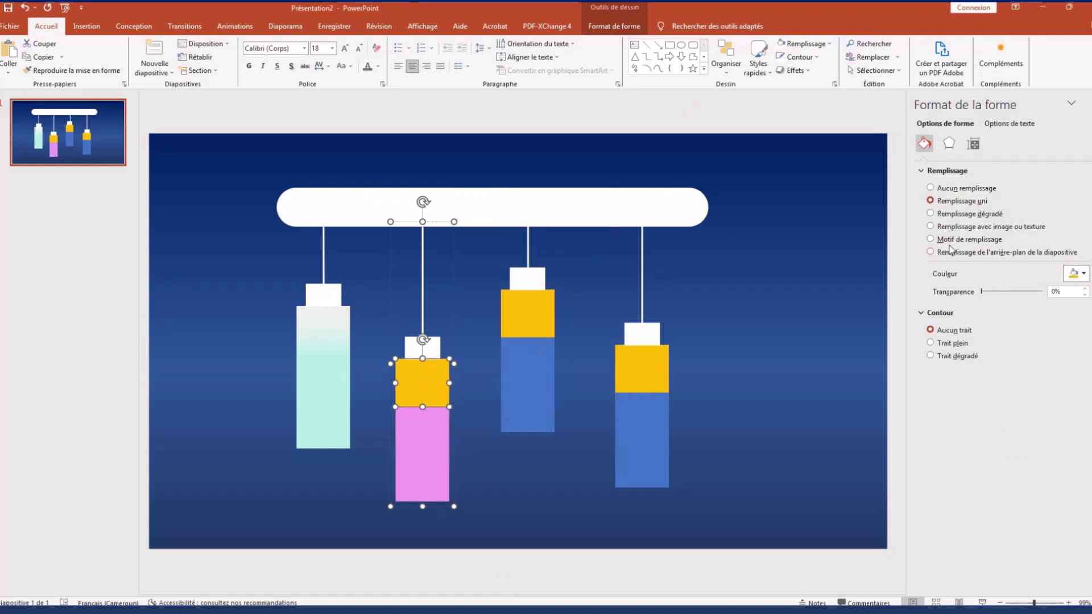
Step: Give the second tag's top piece a gradient using the recent pink
left_click(944, 214)
left_click(943, 358)
left_click(1082, 379)
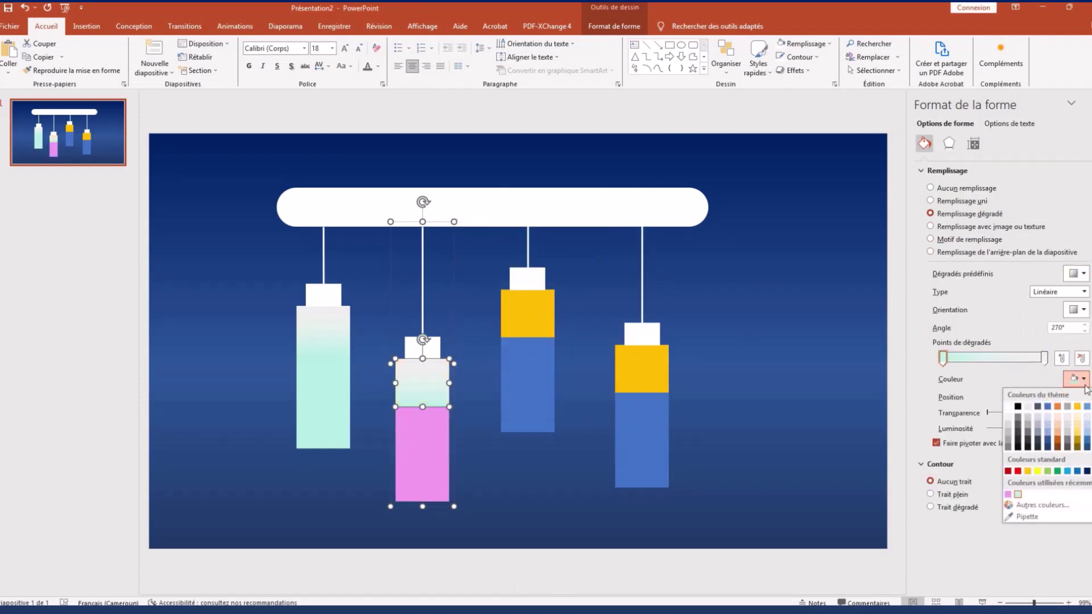
left_click(1007, 494)
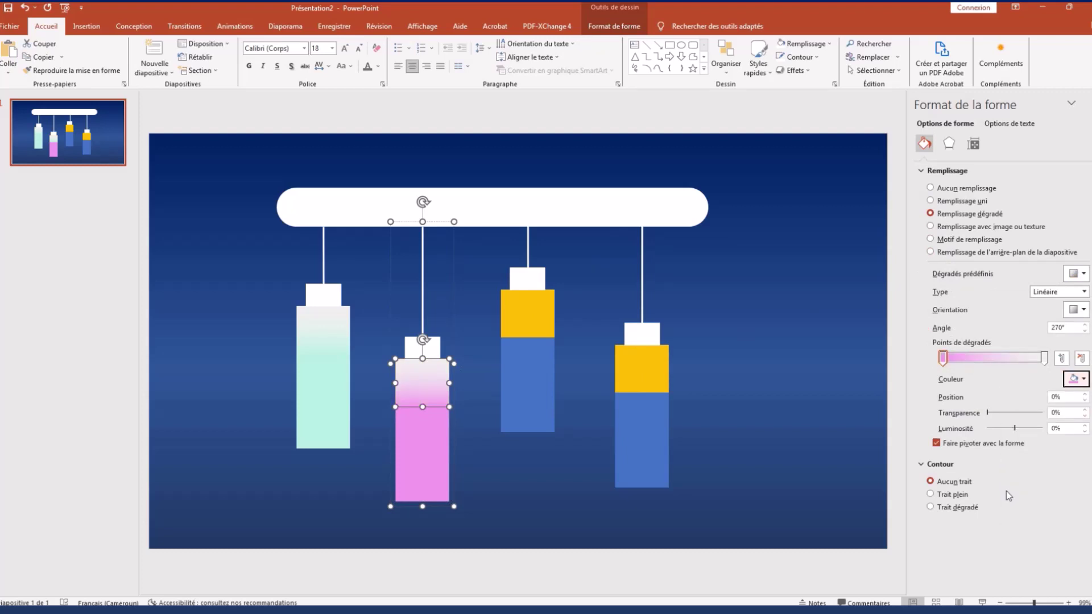
left_click(530, 384)
left_click(527, 313)
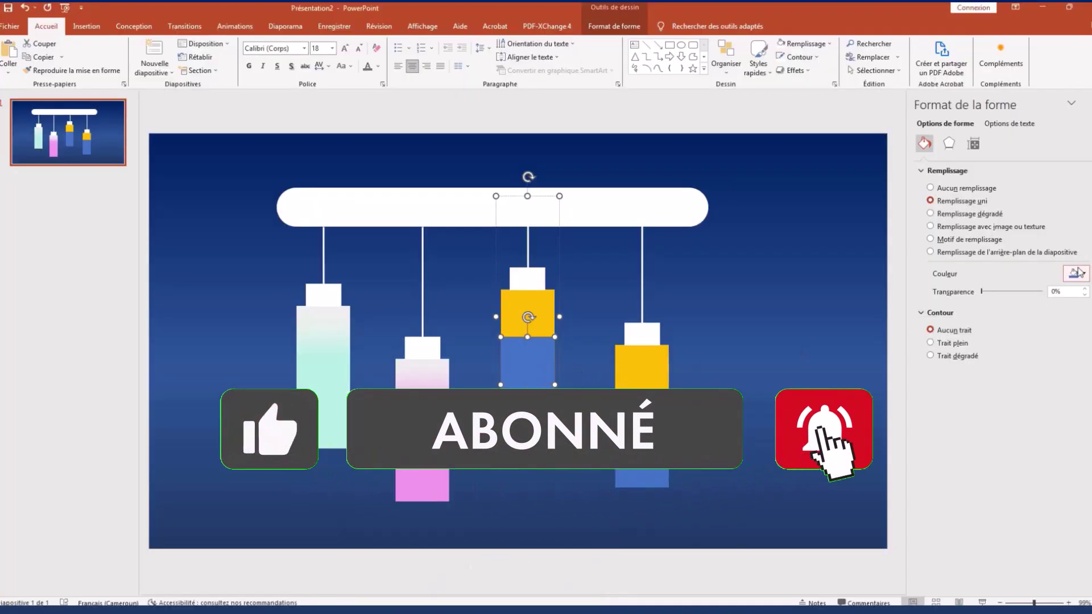
Step: Fill the third tag's body pale pink and give its top piece a pale pink gradient
left_click(1077, 273)
left_click(1024, 433)
double_click(554, 372)
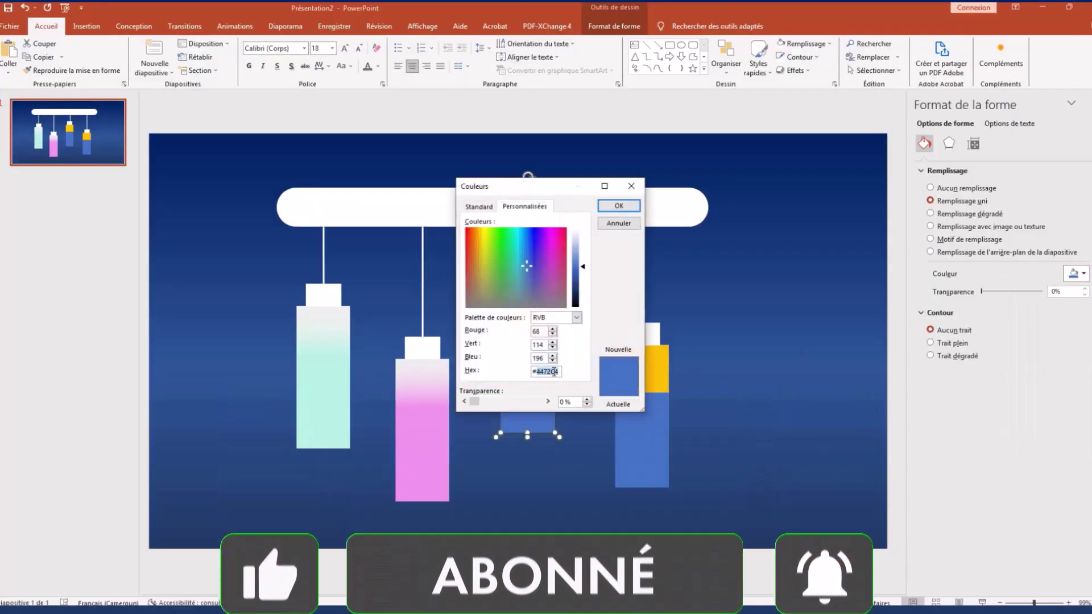
key("ctrl+v")
left_click(619, 208)
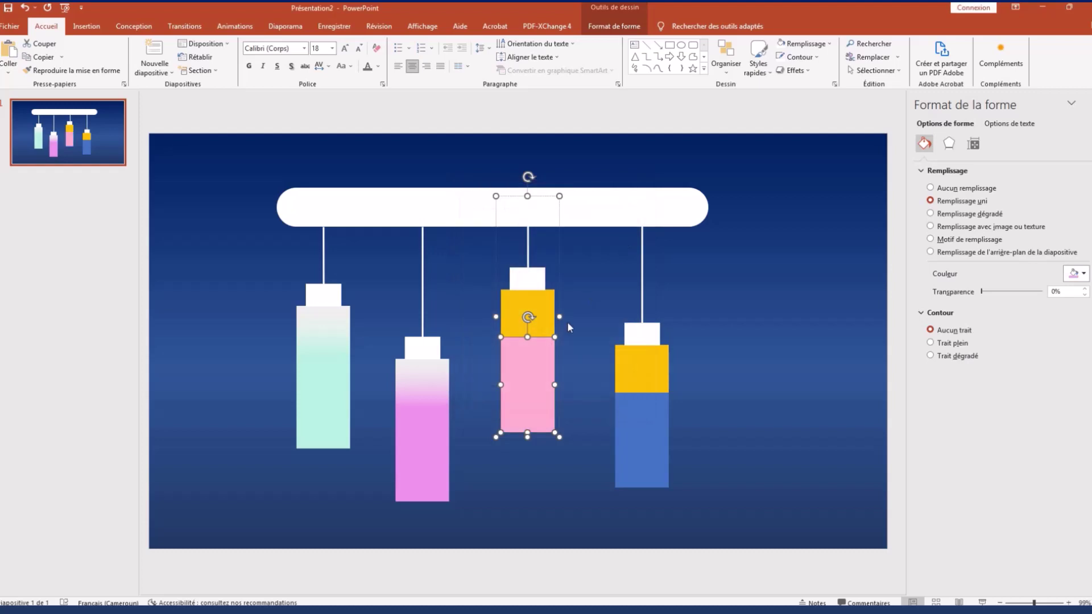
left_click(542, 323)
left_click(930, 213)
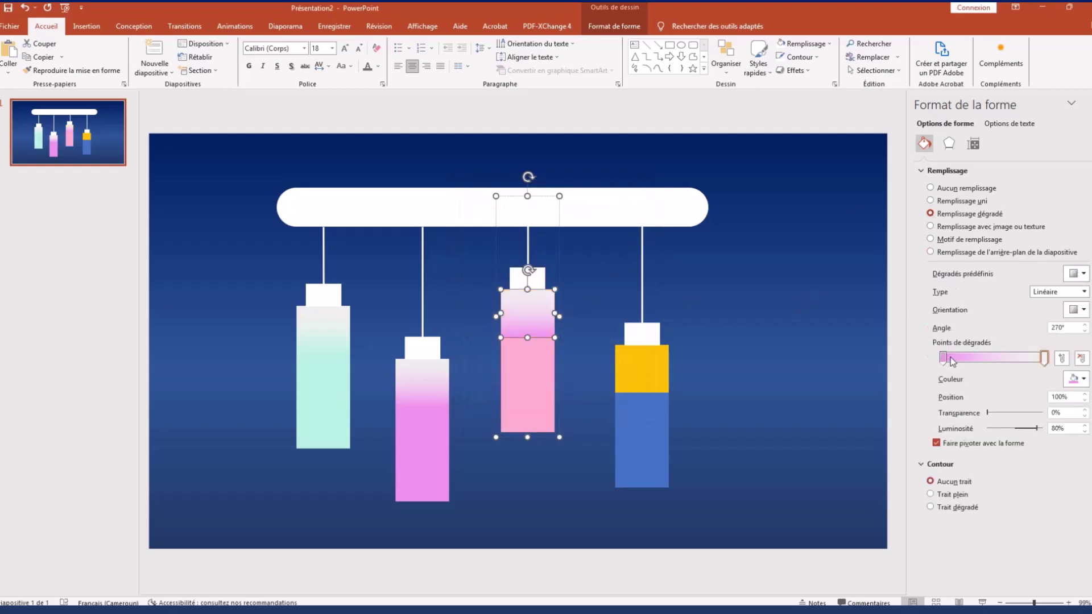
left_click(1084, 382)
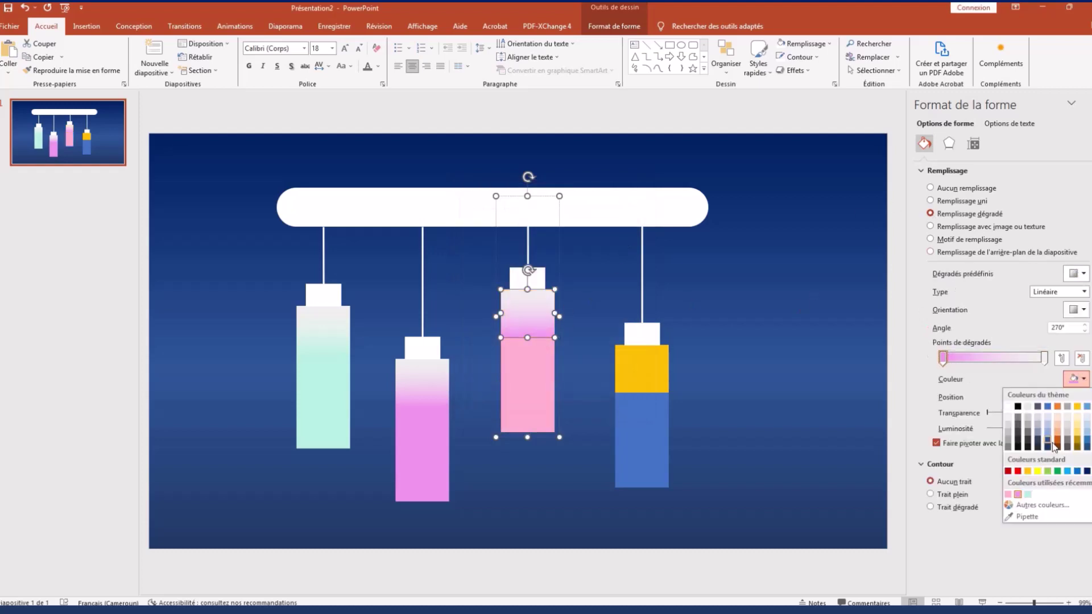
left_click(1012, 497)
Step: Fill the fourth tag's body with beige #F7E5C8
left_click(635, 419)
left_click(639, 449)
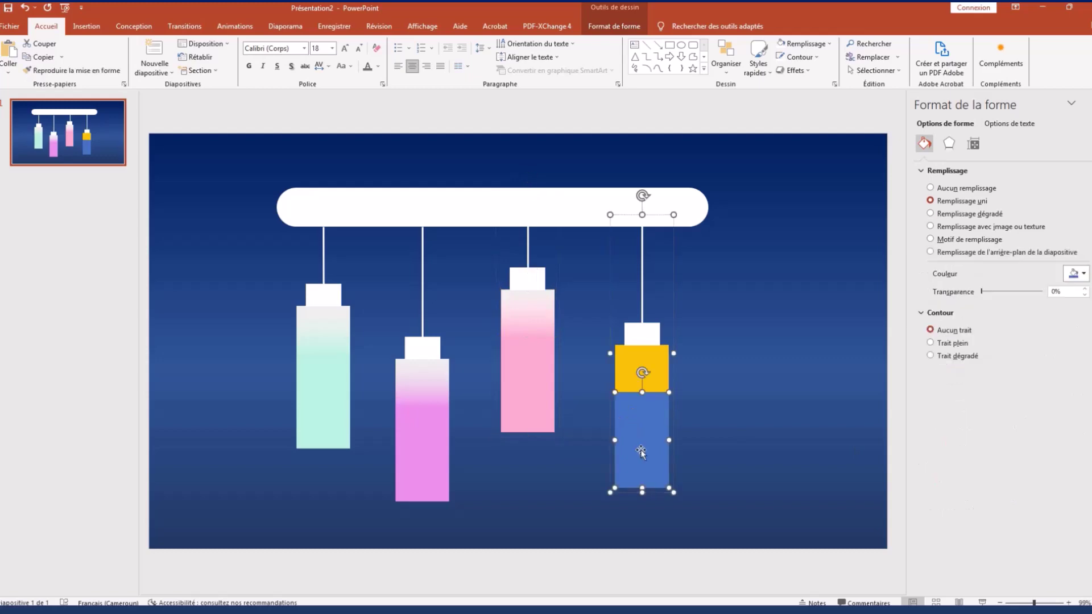
key("alt+Tab")
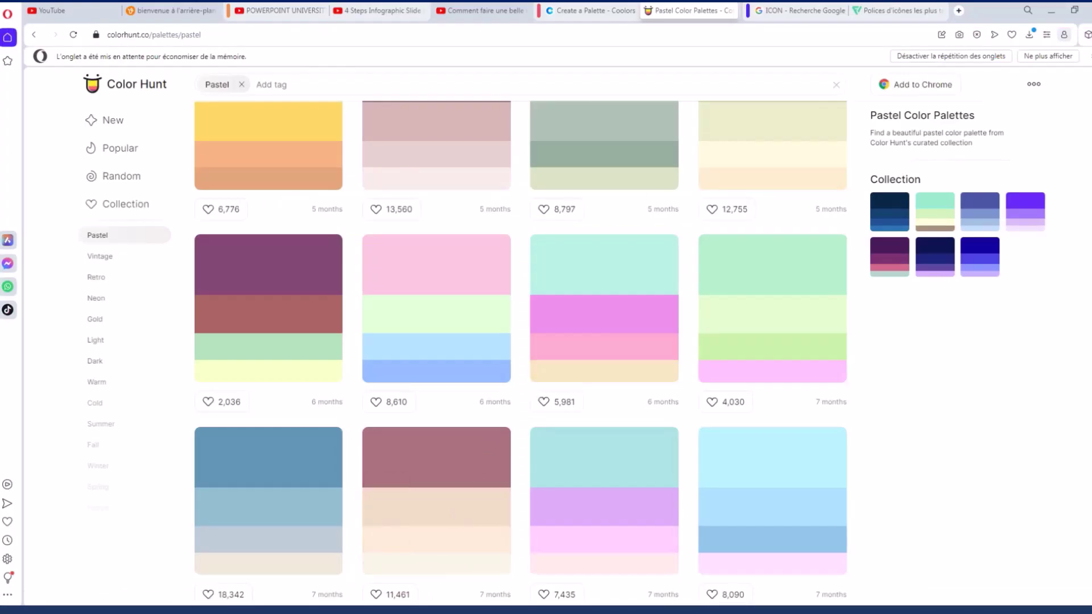
left_click(508, 547)
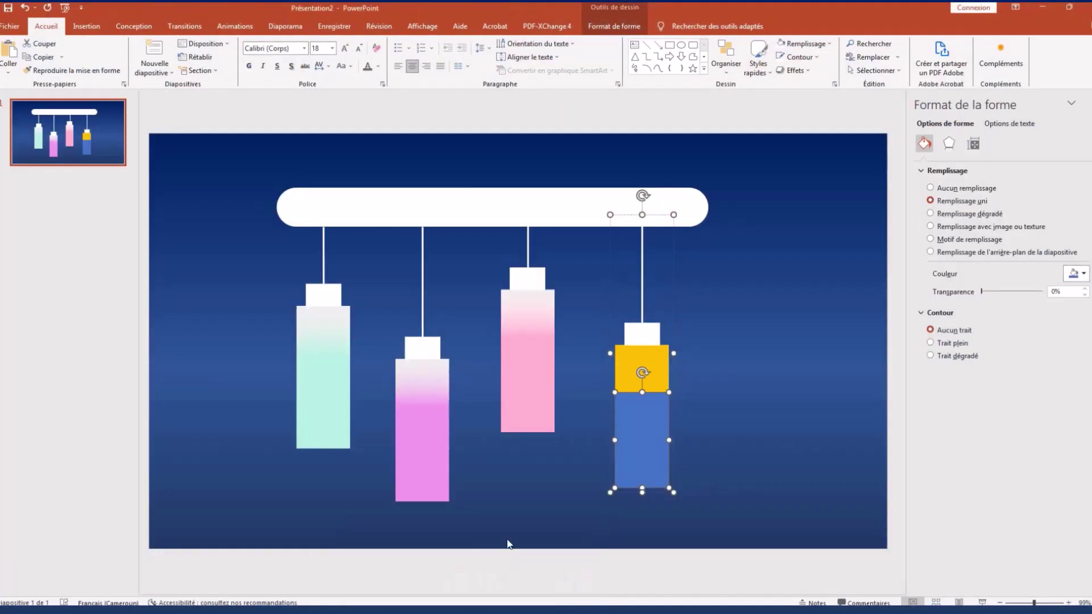
left_click(1076, 273)
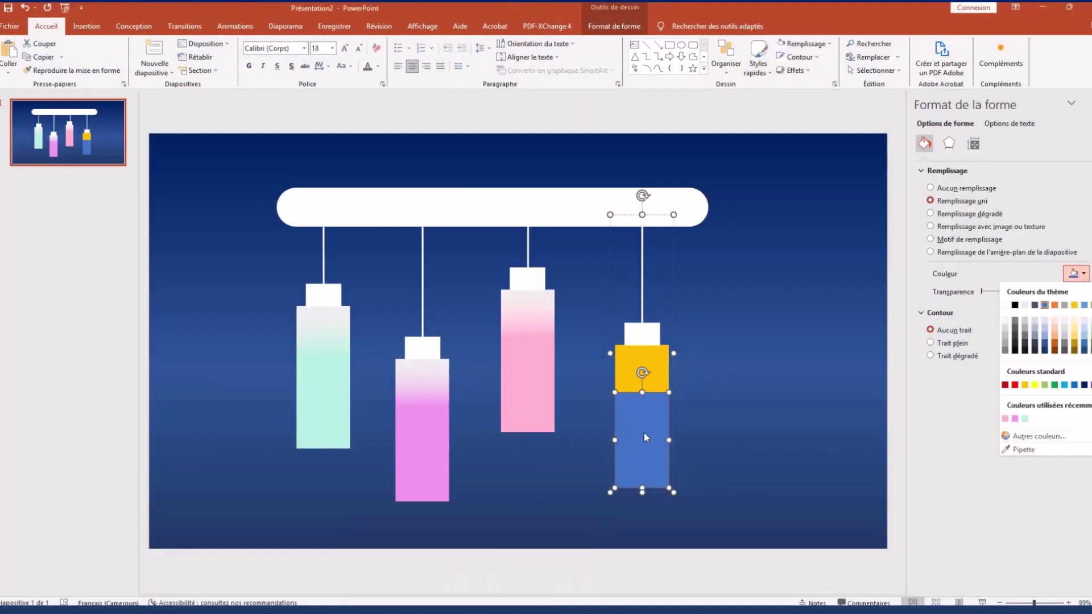
left_click(1076, 274)
left_click(1076, 273)
left_click(1025, 436)
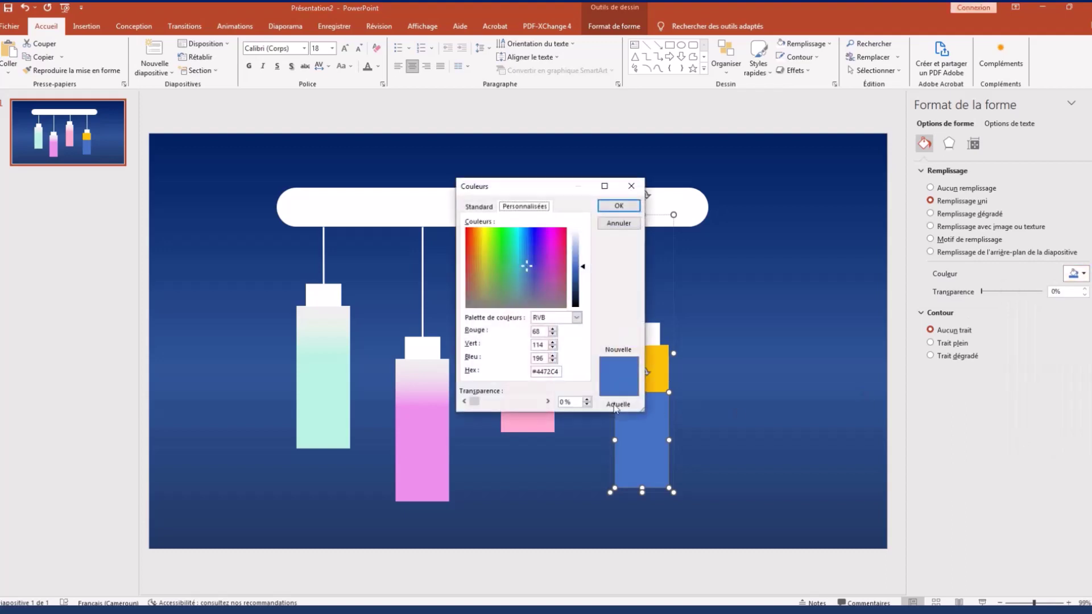
type("#F7E5C8")
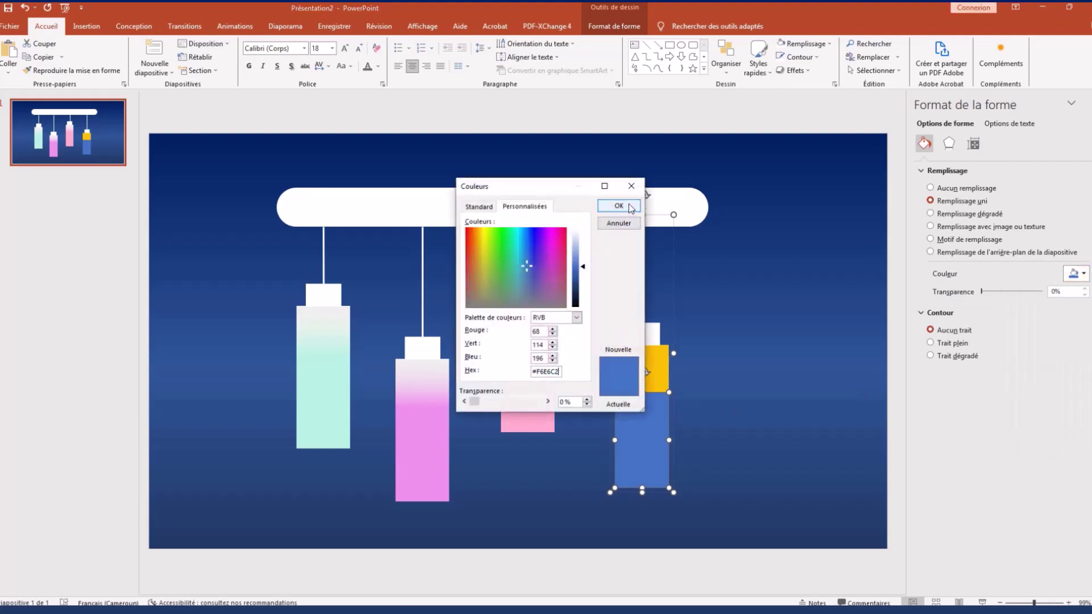
left_click(618, 205)
Step: Give the fourth tag's cap a gradient fill using the recent beige
left_click(669, 358)
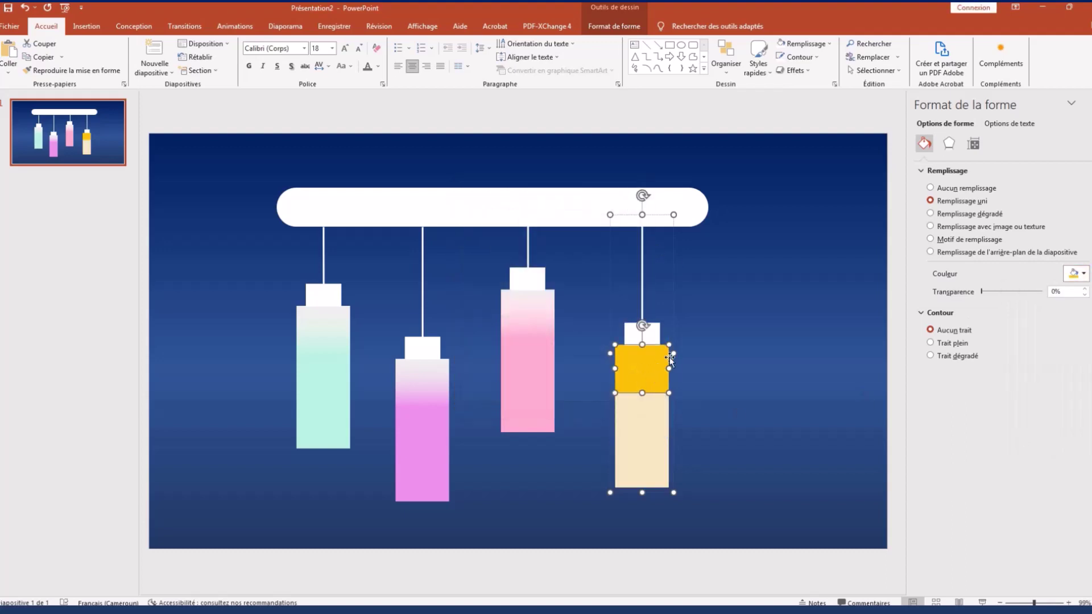
left_click(1073, 273)
left_click(1010, 420)
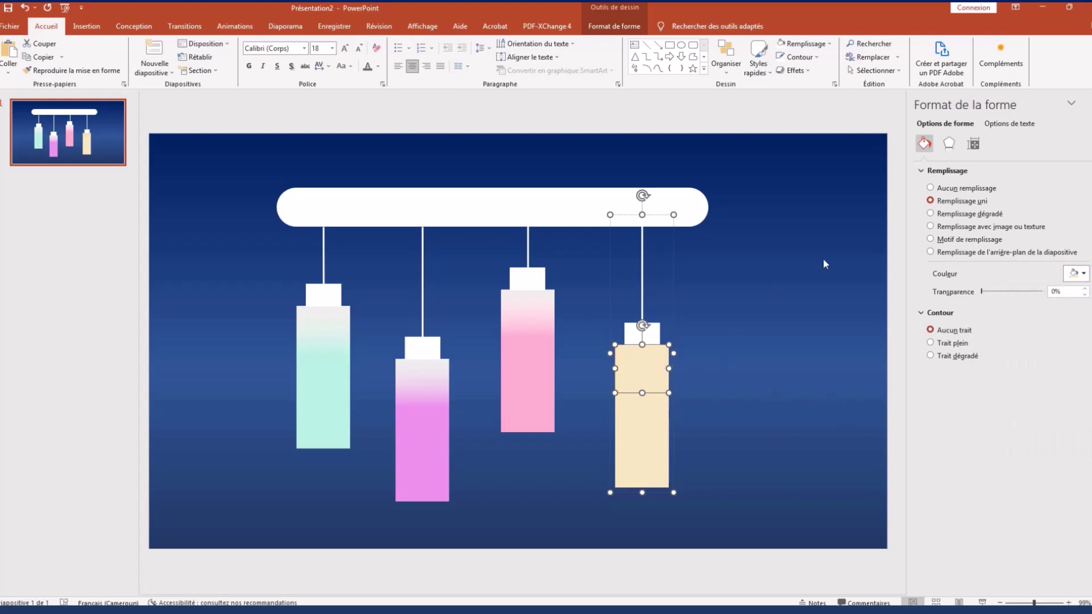
left_click(931, 213)
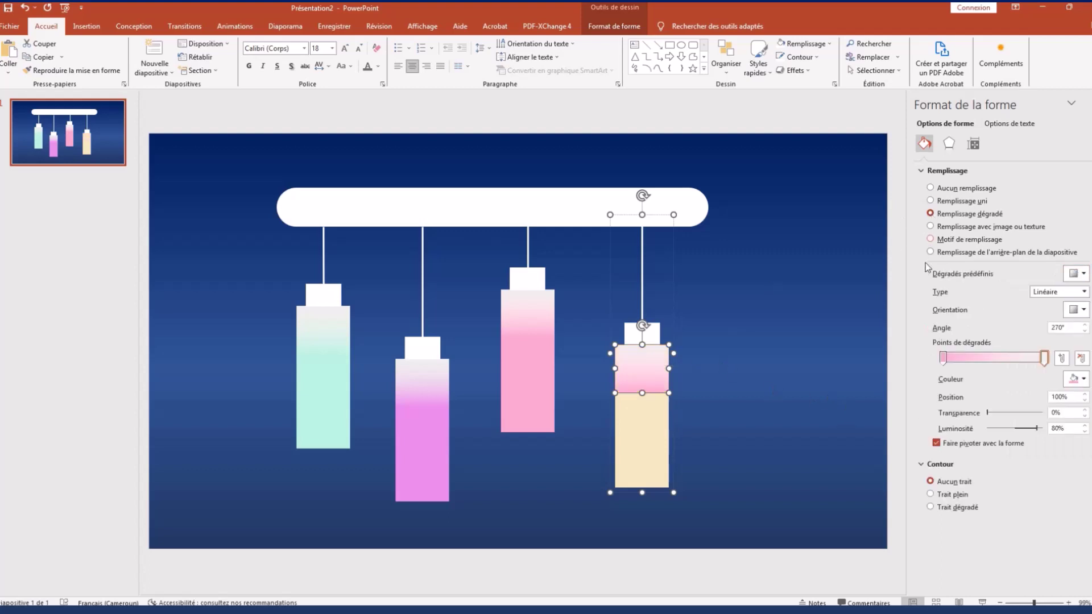
left_click(1076, 378)
left_click(1011, 496)
Step: Distribute the mint, purple, pink and beige tags evenly horizontally
left_click(344, 252)
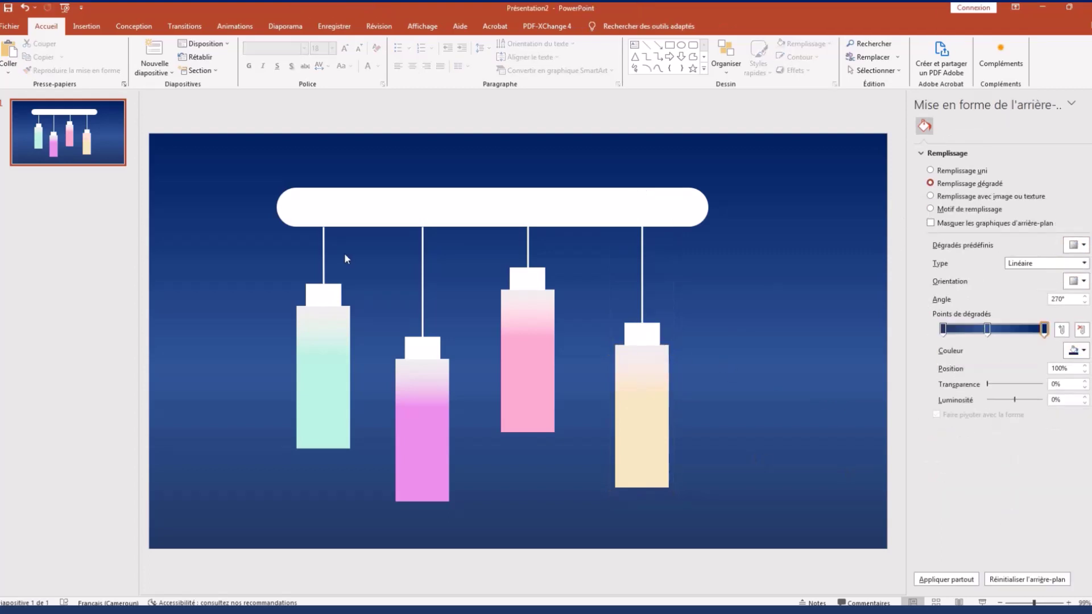
left_click(335, 354)
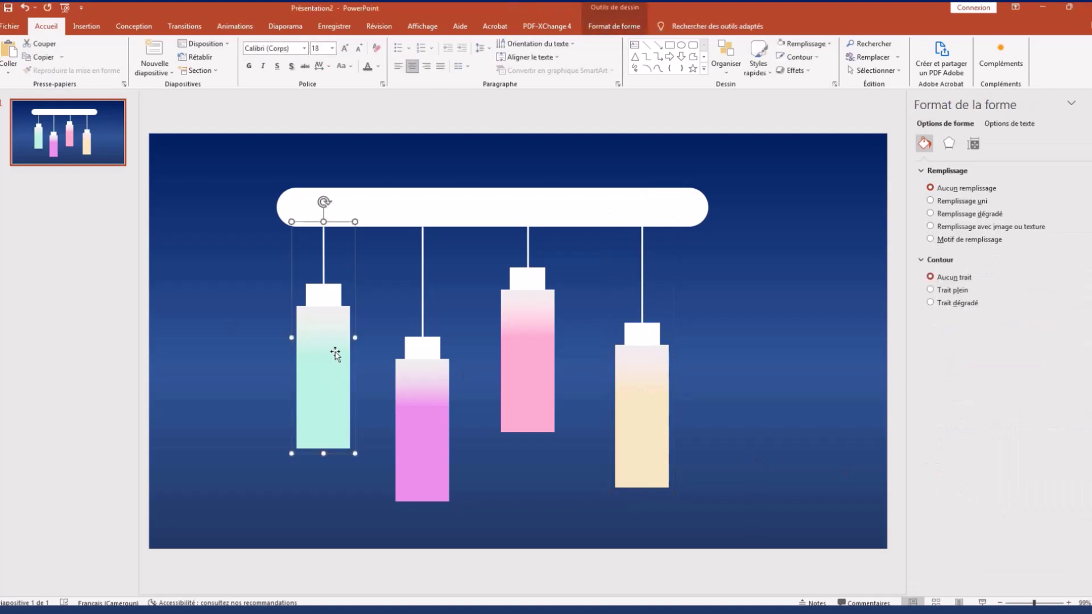
left_click(411, 392, "shift")
left_click(535, 378, "shift")
left_click(647, 400, "shift")
left_click(614, 26)
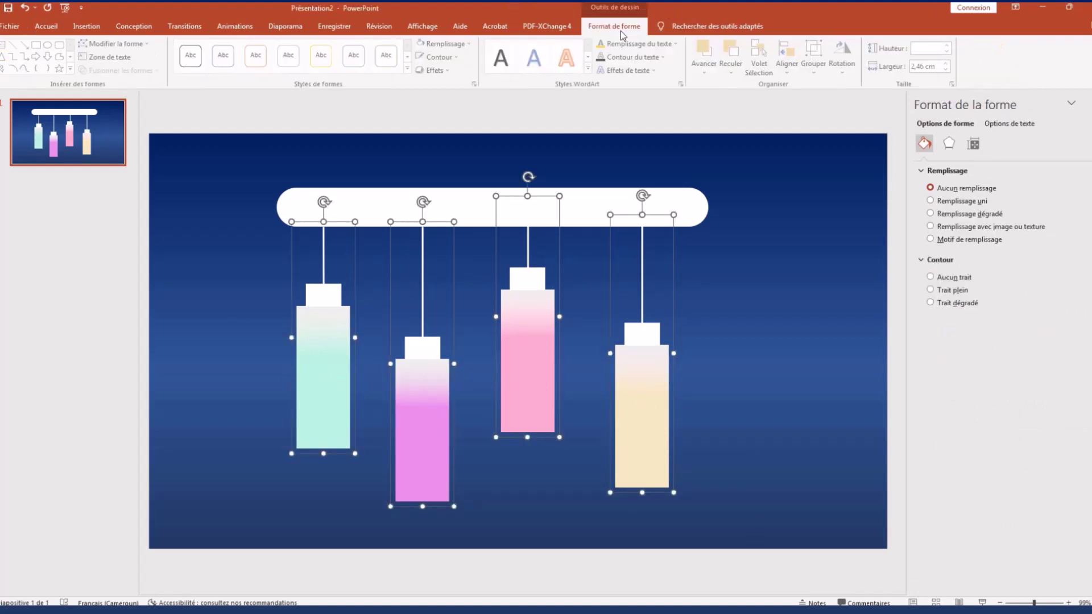
left_click(789, 64)
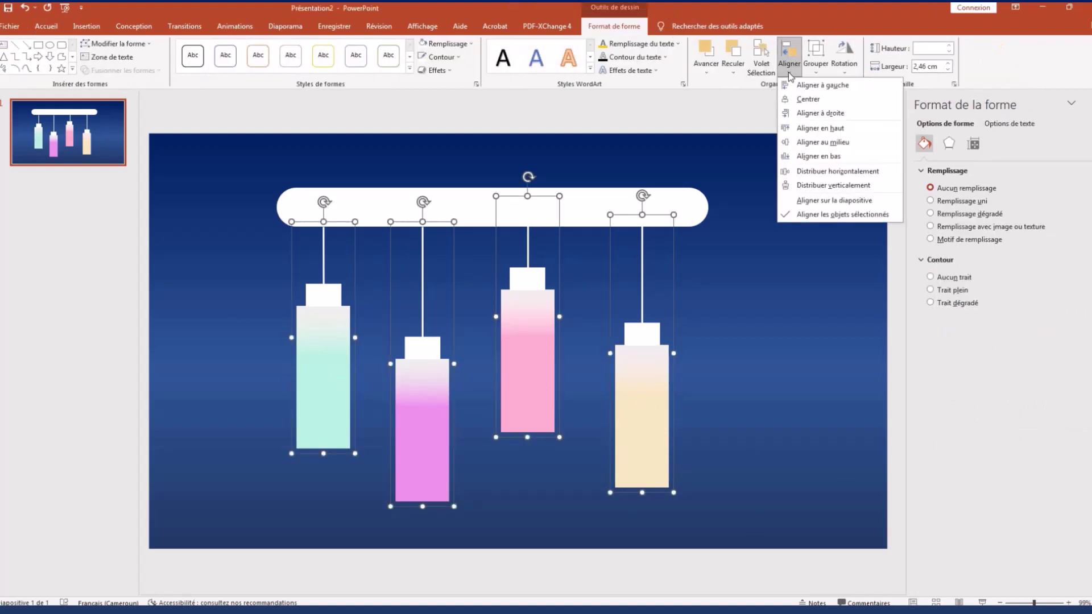
left_click(807, 176)
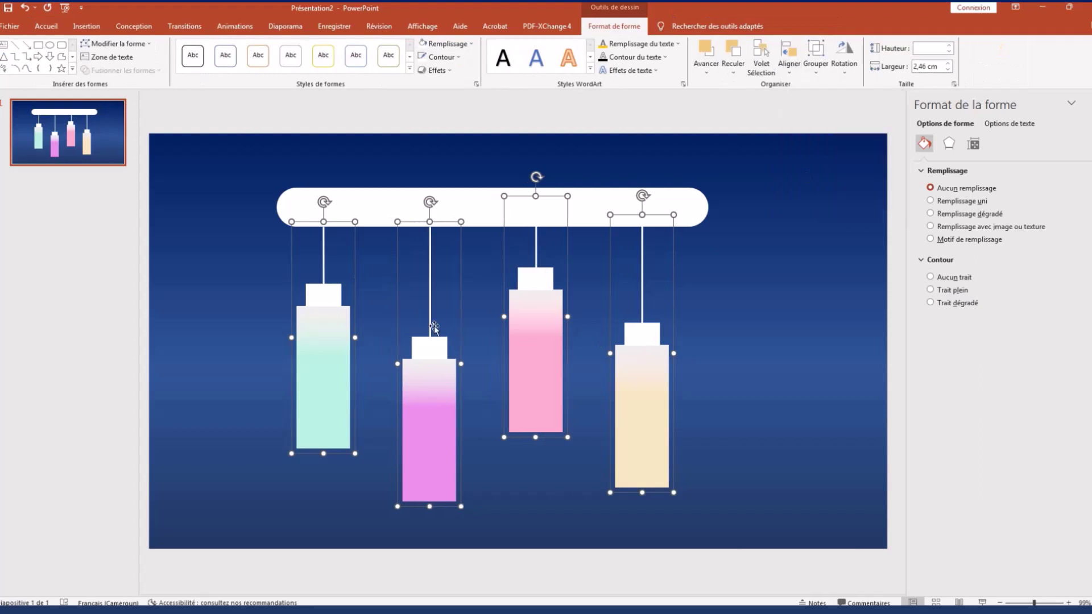
Step: Select the mint tag and show its shape effect settings
left_click(732, 411)
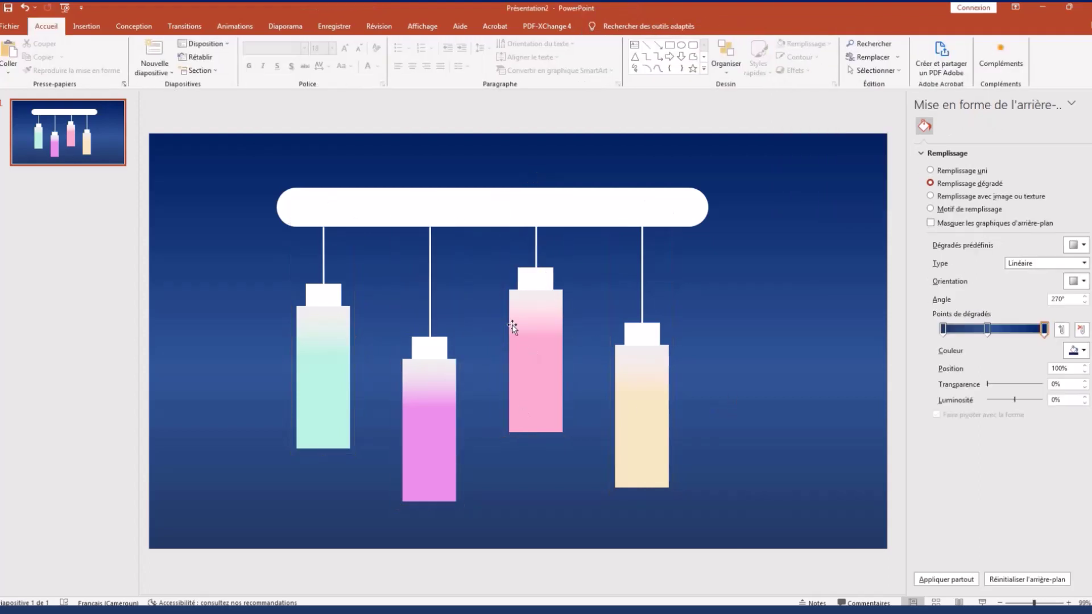
left_click(334, 407)
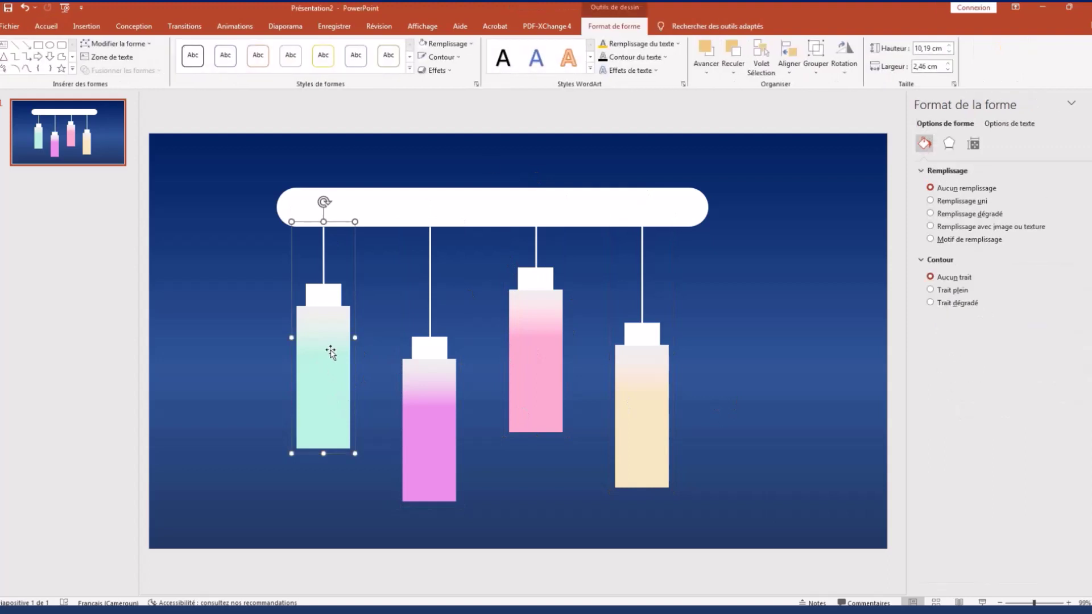
left_click(948, 143)
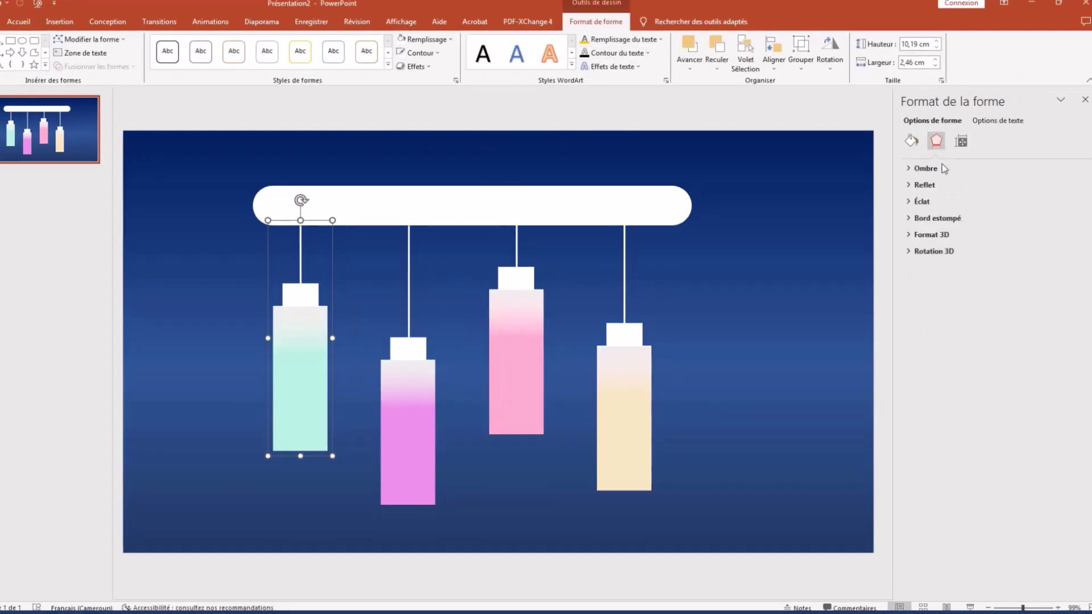
Step: Apply a perspective shadow preset to the mint tag
left_click(925, 169)
left_click(1072, 186)
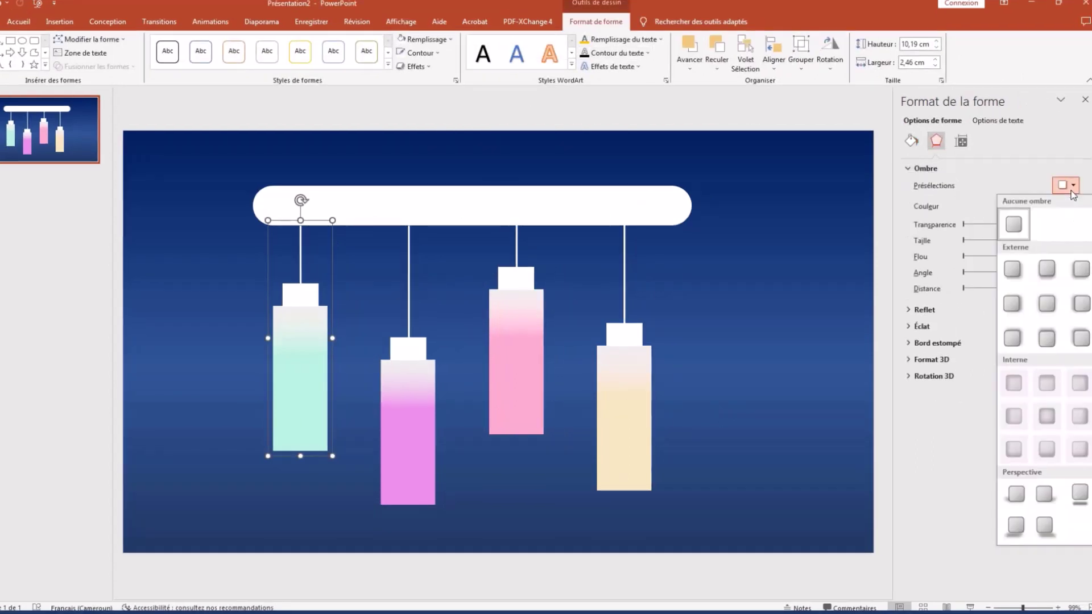
left_click(1046, 494)
left_click(429, 489)
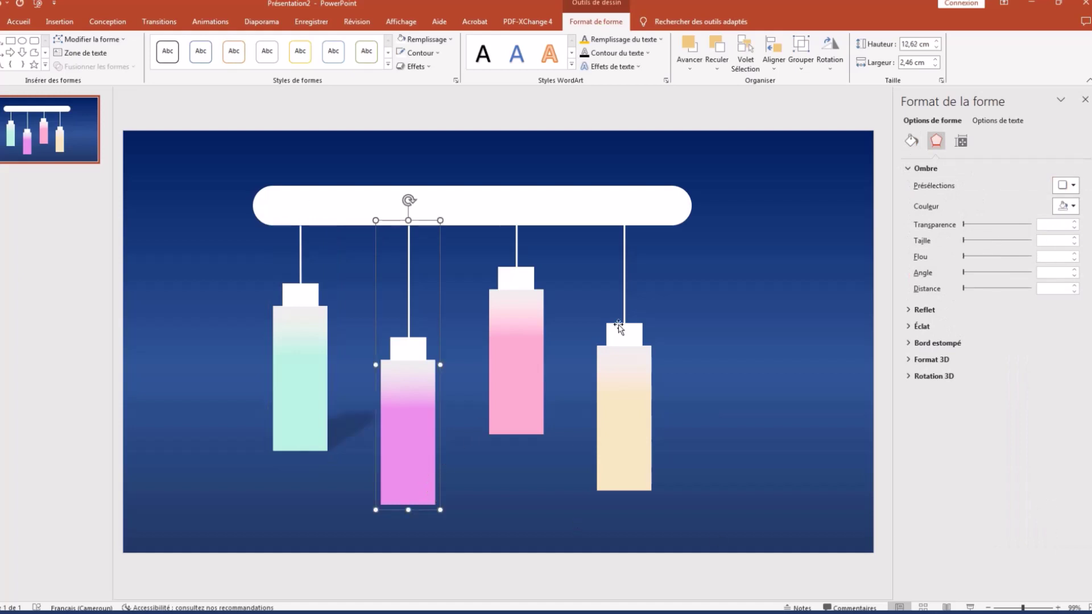
Step: Give the pink, yellow and remaining tag the same perspective shadow preset
left_click(538, 324, "shift")
left_click(619, 386, "shift")
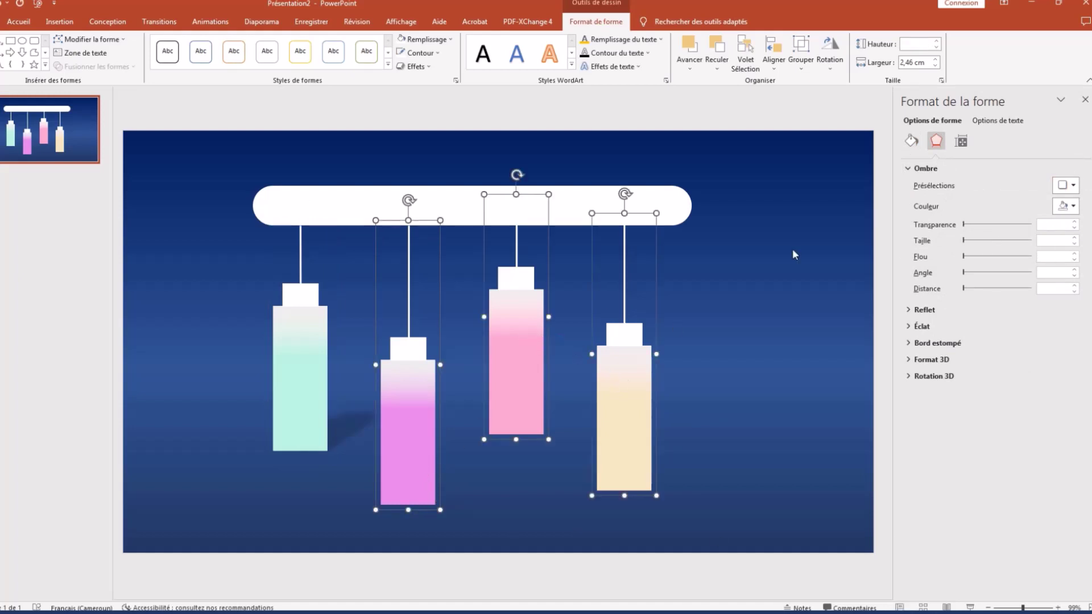
left_click(1069, 186)
left_click(1047, 501)
left_click(288, 236)
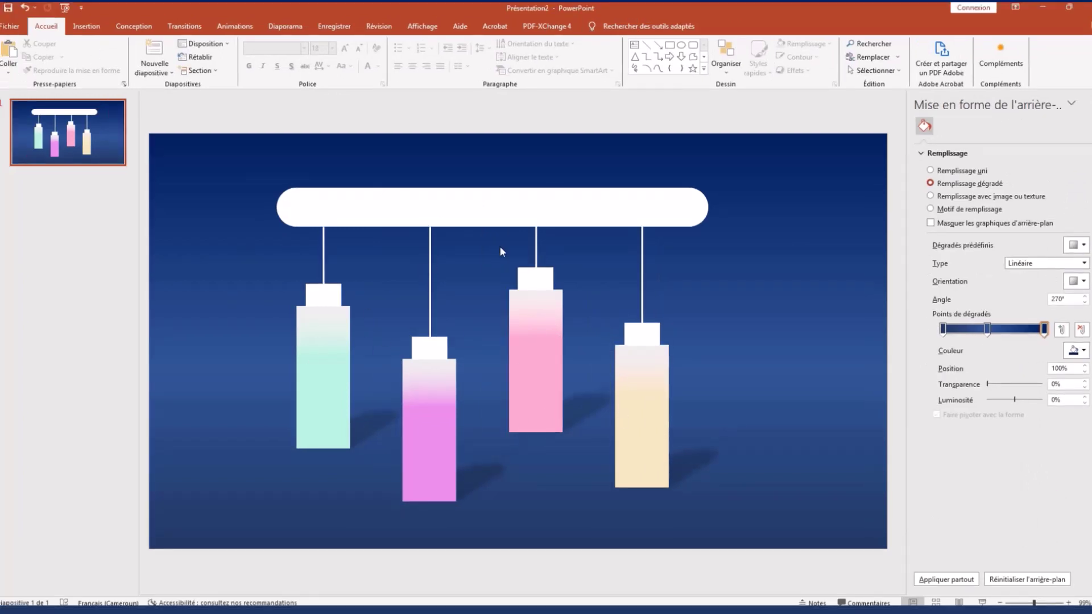
Step: Add a text box reading N°1 on the mint tag's cap
left_click(634, 45)
mouse_move(301, 370)
left_mouse_down()
mouse_move(315, 392)
mouse_move(340, 309)
left_mouse_up()
type("N°1")
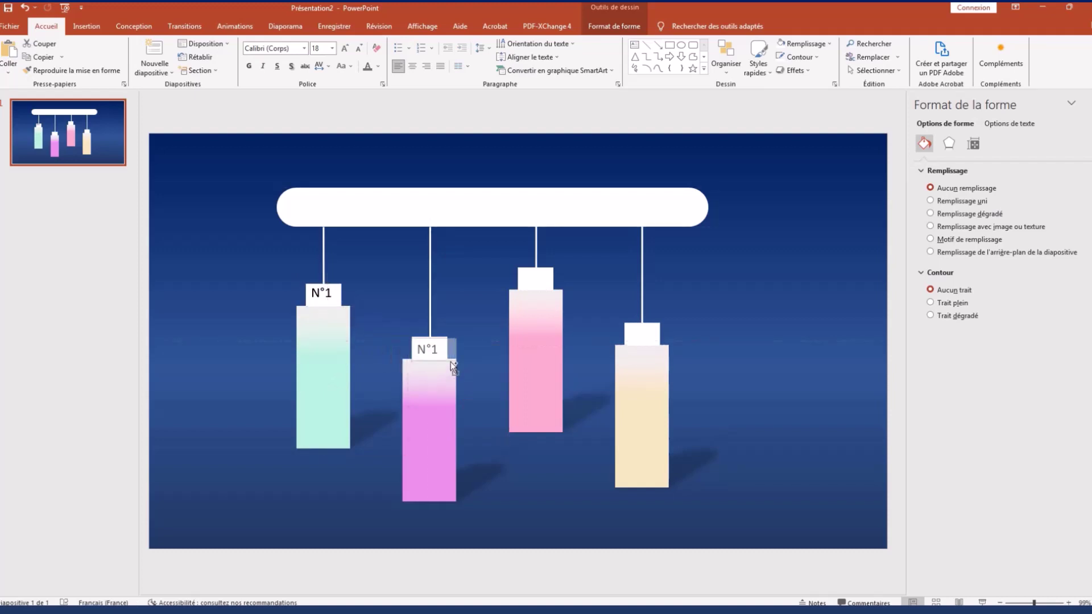
Step: Copy the label onto the second and third caps, renumbering them N°2 and N°3
mouse_move(348, 310)
left_mouse_down("ctrl")
mouse_move(458, 364)
mouse_move(519, 333)
mouse_move(528, 294)
left_mouse_up("ctrl")
key("BackSpace")
type("2")
left_click(535, 281)
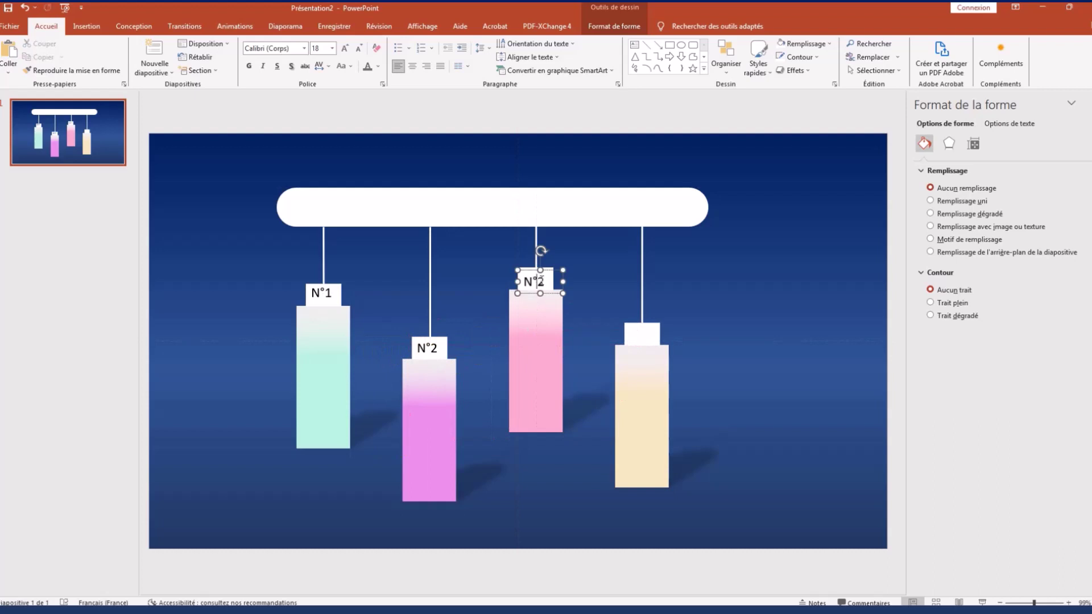
key("BackSpace")
type("3")
Step: Copy the label onto the fourth cap as N°4 and make its box slightly narrower
left_click_drag(521, 295, 624, 347, "ctrl")
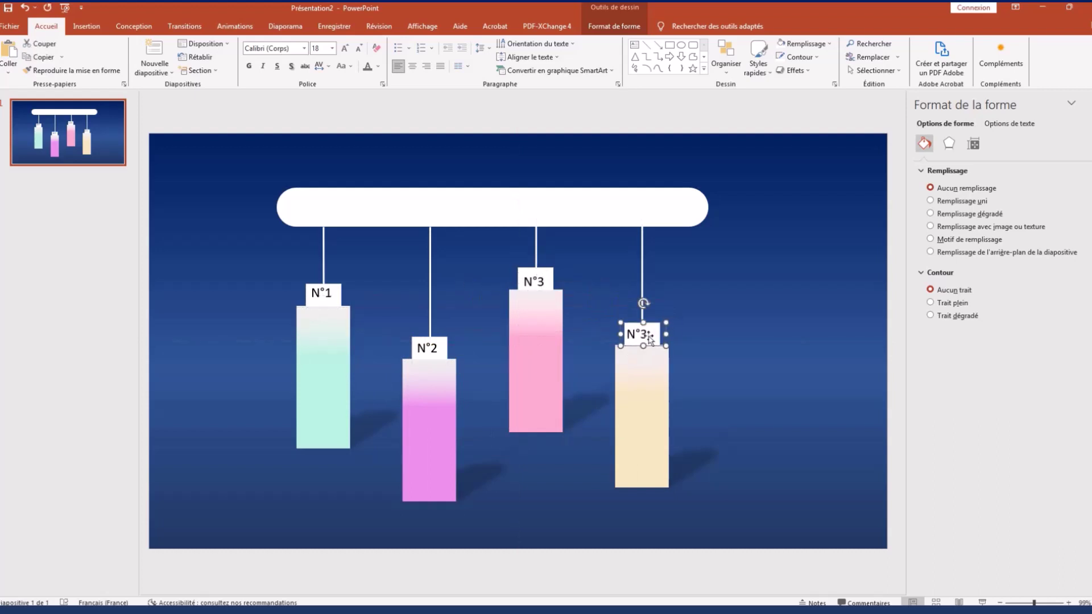
left_click(646, 336)
key("BackSpace")
type("4")
left_click(650, 348)
left_click_drag(663, 334, 658, 334)
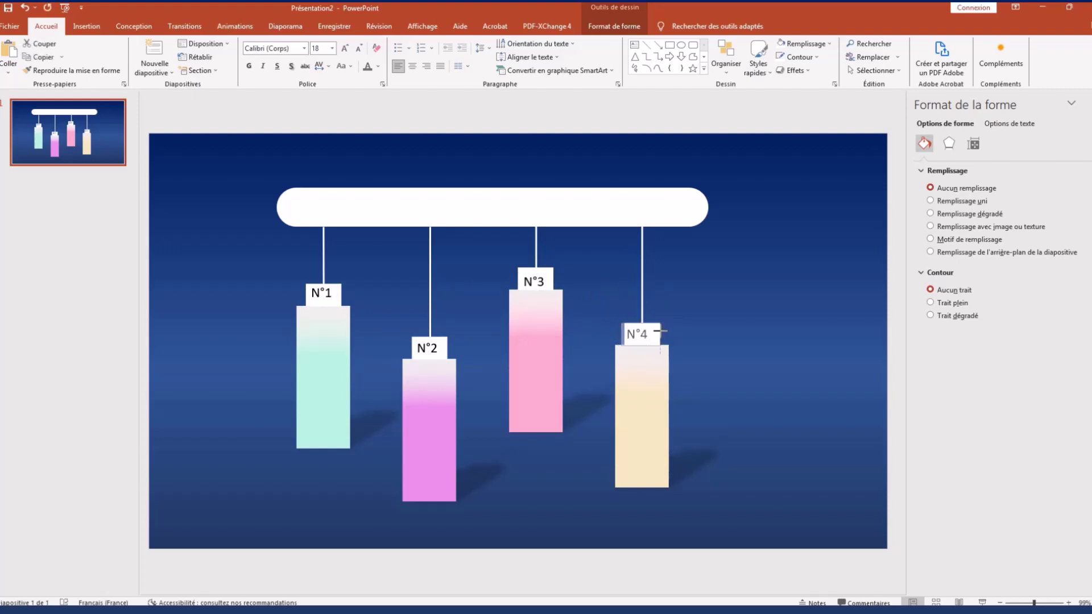
Step: Eyedrop the beige tag colour into N°4's text and the pink tag colour into N°3's
left_click(378, 65)
left_click(393, 206)
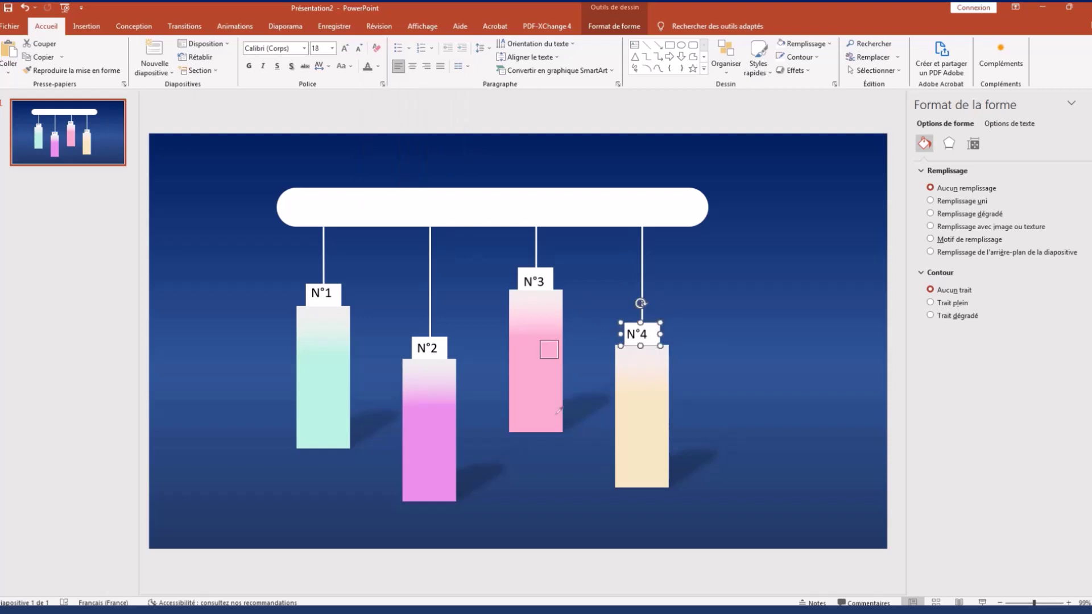
left_click(631, 459)
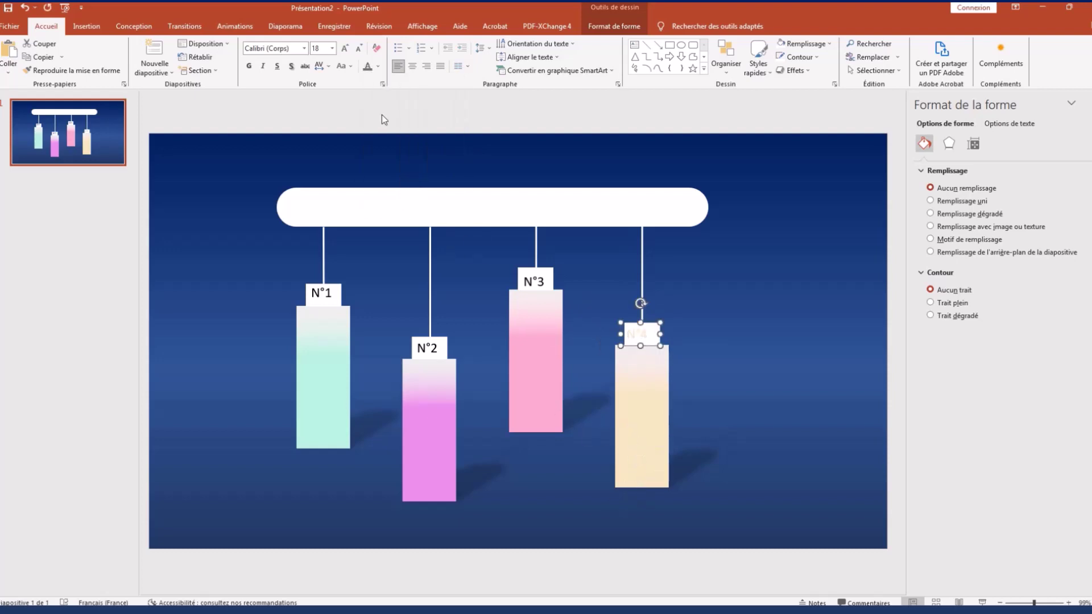
left_click(530, 277)
left_click(378, 66)
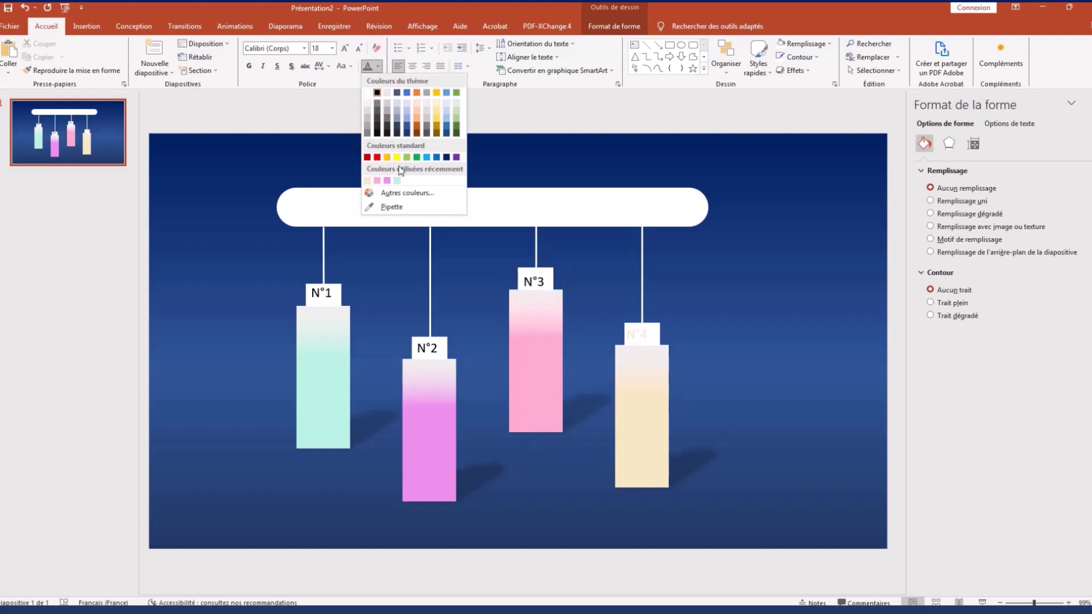
left_click(392, 206)
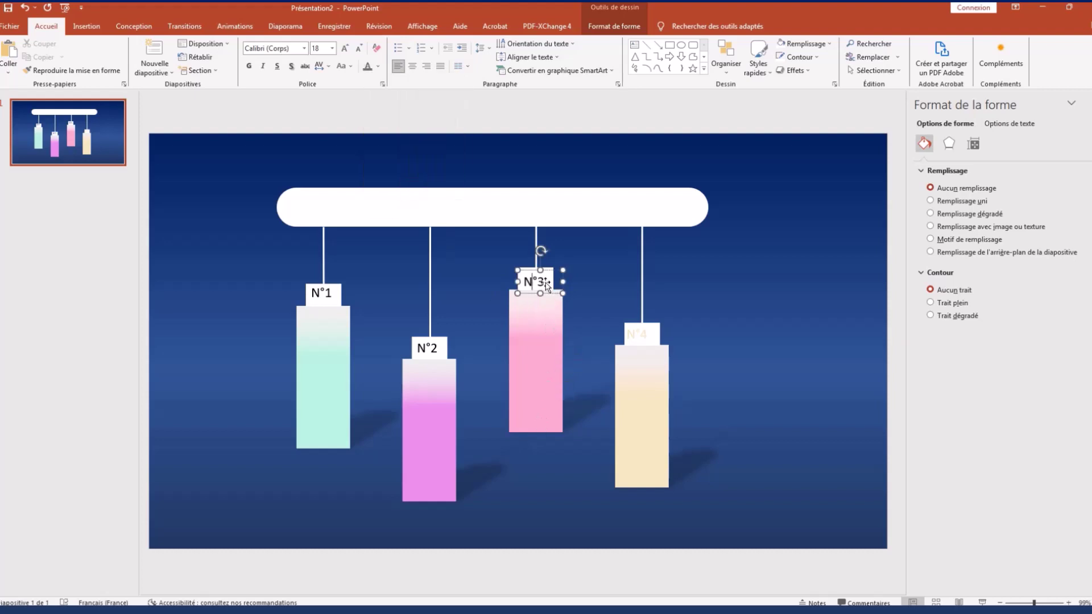
key("Escape")
left_click(378, 66)
left_click(391, 206)
left_click(535, 407)
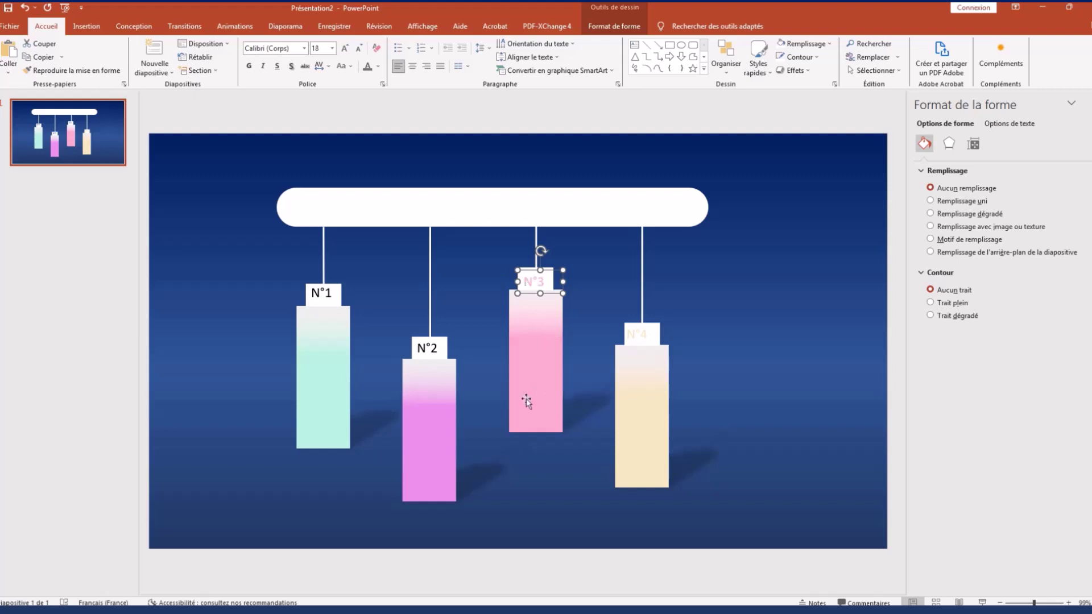
Step: Eyedrop the magenta tag colour into N°2's text and the mint colour into N°1's
left_click(429, 351)
left_click(378, 66)
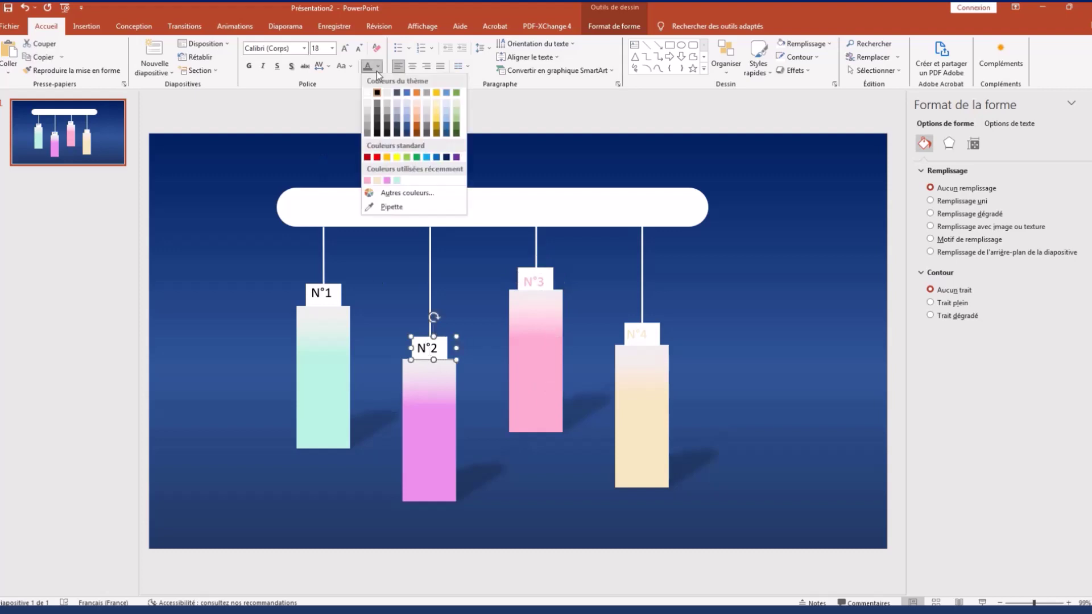
left_click(399, 216)
left_click(430, 449)
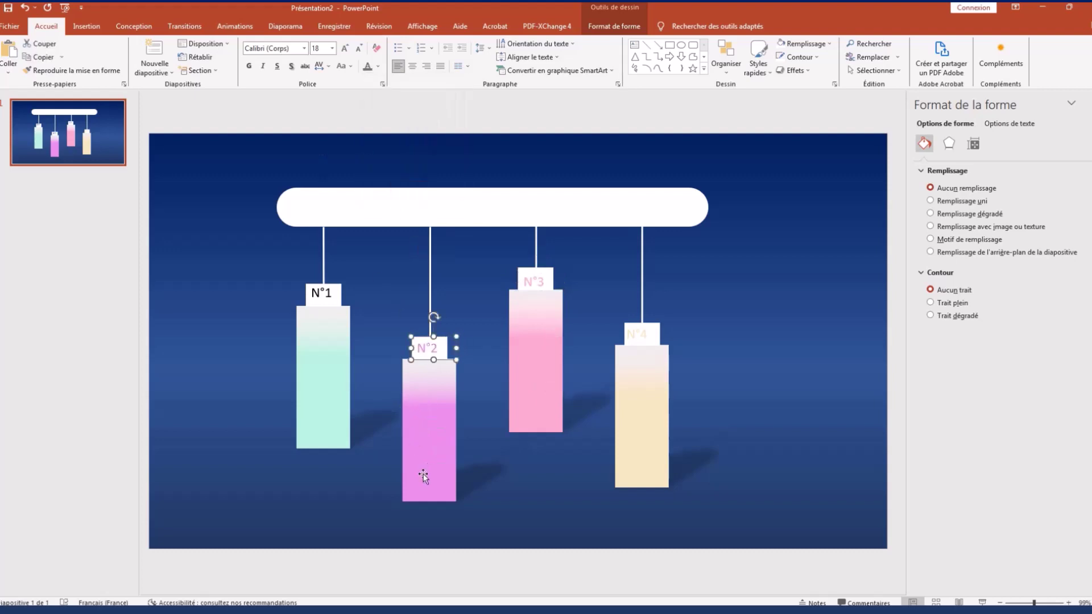
left_click(313, 308)
left_click(378, 66)
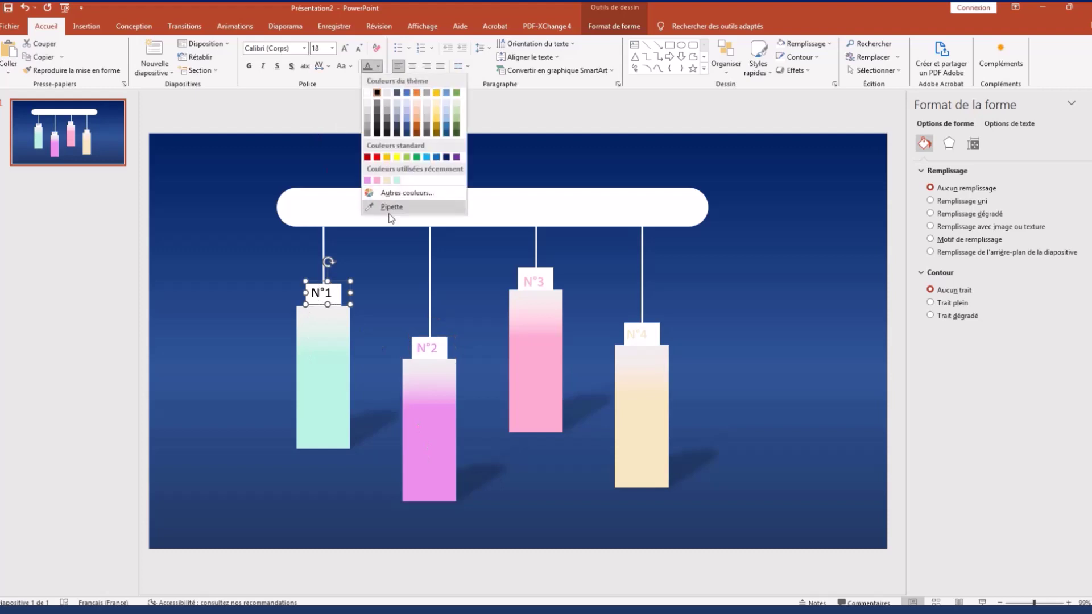
left_click(392, 216)
left_click(350, 387)
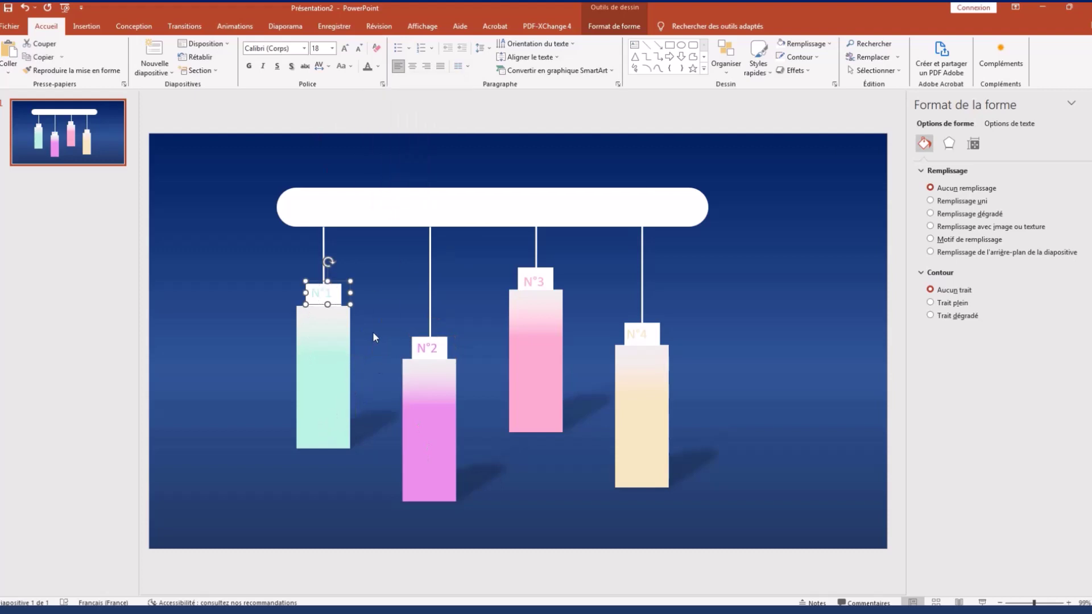
left_click(542, 484)
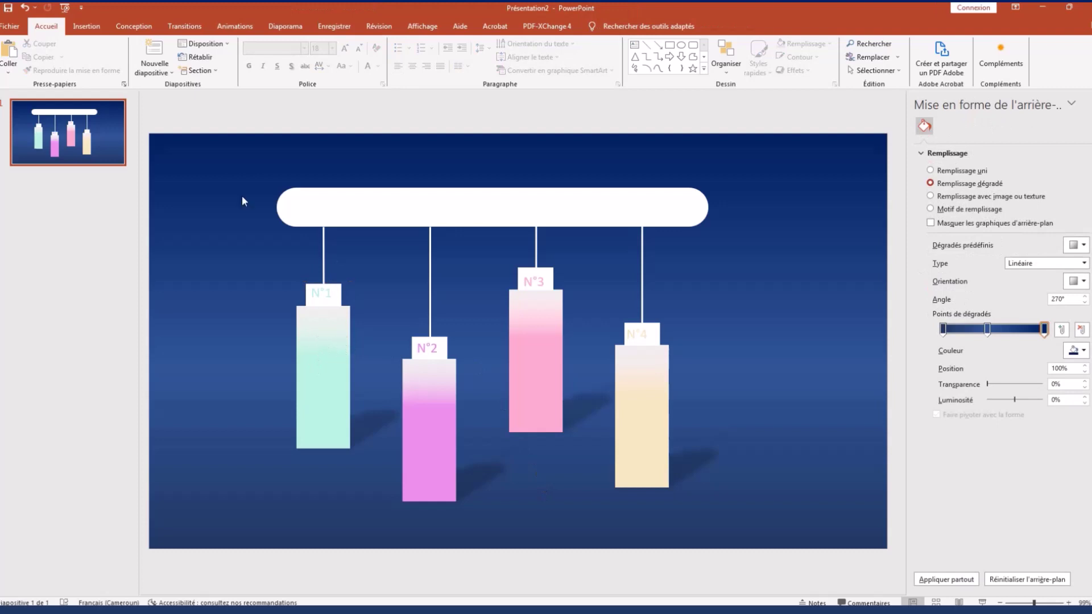
Step: Add a widened TITRE text box on the mint tag, with an emptied copy just below
left_click(634, 45)
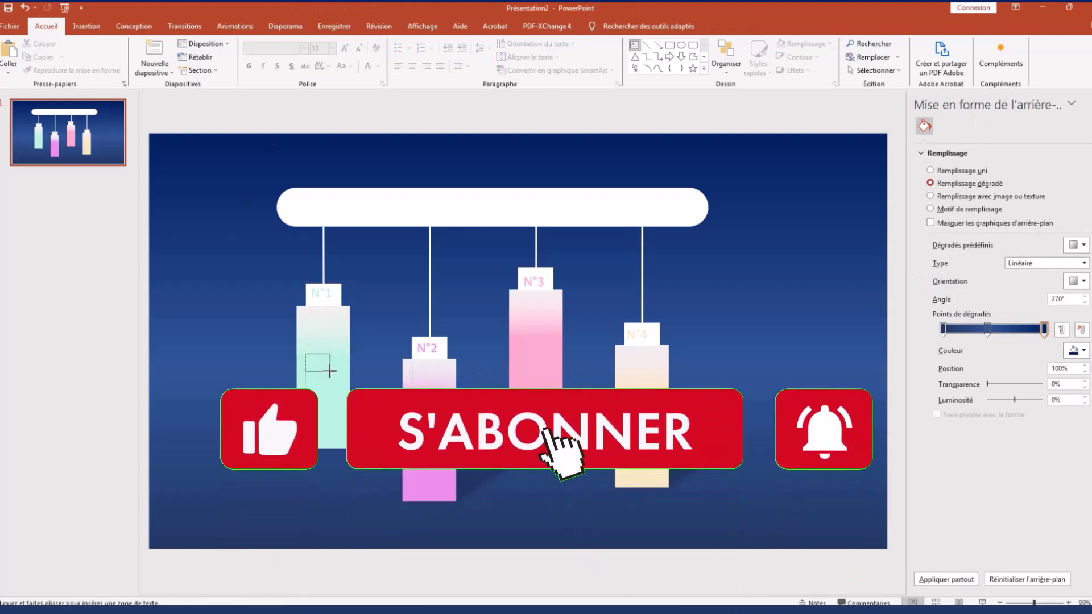
left_click_drag(330, 370, 345, 376)
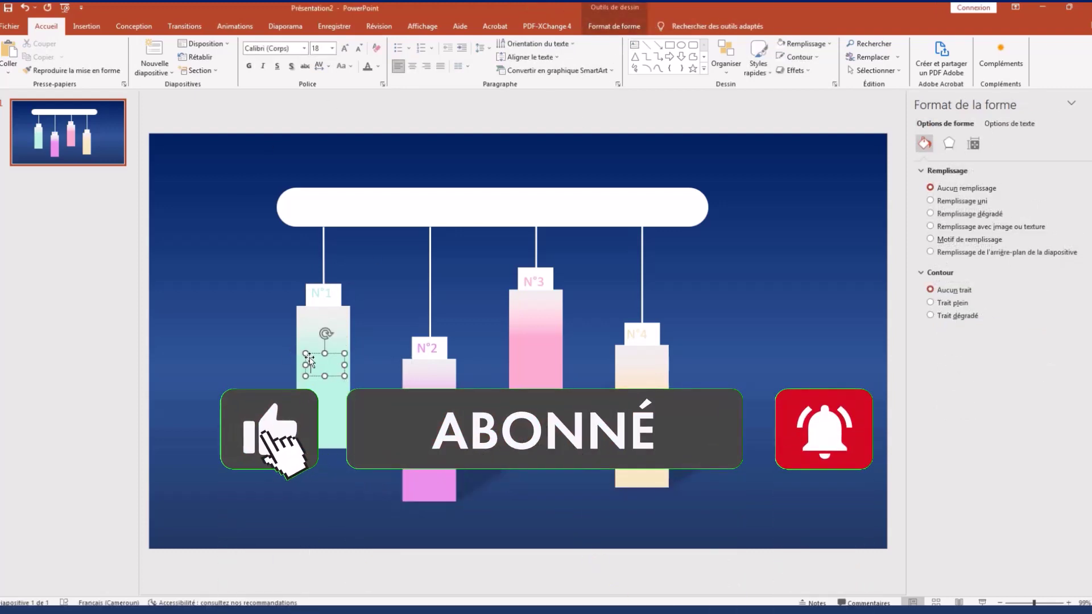
type("T")
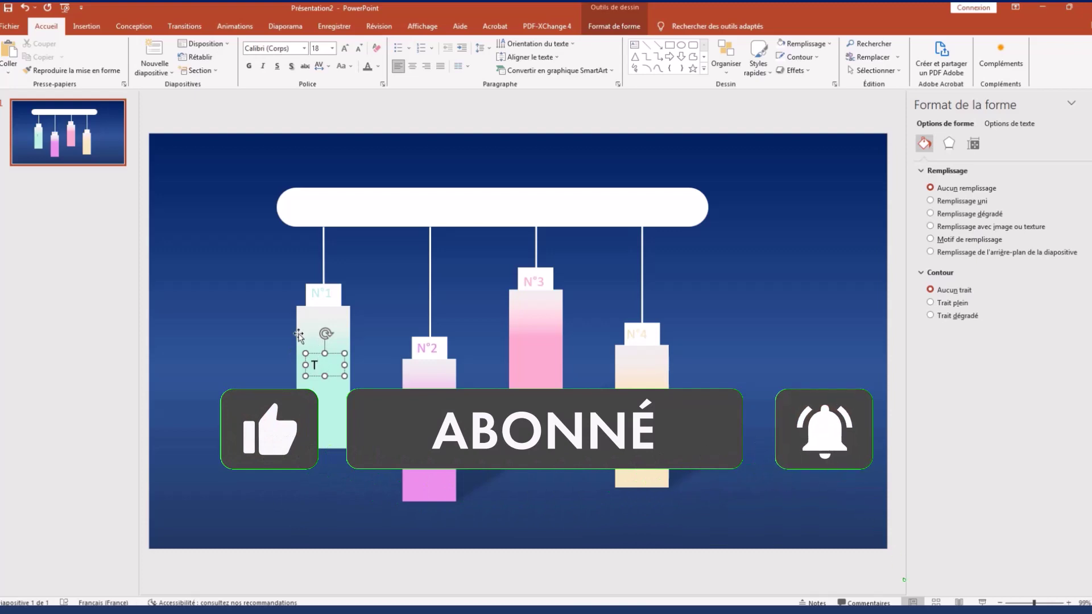
type("ITRE")
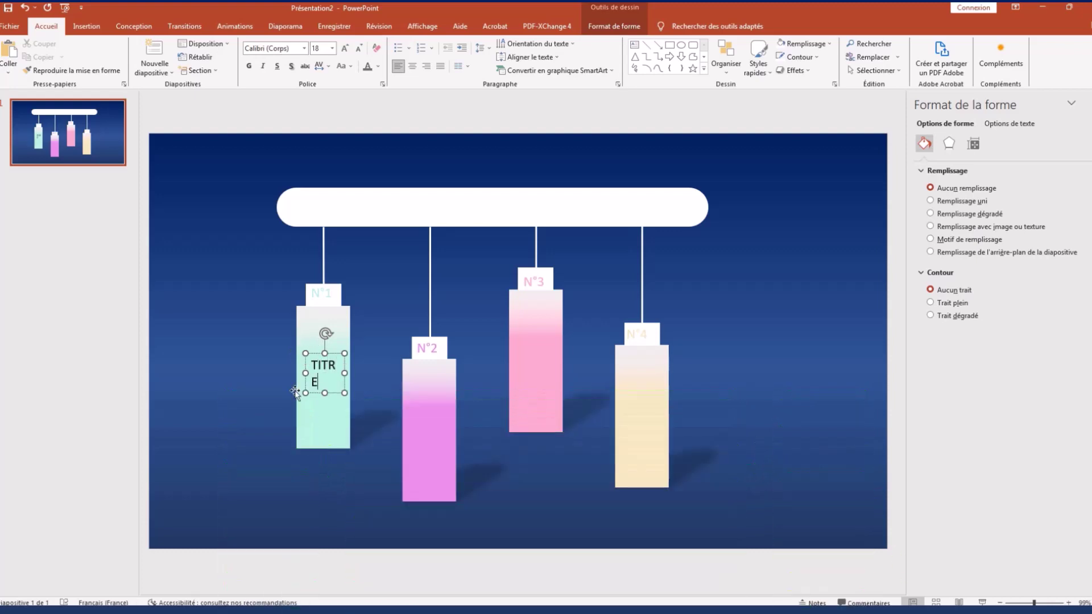
mouse_move(302, 372)
left_mouse_down()
mouse_move(293, 373)
mouse_move(317, 364)
left_mouse_up()
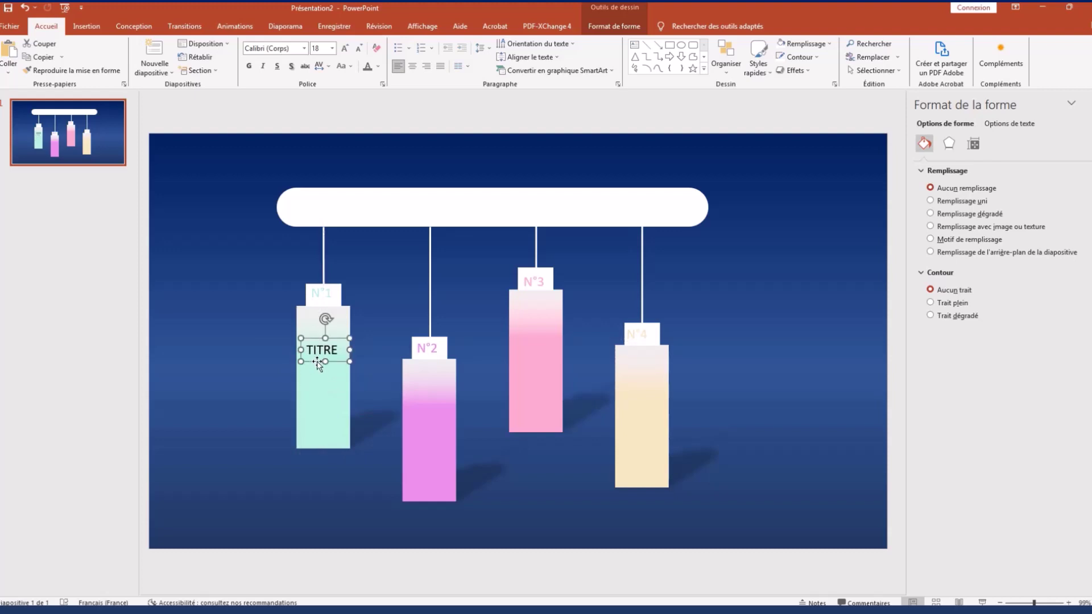
left_click_drag(317, 364, 316, 391)
left_click(338, 378)
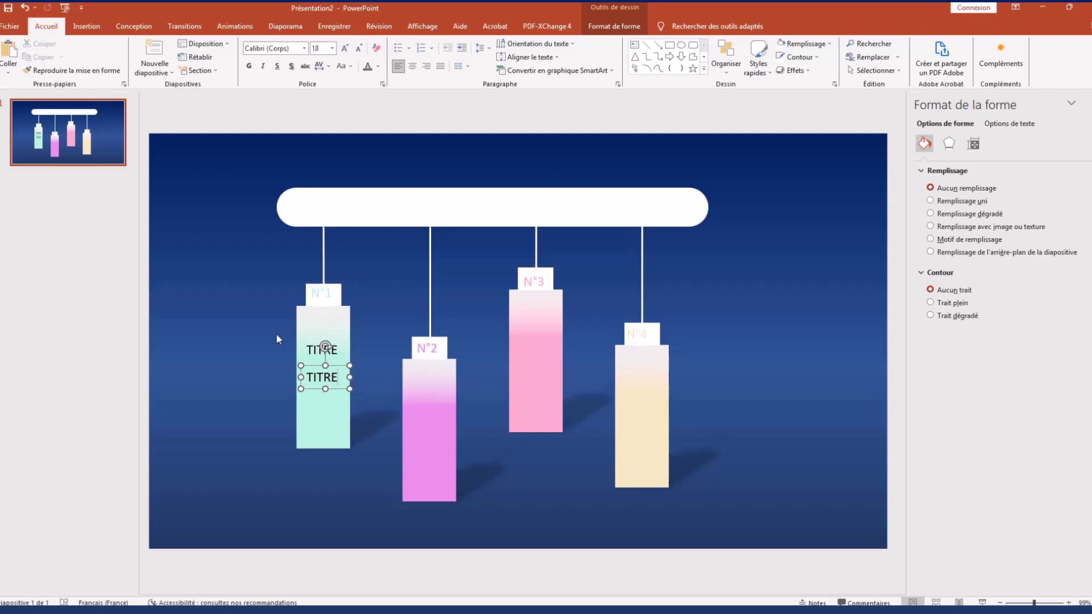
key("BackSpace")
key("BackSpace")
key("BackSpace")
key("BackSpace")
key("BackSpace")
Step: Type 'Insérer votre texte ici' at 10.5 pt in the lower box and centre it
left_click(357, 50)
left_click(357, 50)
left_click(357, 50)
left_click(357, 50)
left_click(357, 50)
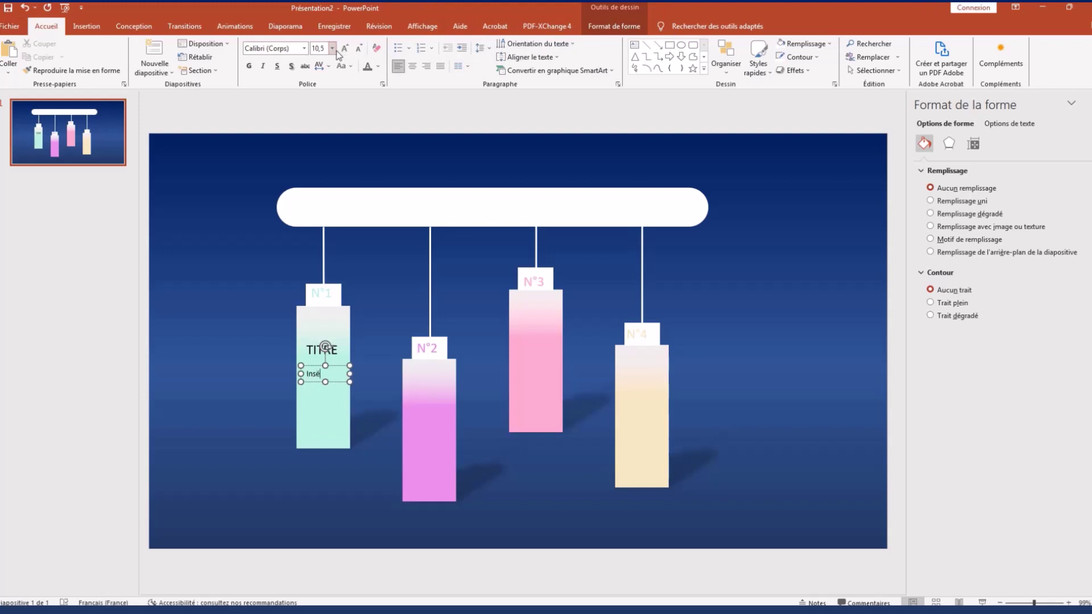
type("rer votre")
type(" texte ic")
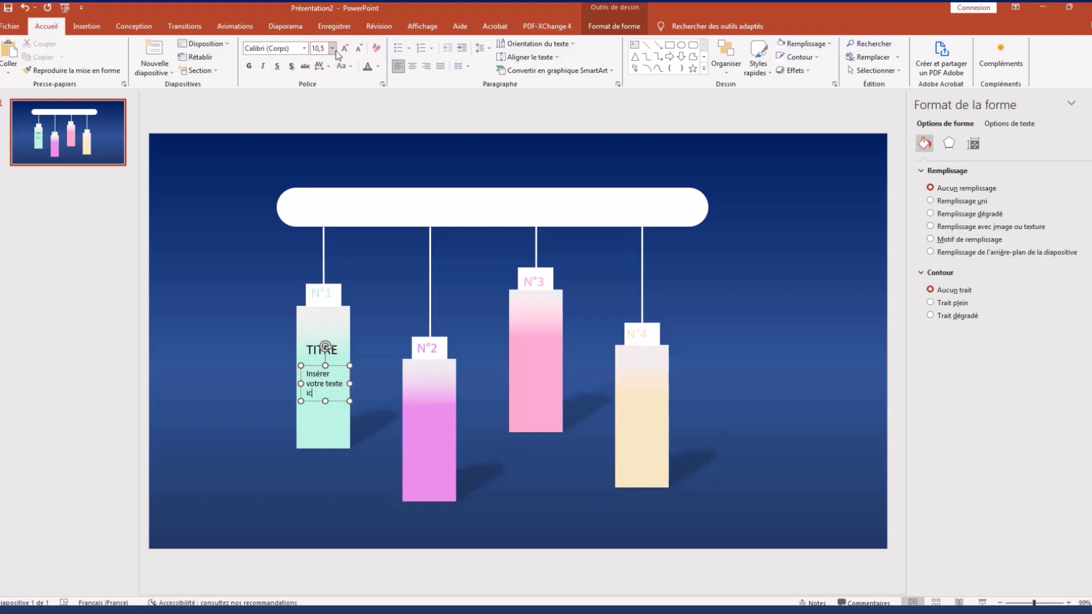
type("i")
left_click(413, 66)
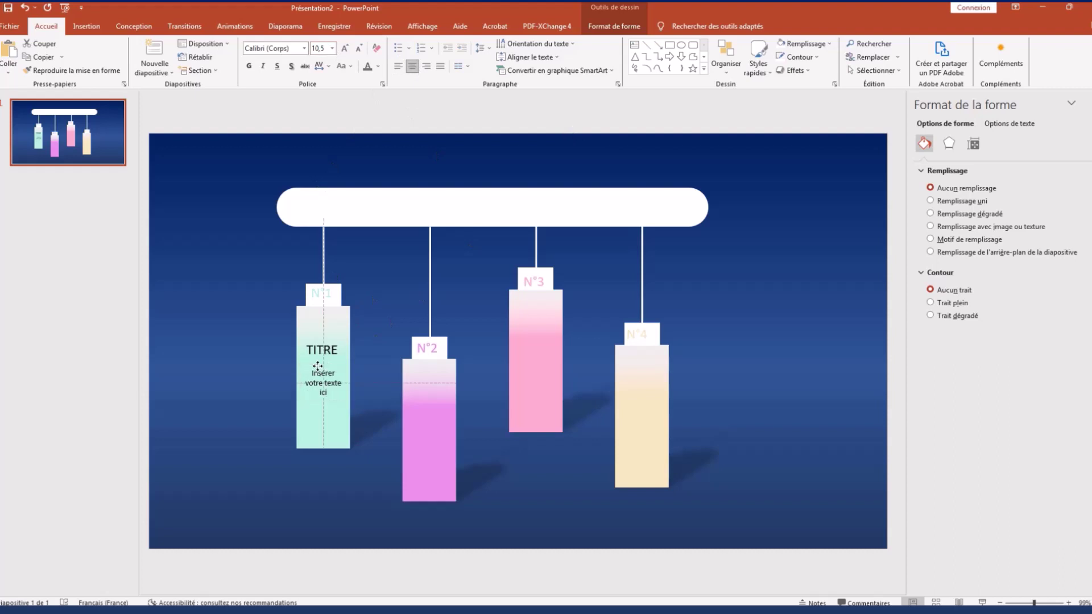
left_click_drag(320, 369, 318, 367)
Step: Make the body text grey, then select TITRE, body text and mint tag together
left_click(378, 66)
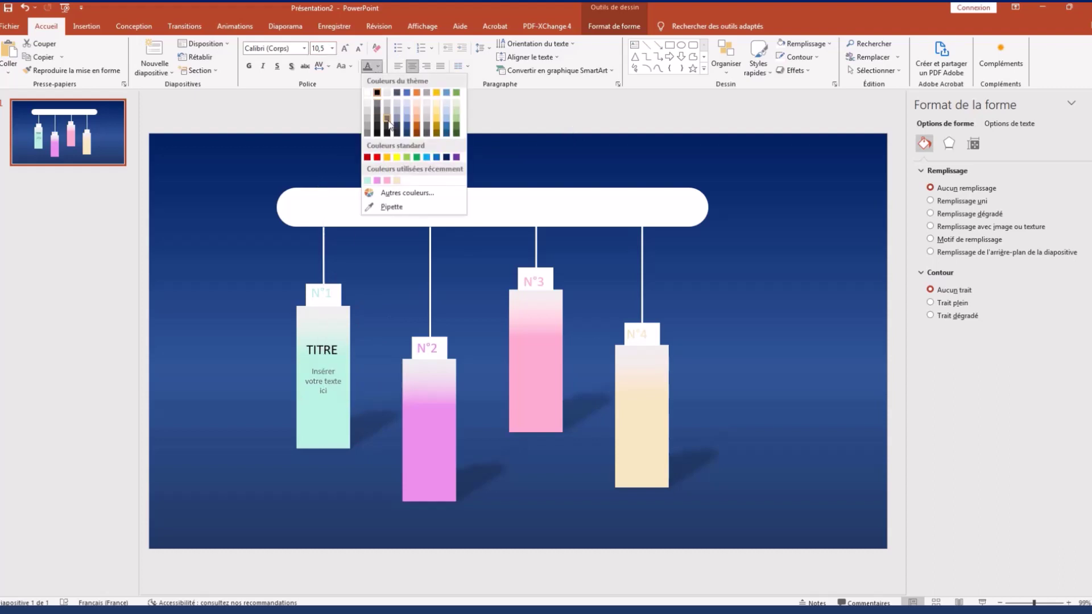
left_click(391, 127)
left_click(317, 352)
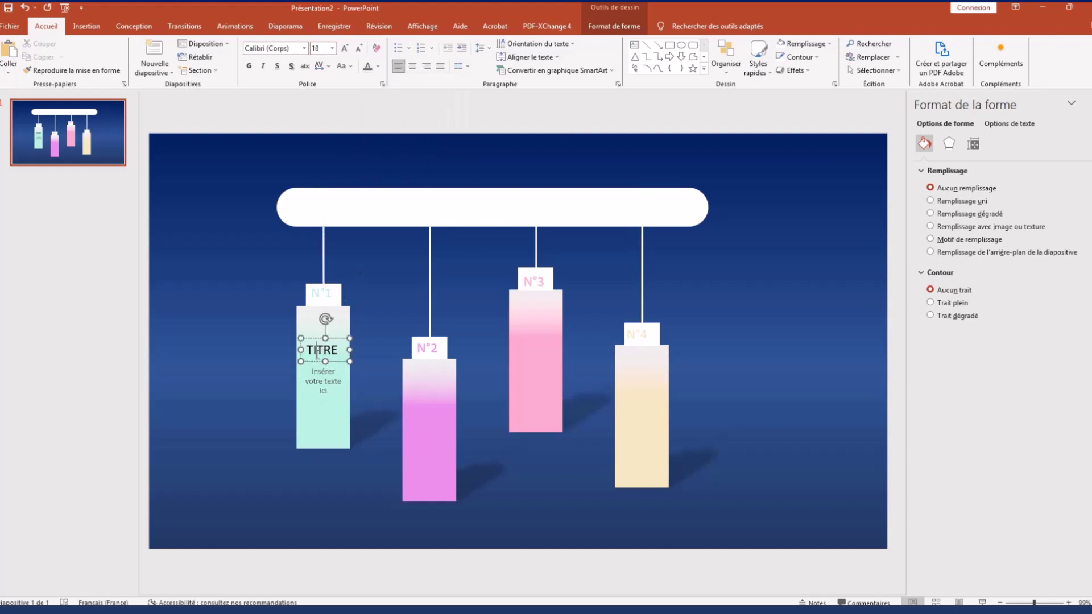
left_click(326, 374, "shift")
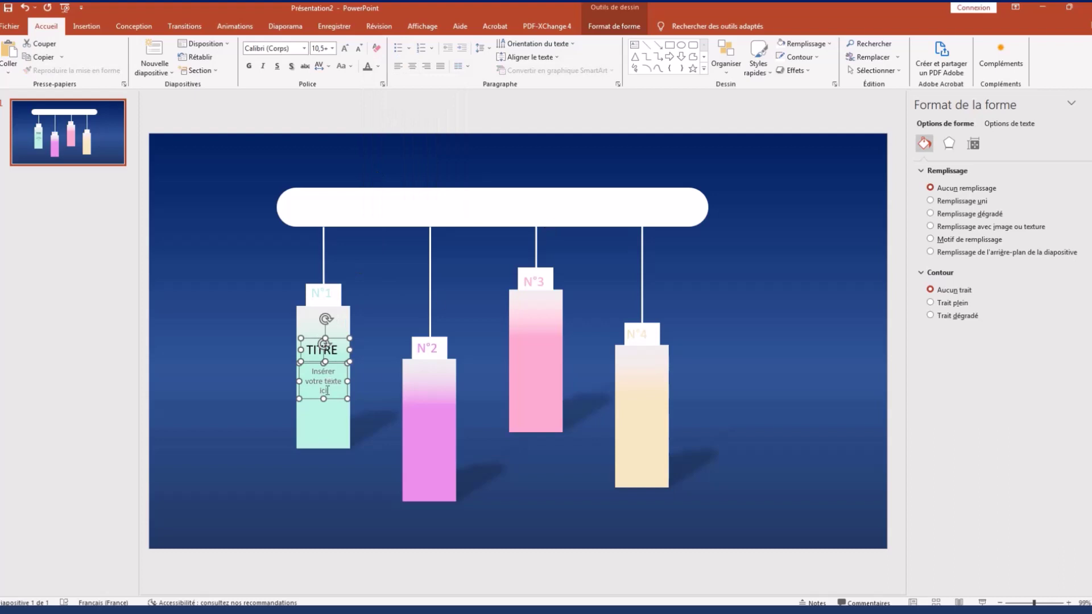
left_click(317, 414, "shift")
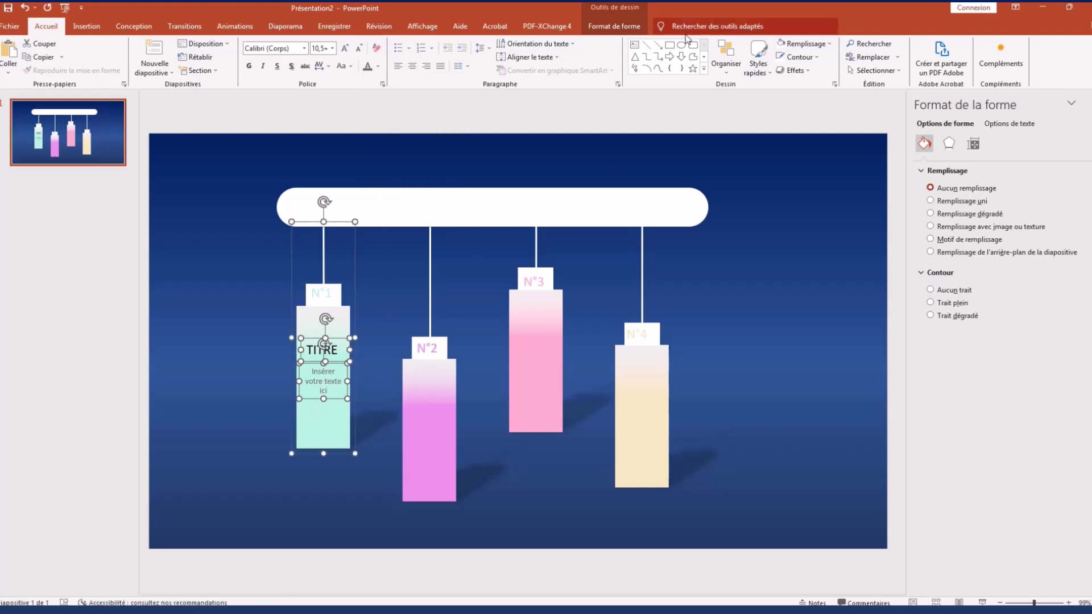
Step: Centre the TITRE and body text horizontally on the mint tag
left_click(623, 27)
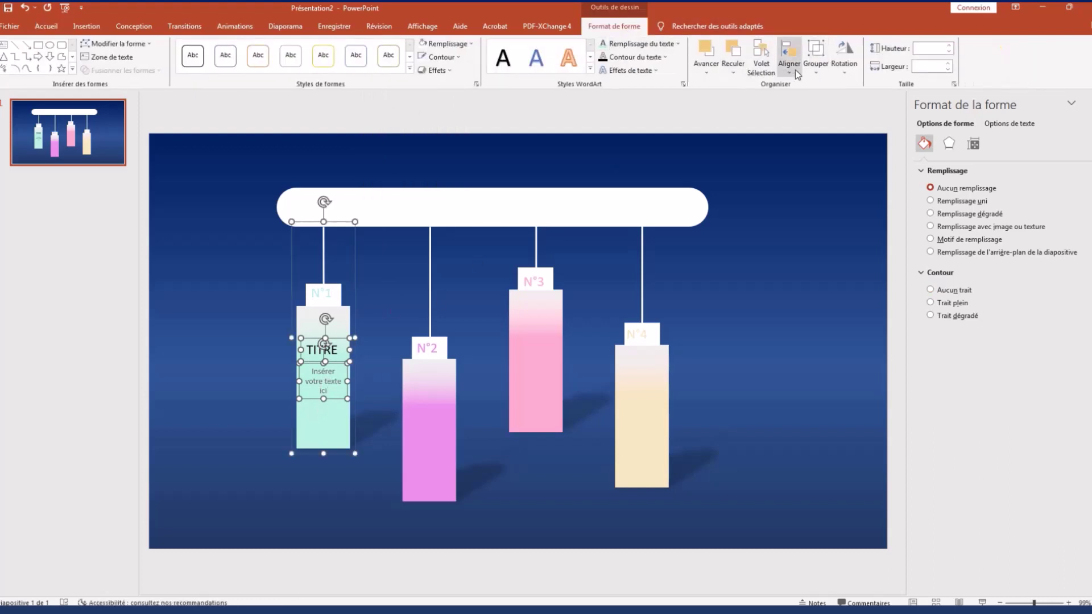
left_click(792, 69)
left_click(807, 98)
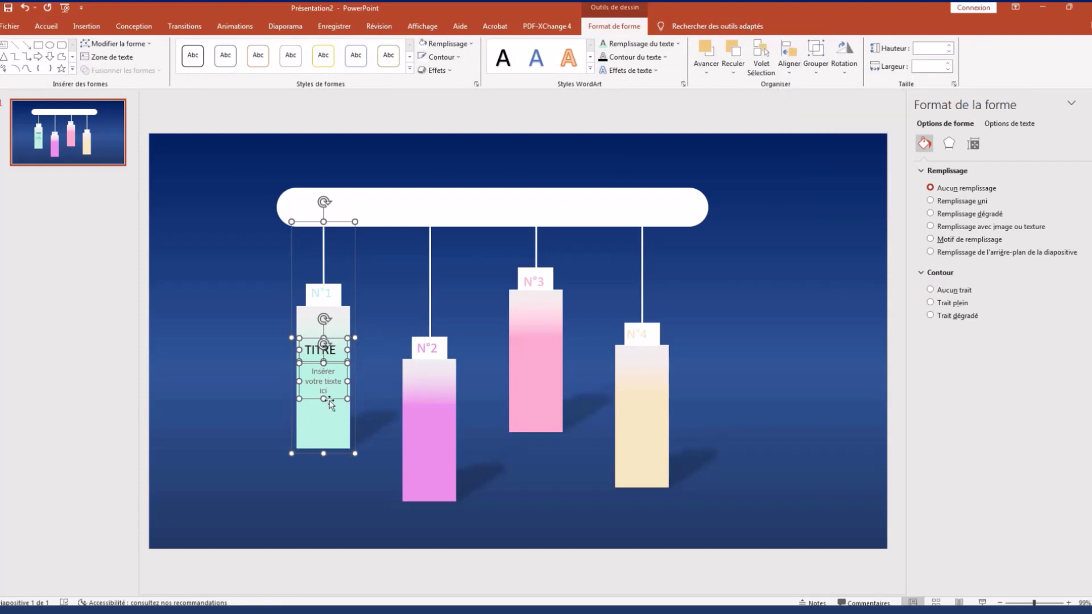
Step: Copy the TITRE and body text boxes onto each of the other tags
left_click(331, 380)
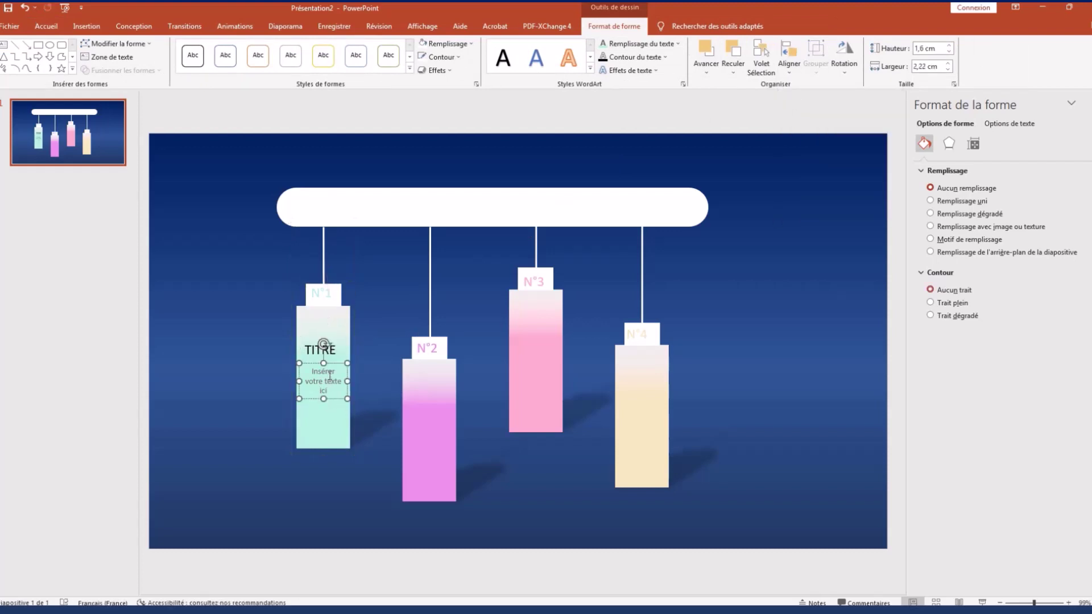
left_click(316, 348, "shift")
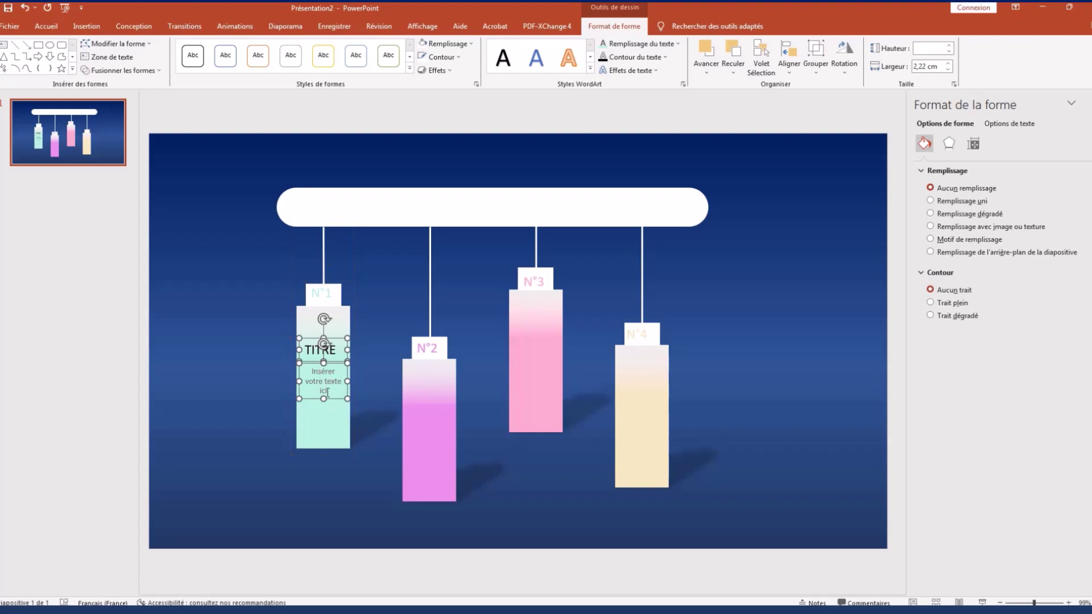
mouse_move(344, 399)
left_mouse_down()
mouse_move(438, 454)
mouse_move(545, 394)
mouse_move(650, 449)
left_mouse_up()
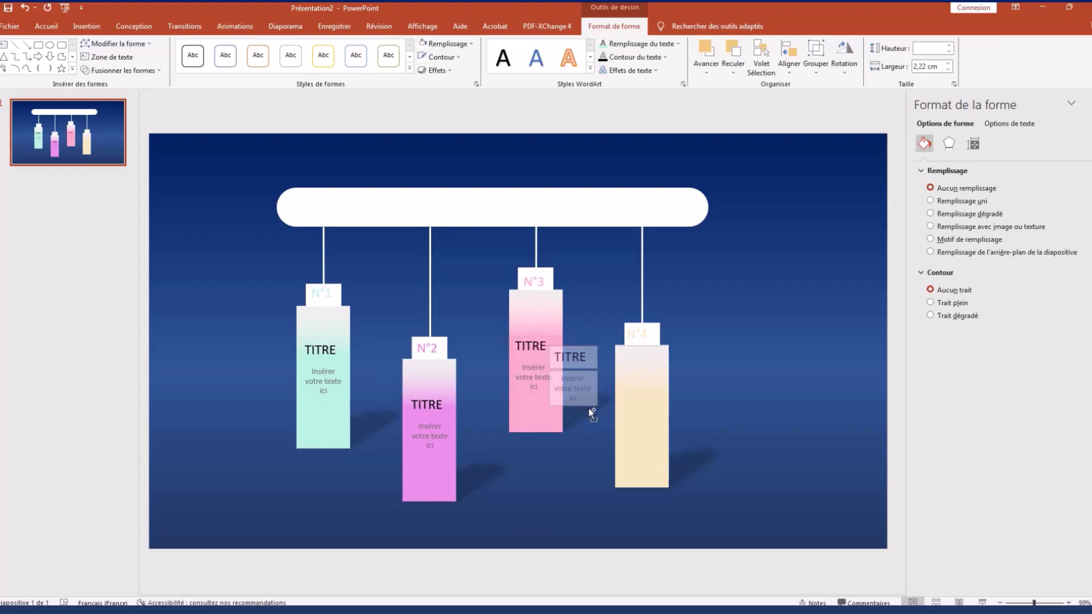
left_click(510, 462)
Step: Centre the TITRE and body text on the N°2 tag
key("Tab")
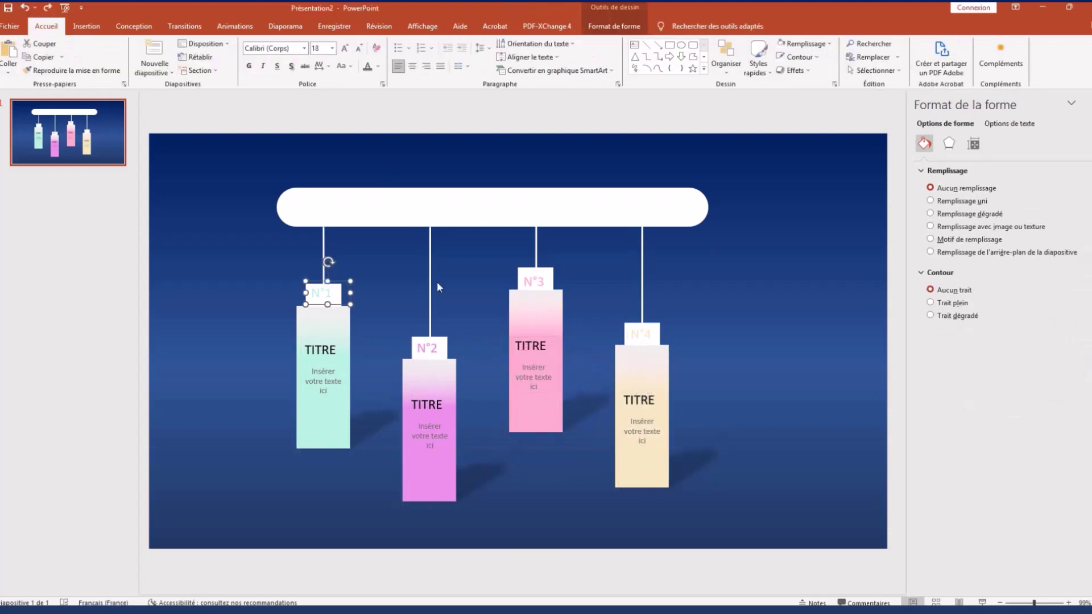
left_click(535, 349)
left_click(430, 412)
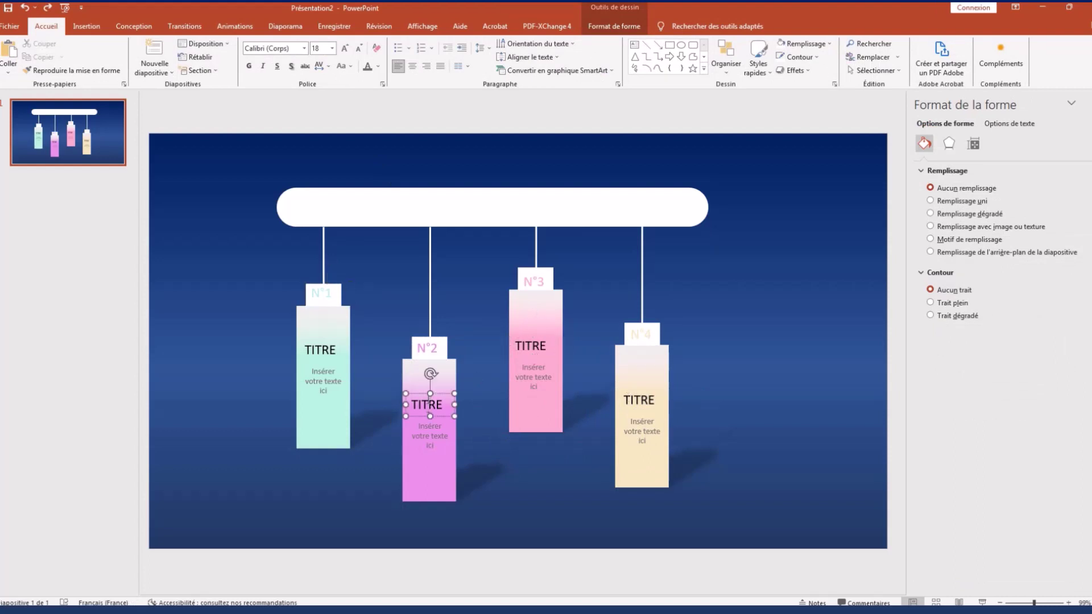
left_click(429, 435, "shift")
left_click(447, 377, "shift")
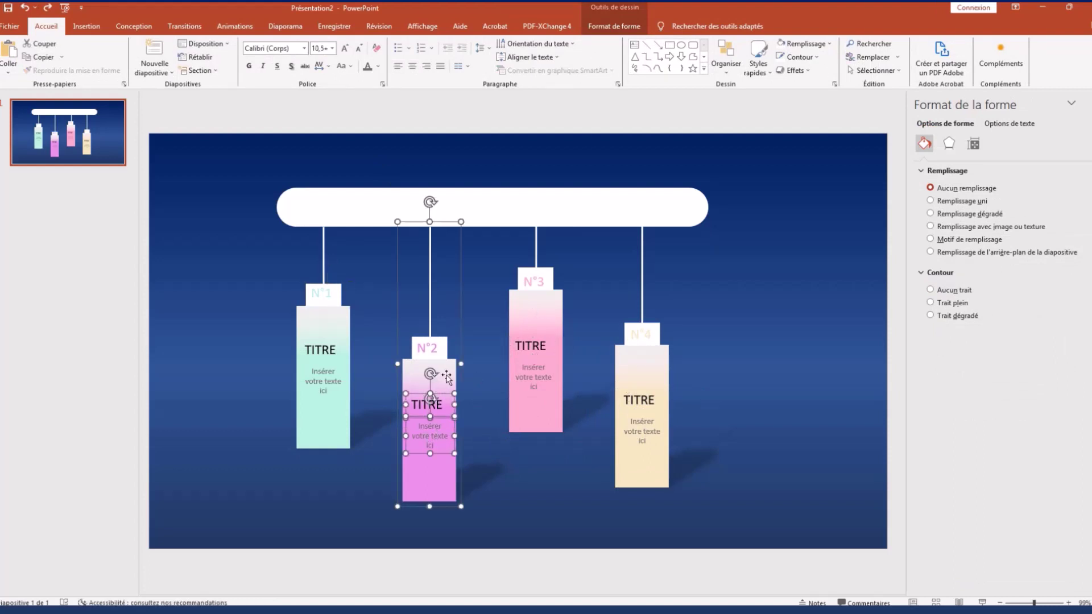
left_click(789, 63)
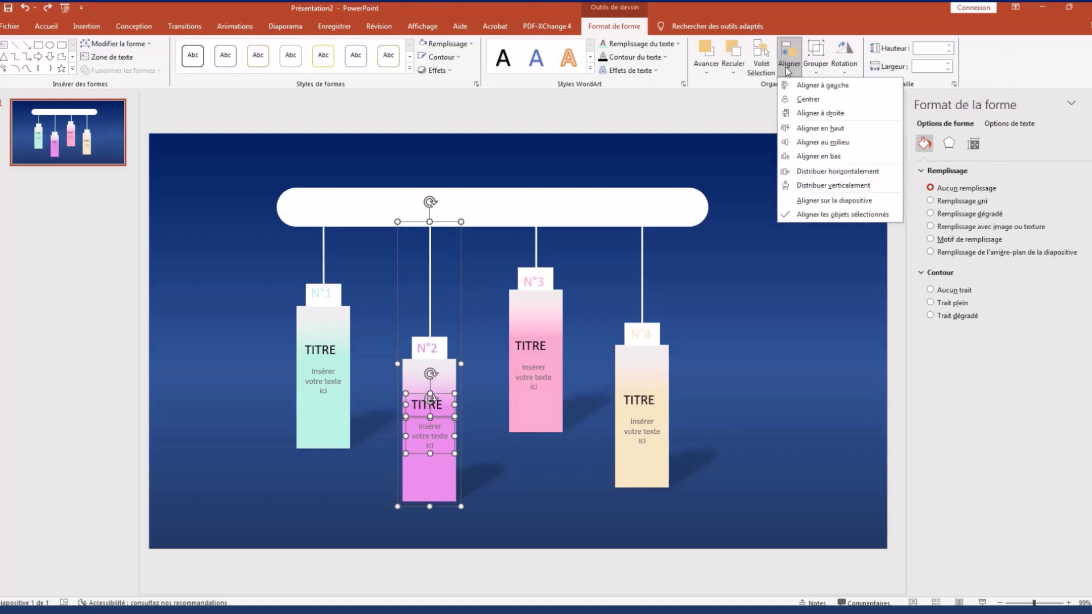
left_click(797, 98)
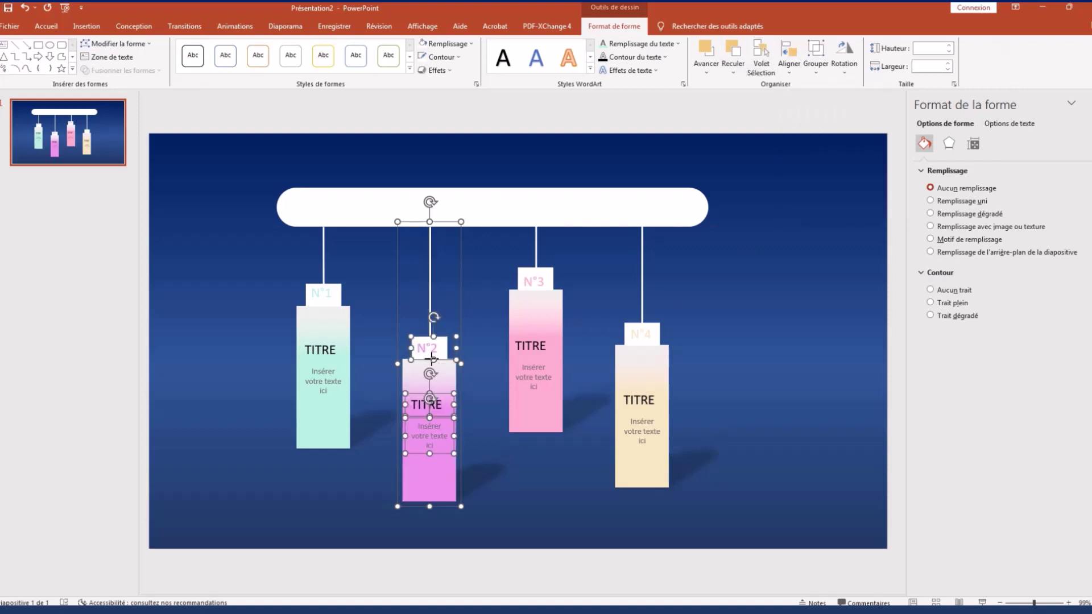
Step: Ungroup the N°2 tag and nudge it slightly into place
right_click(435, 360)
left_click(583, 472)
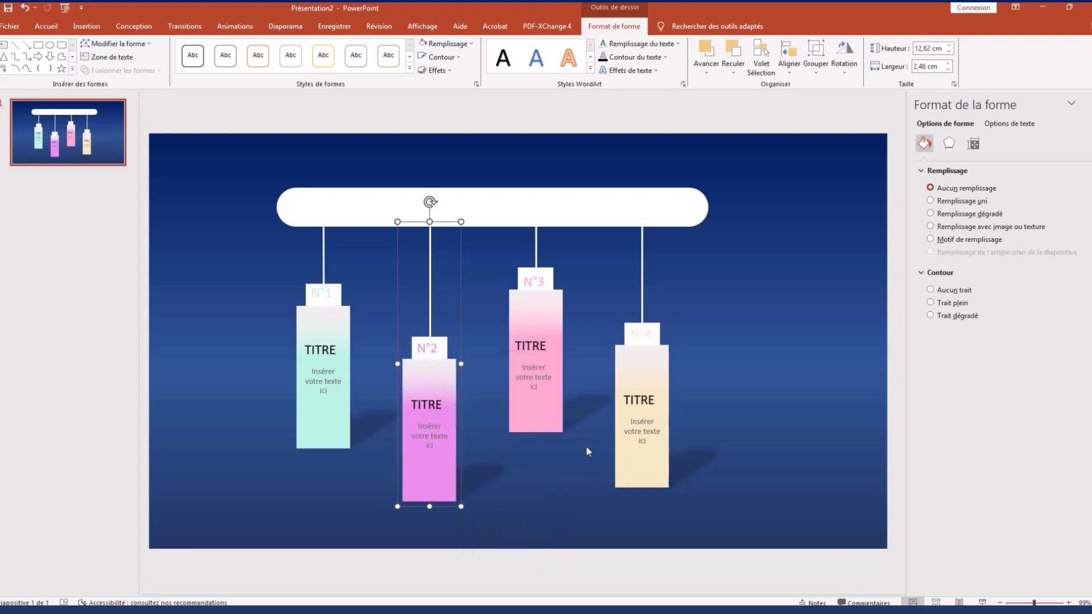
left_click(476, 486)
left_click_drag(423, 508, 428, 498)
Step: Centre the N°3 tag's texts on it and group them with the tag
left_click(541, 383)
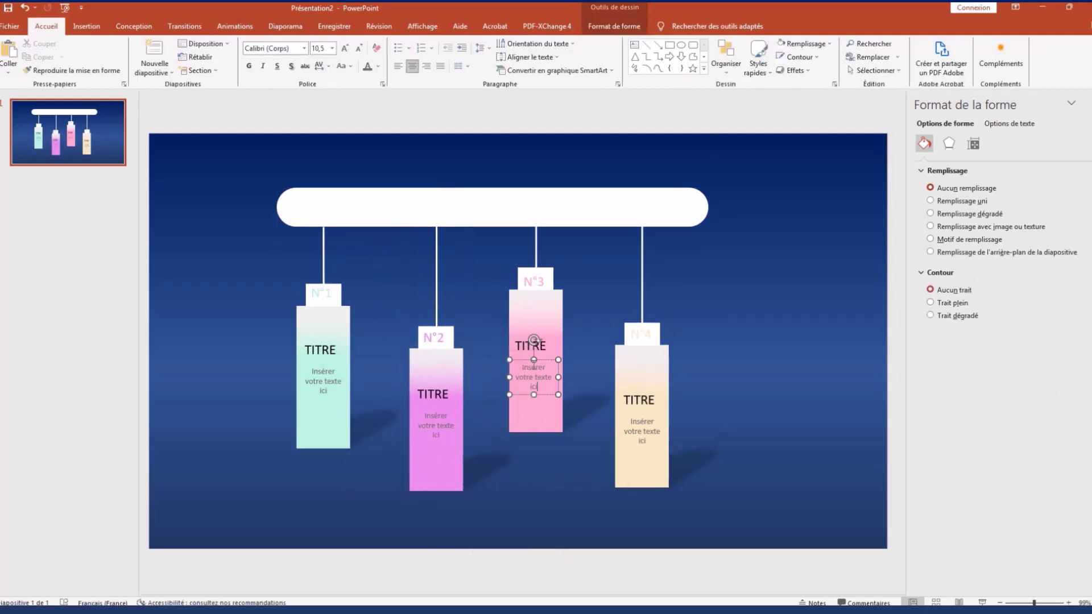
left_click(519, 345, "shift")
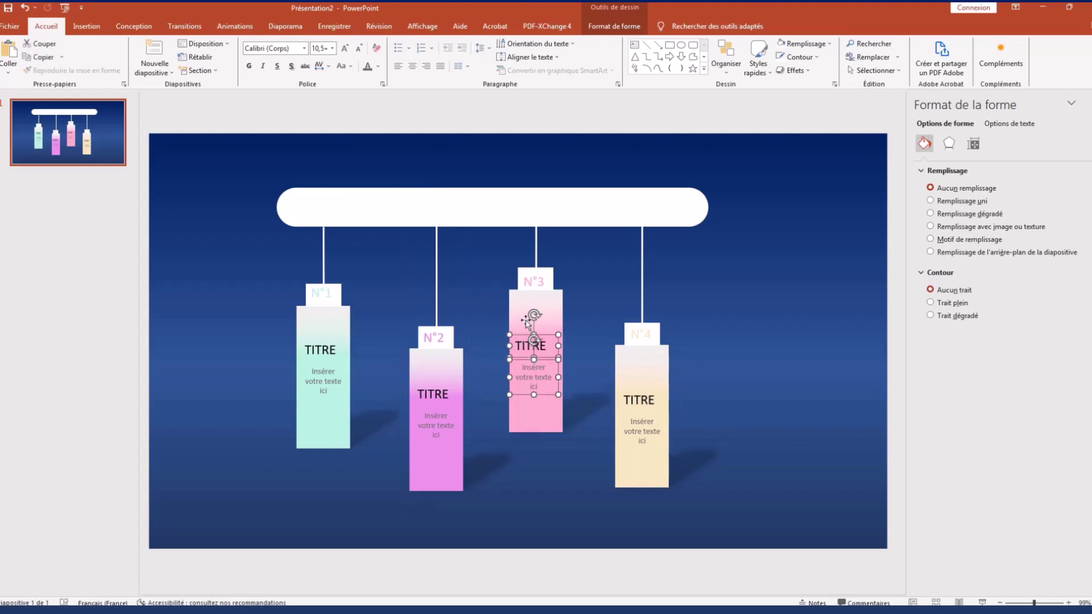
left_click(527, 322, "shift")
left_click(614, 27)
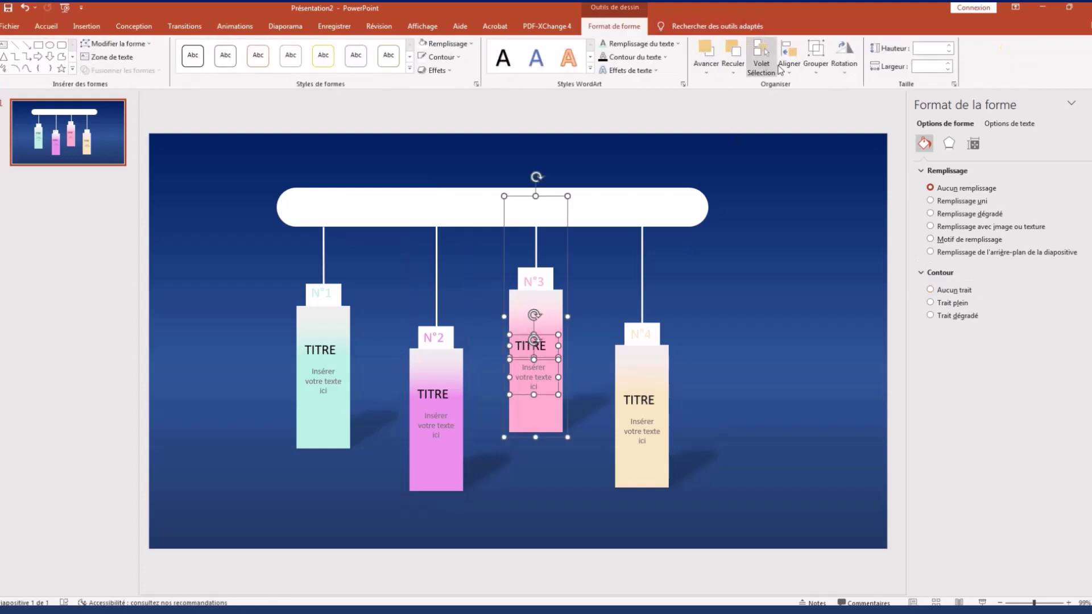
left_click(789, 59)
left_click(799, 104)
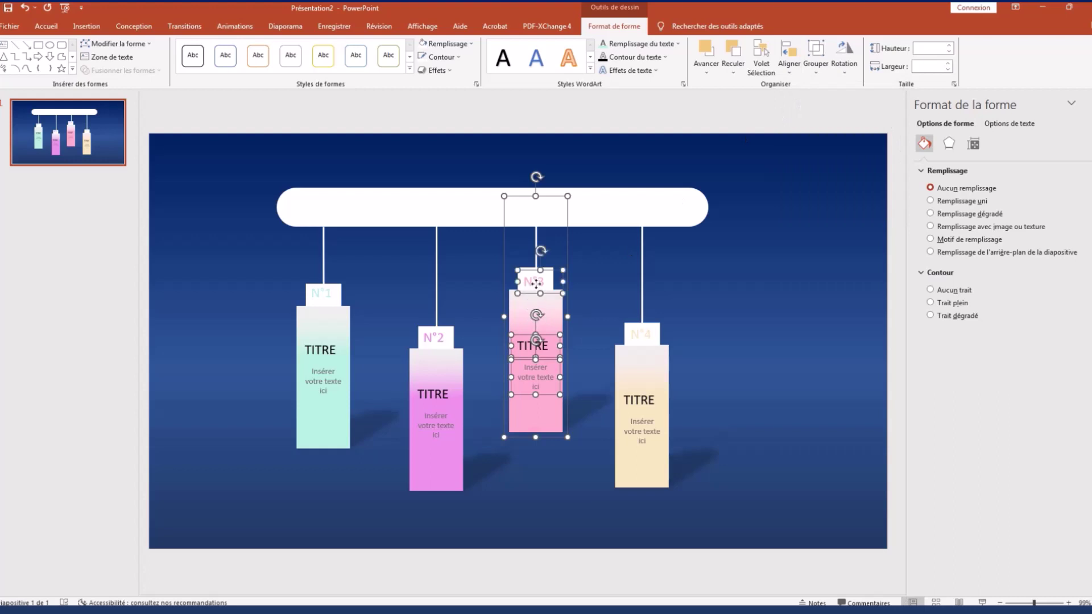
left_click(816, 64)
left_click(834, 91)
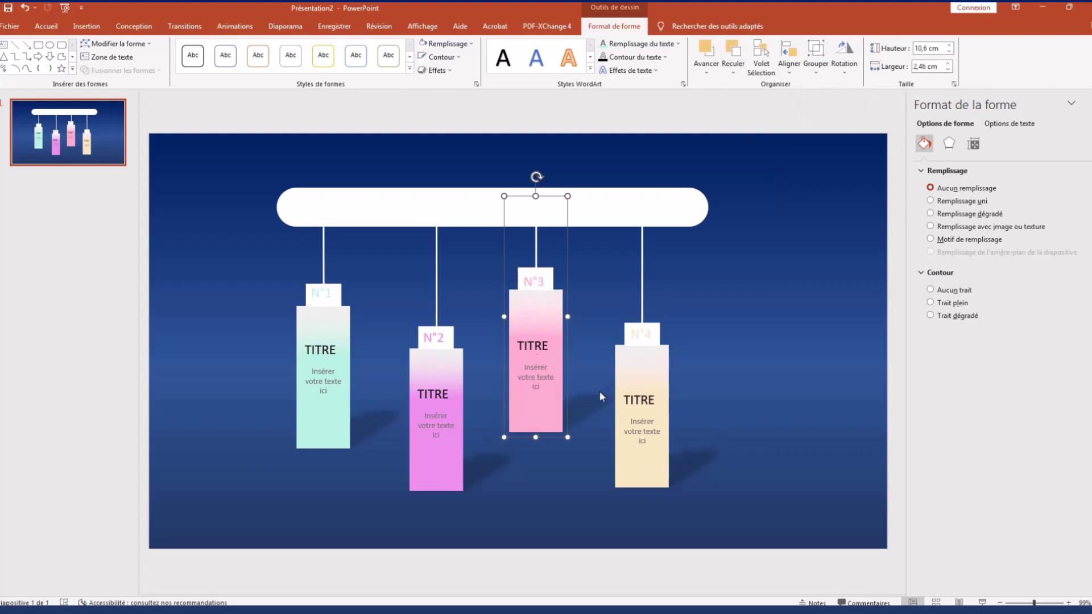
Step: Centre and group the N°4 tag's texts with it, then move it left over N°3
left_click(639, 426)
left_click(635, 401, "shift")
left_click(631, 376, "shift")
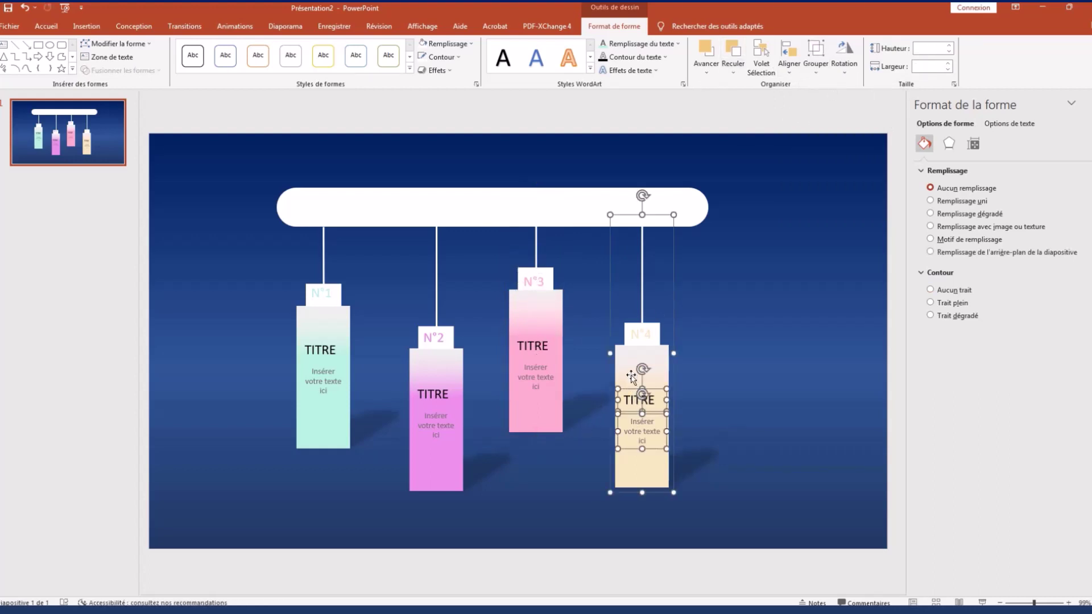
left_click(793, 70)
left_click(808, 101)
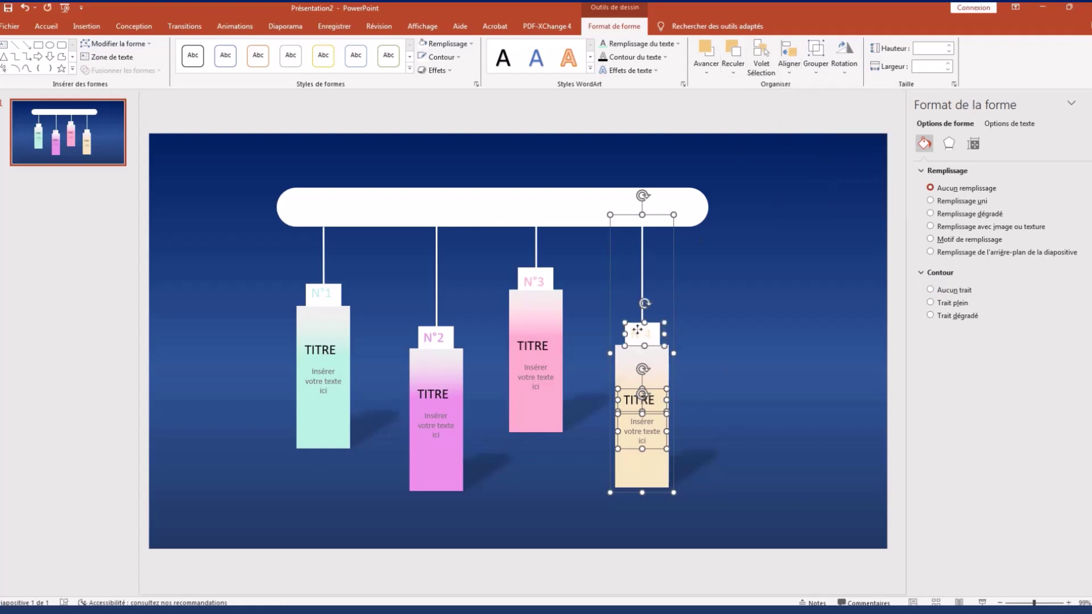
left_click(817, 63)
left_click(833, 91)
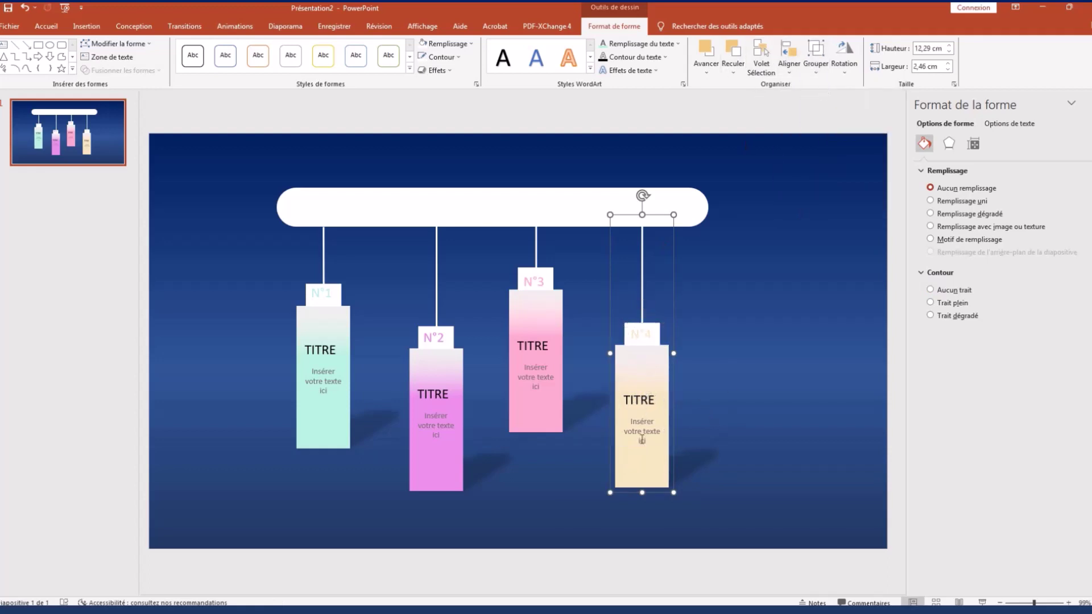
left_click_drag(673, 378, 561, 376)
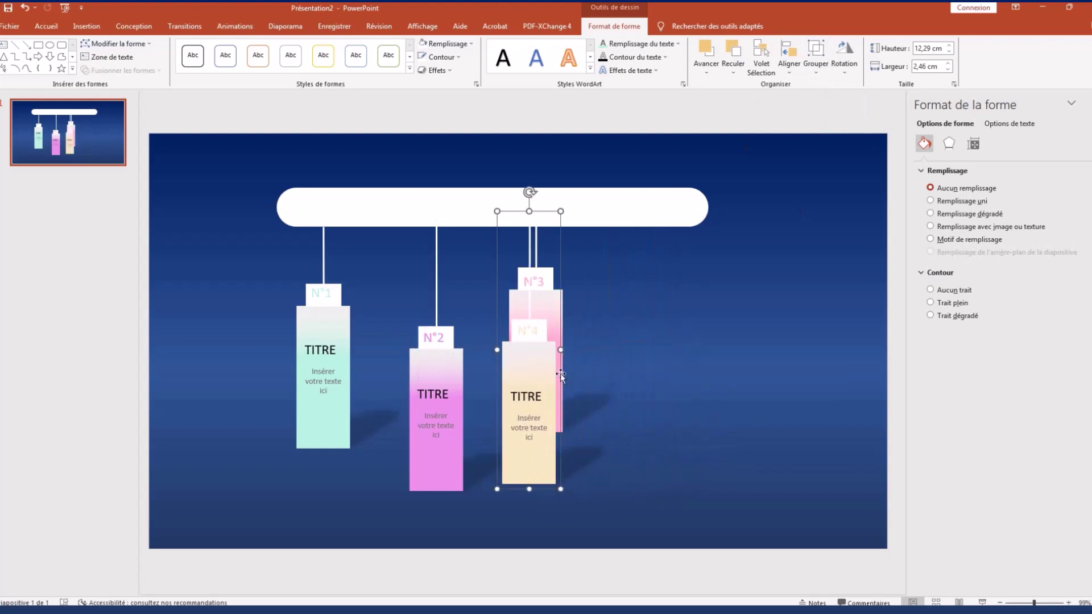
Step: Swap positions so N°4 sits between N°2 and N°3, which moves far right
left_click_drag(543, 493, 514, 491)
mouse_move(562, 438)
left_mouse_down()
mouse_move(668, 458)
mouse_move(670, 484)
left_mouse_up()
left_click_drag(489, 460, 552, 420)
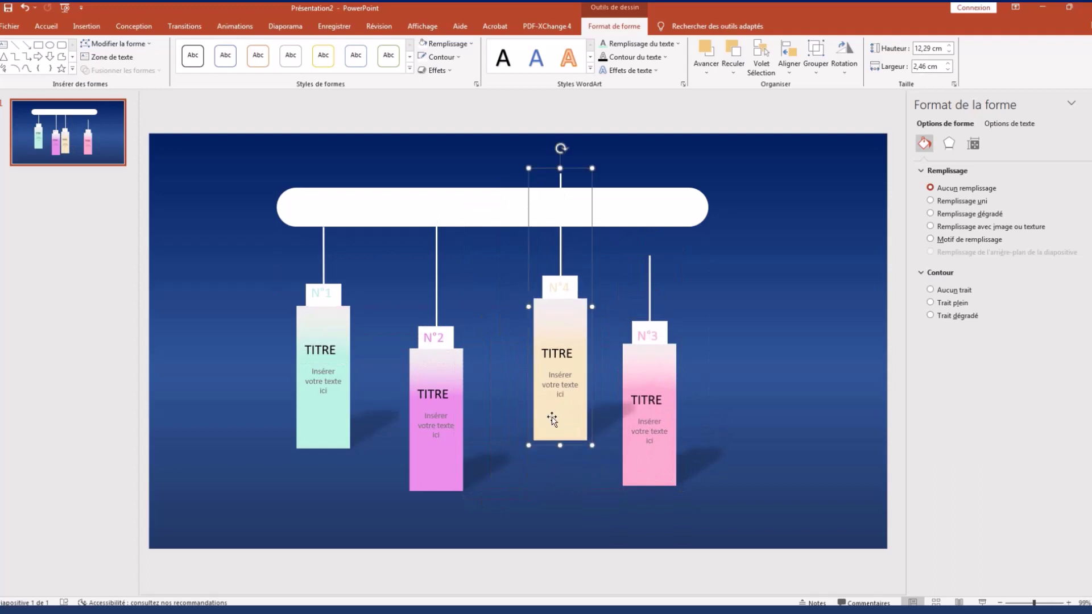
Step: Adjust the N°4 and N°3 strings so both end exactly at the white bar
left_click(560, 173)
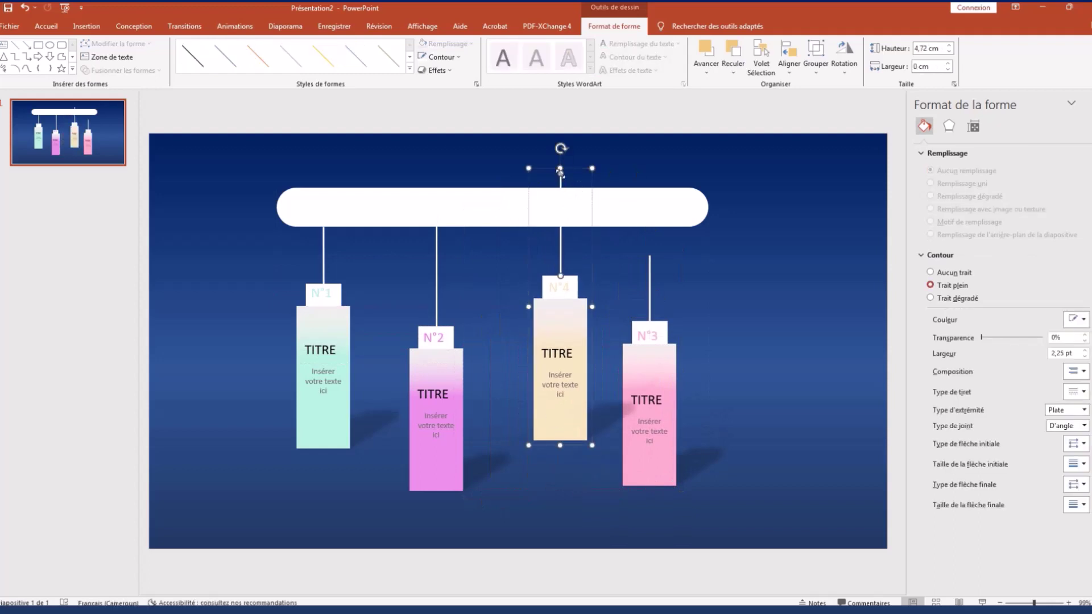
left_click_drag(555, 232, 560, 226)
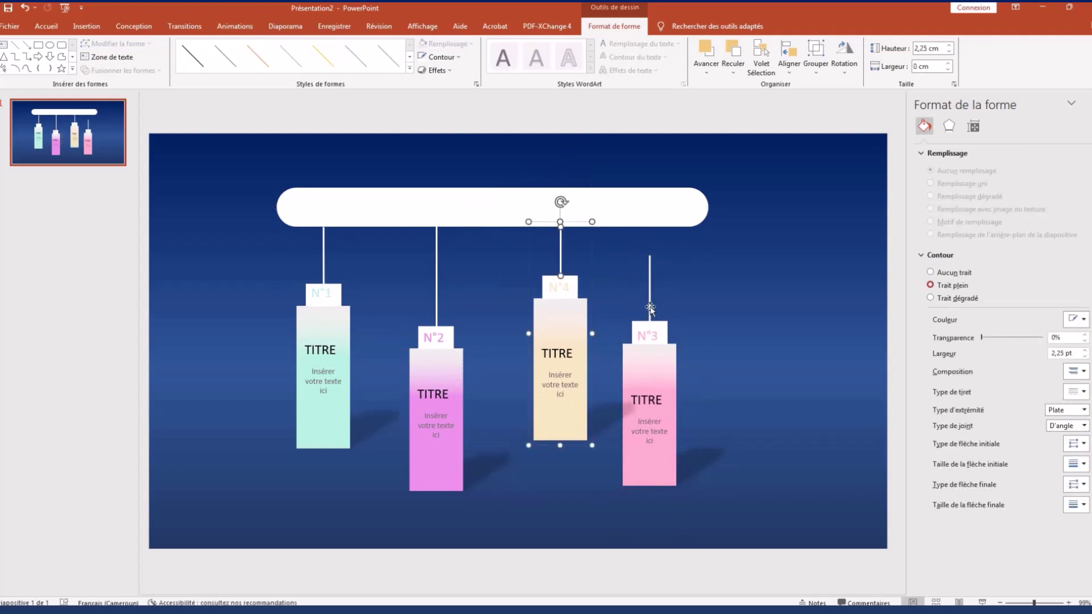
left_click(650, 308)
left_click(649, 261)
left_click_drag(650, 250, 649, 226)
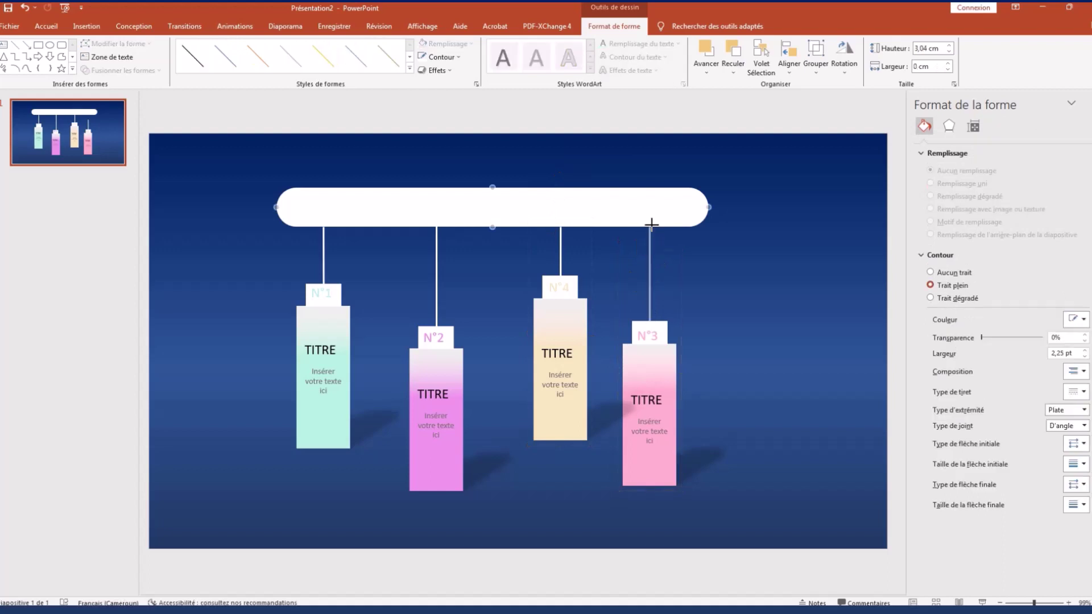
key("Escape")
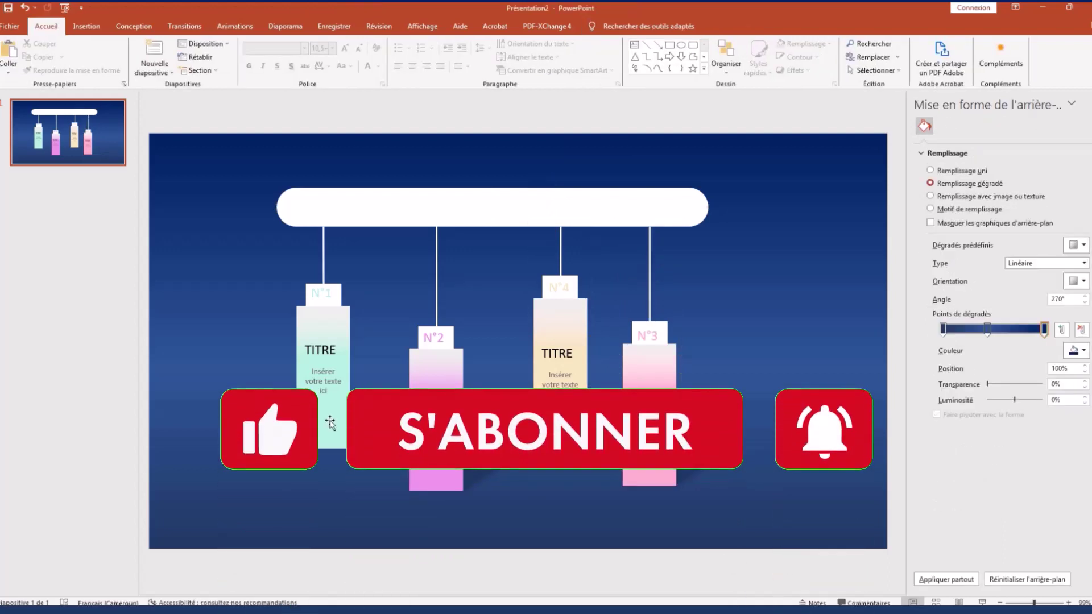
Step: Distribute the four tag strings horizontally so they are evenly spaced
left_click(323, 256)
left_click(436, 256, "shift")
left_click(561, 250, "shift")
left_click(649, 267, "shift")
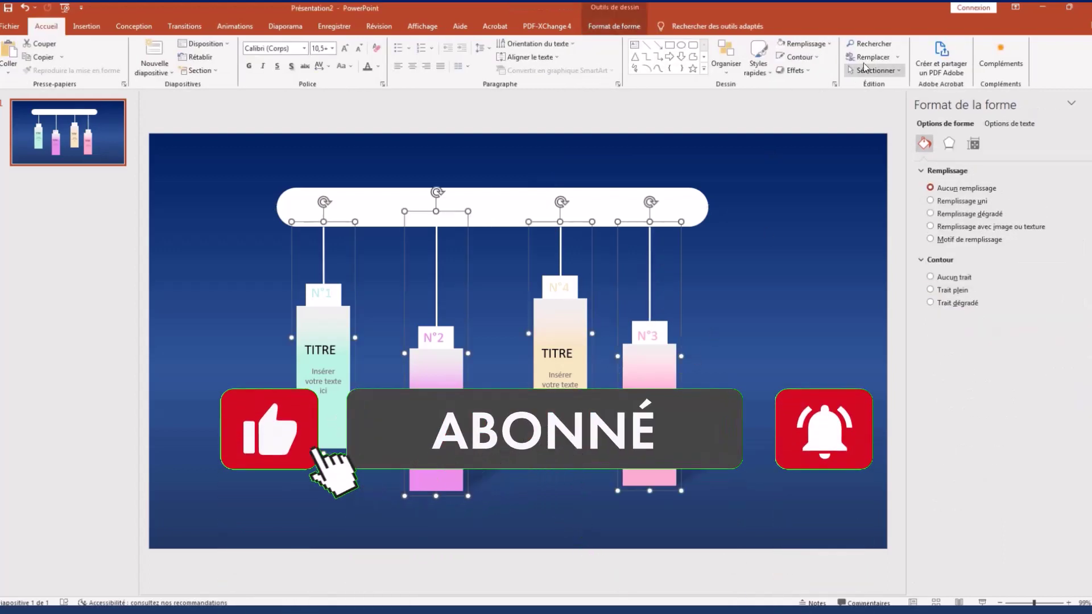
left_click(614, 26)
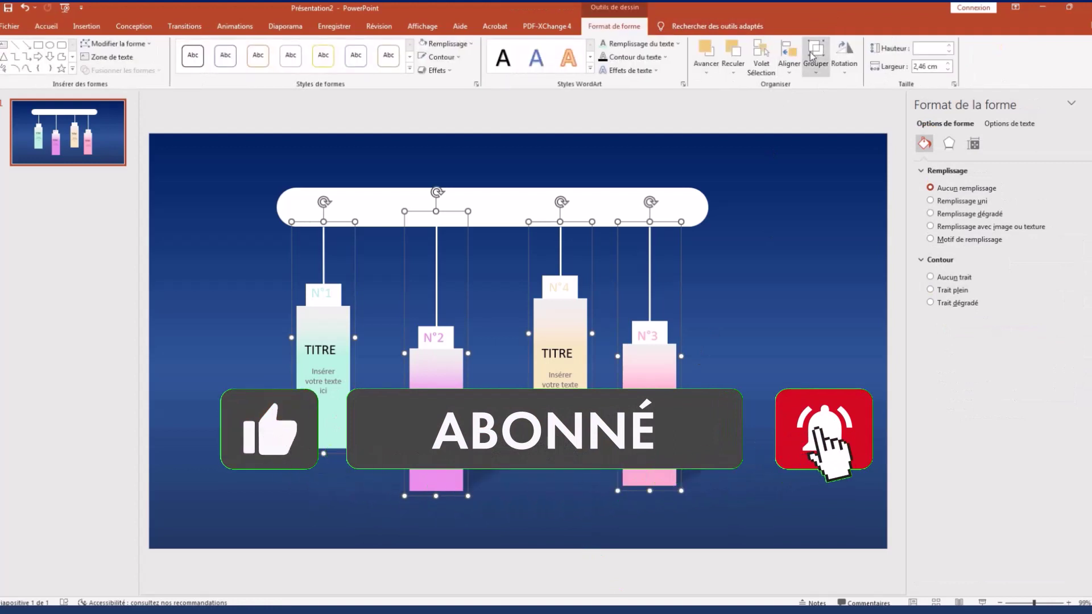
left_click(789, 63)
left_click(817, 171)
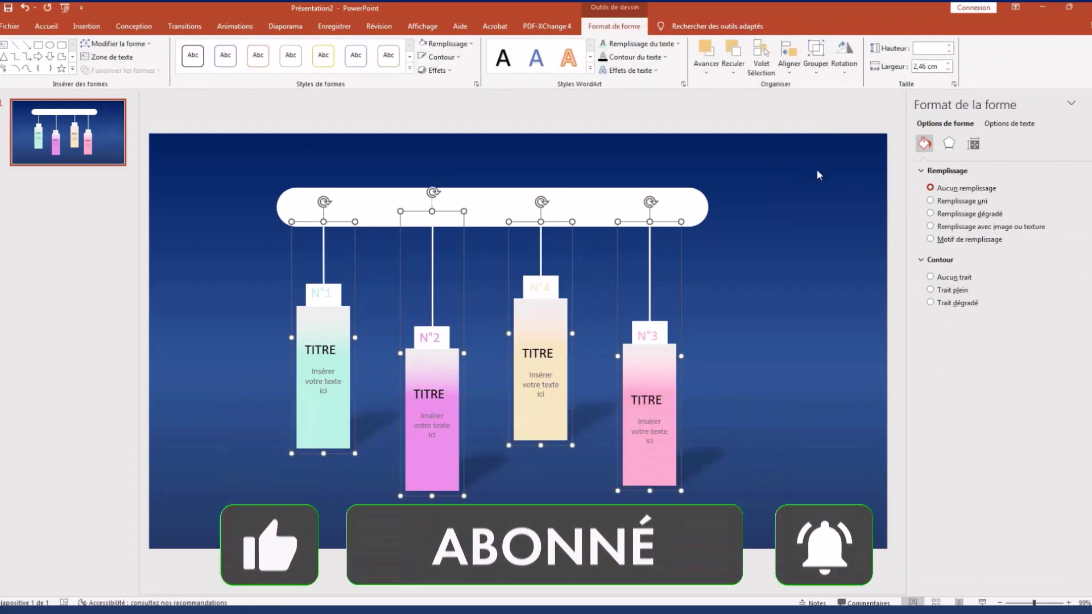
left_click(710, 407)
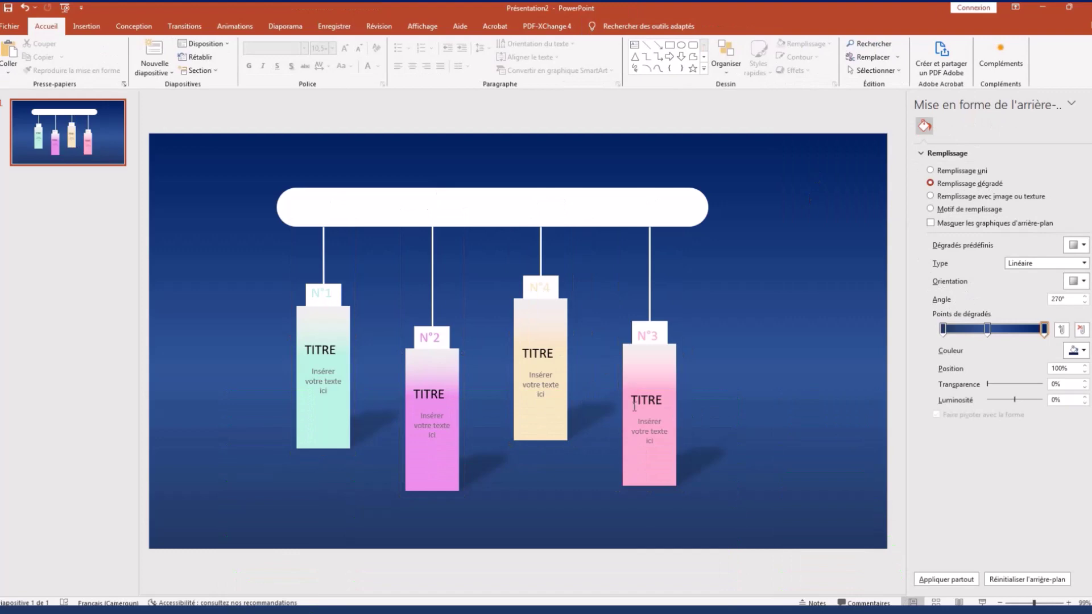
Step: Insert the graphique-line-up picture from this computer and shrink it onto the N°1 tag
left_click(78, 26)
left_click(94, 54)
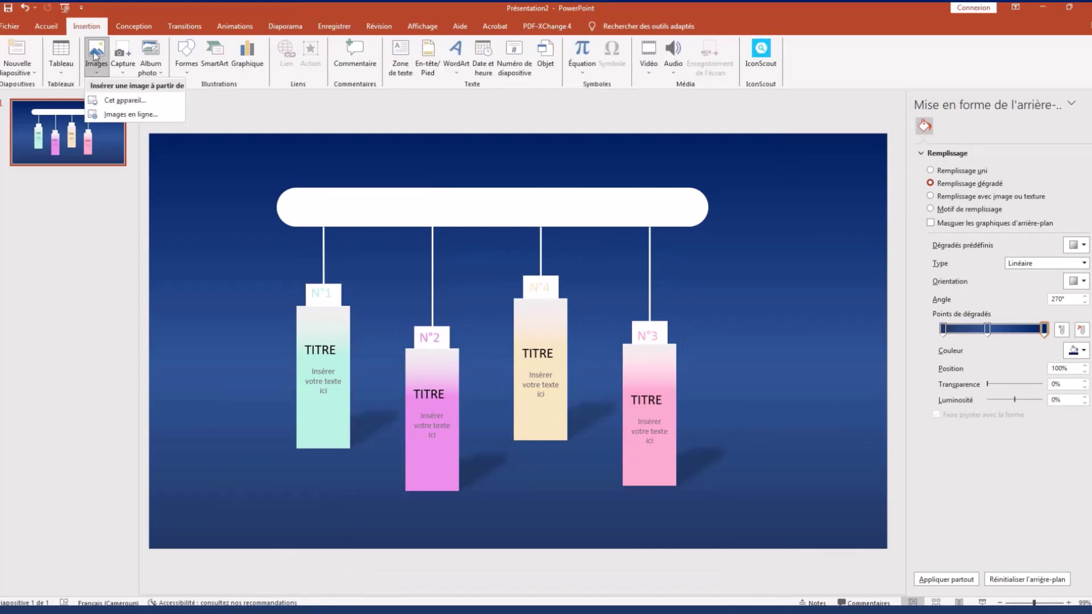
left_click(114, 102)
left_click(154, 136)
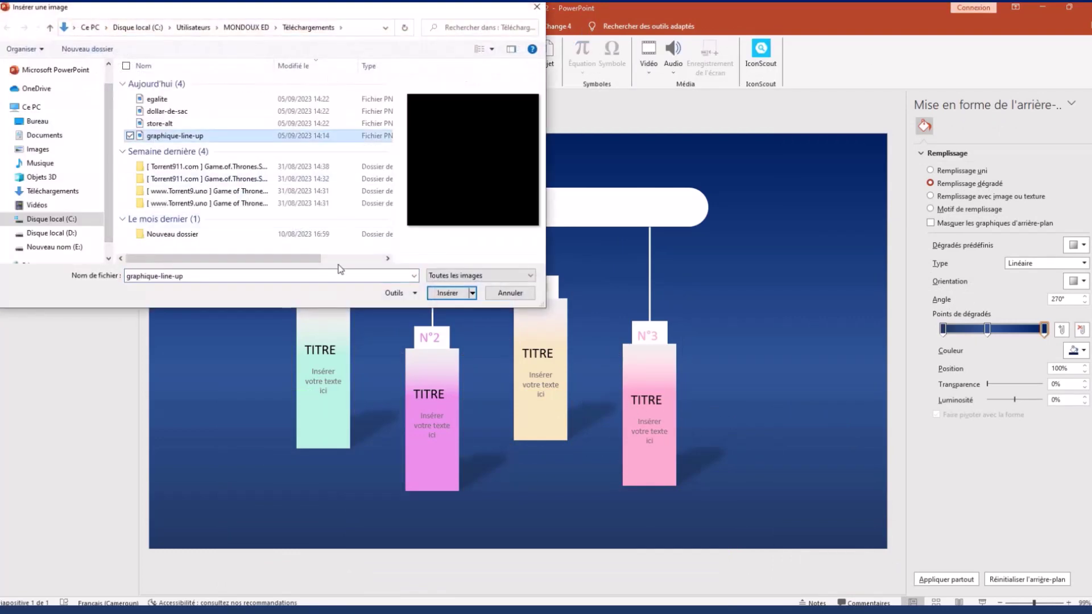
left_click(446, 293)
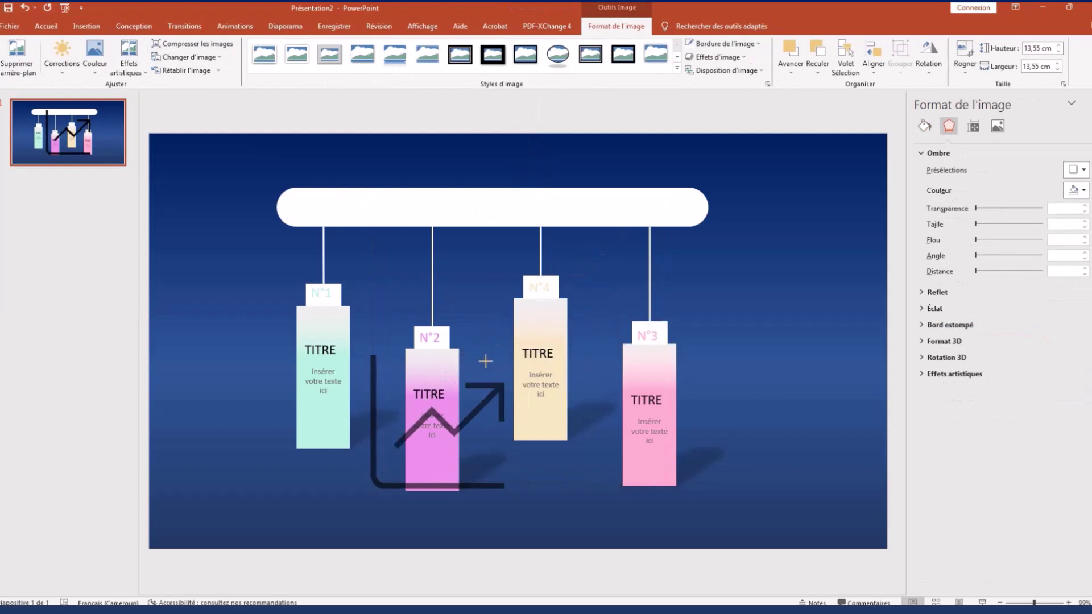
mouse_move(666, 194)
left_mouse_down()
mouse_move(405, 452)
mouse_move(338, 324)
left_mouse_up()
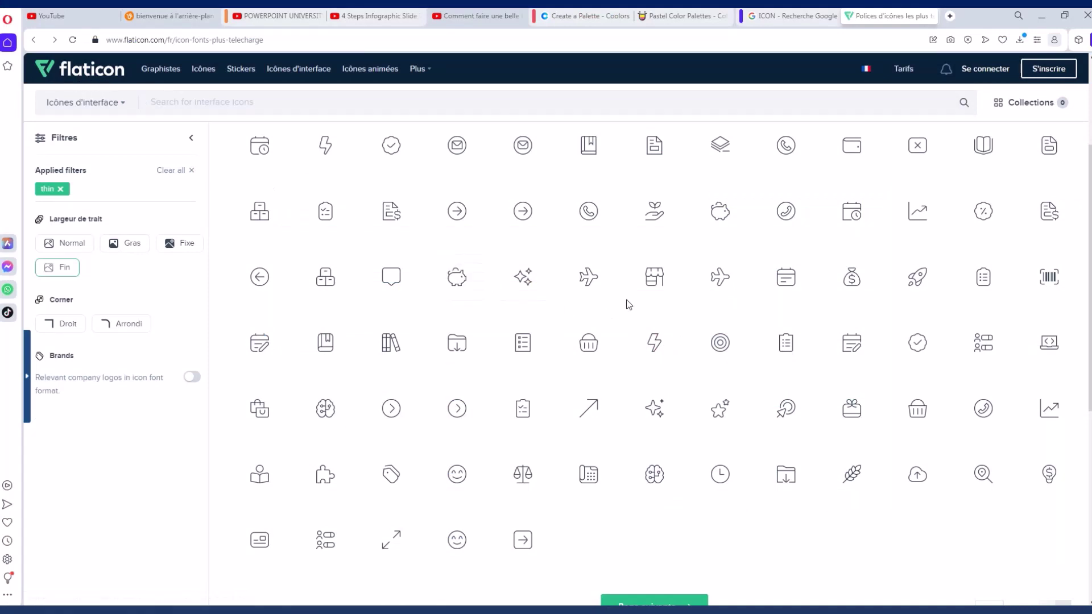
Step: Download the shop and dollar-bag icons as PNG, skipping the books icon
left_click(651, 278)
left_click(711, 194)
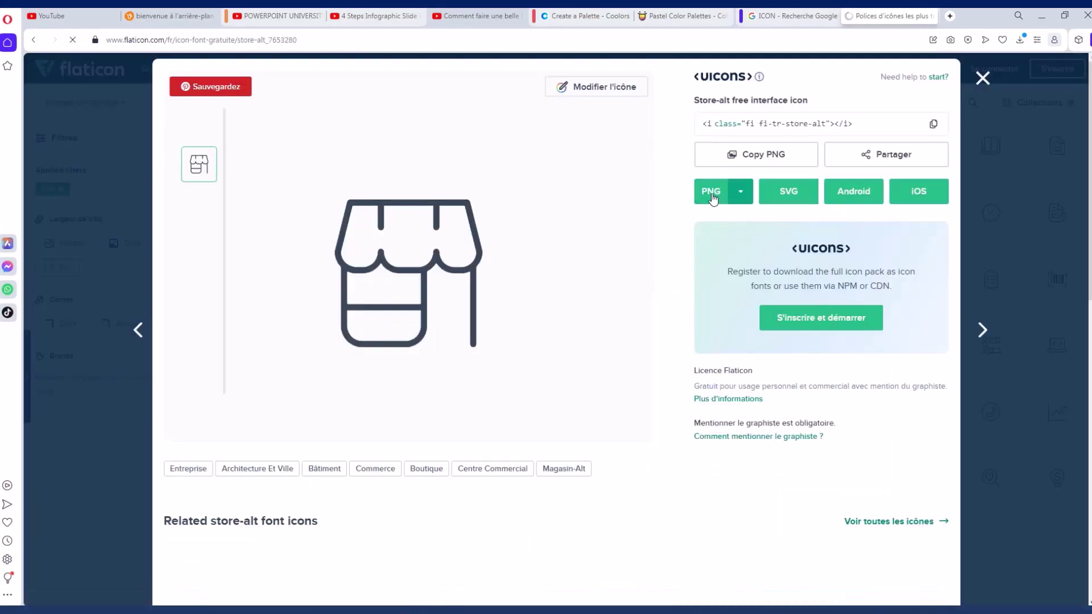
left_click(981, 170)
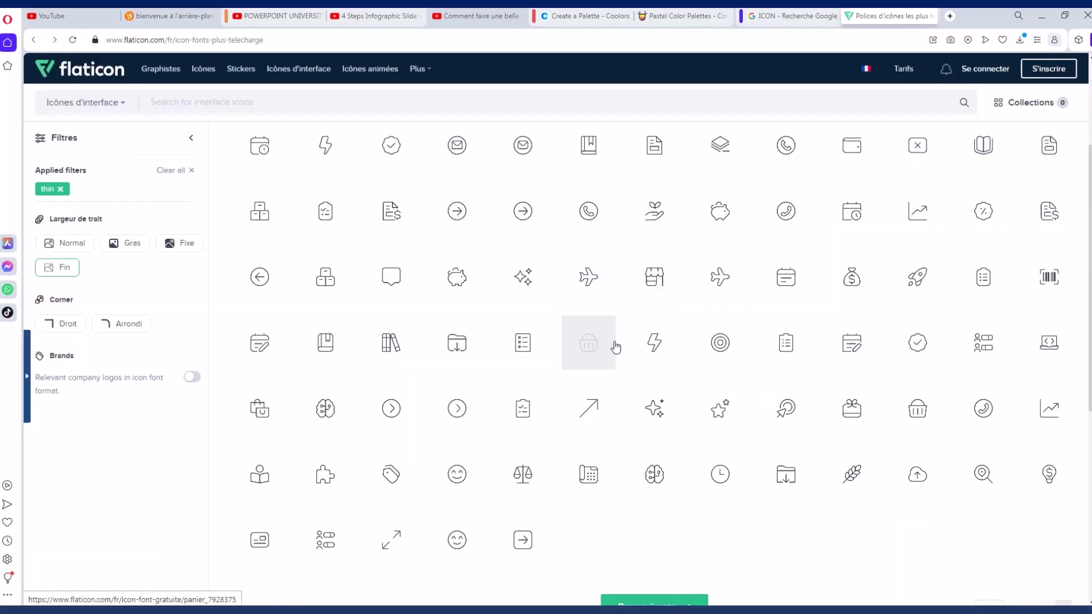
left_click(387, 345)
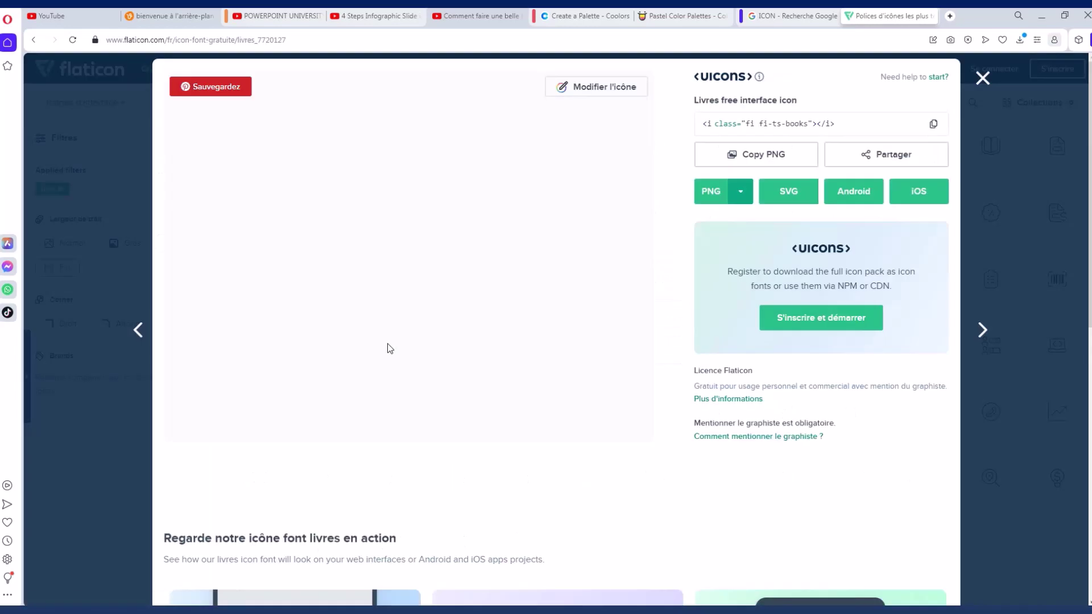
left_click(983, 78)
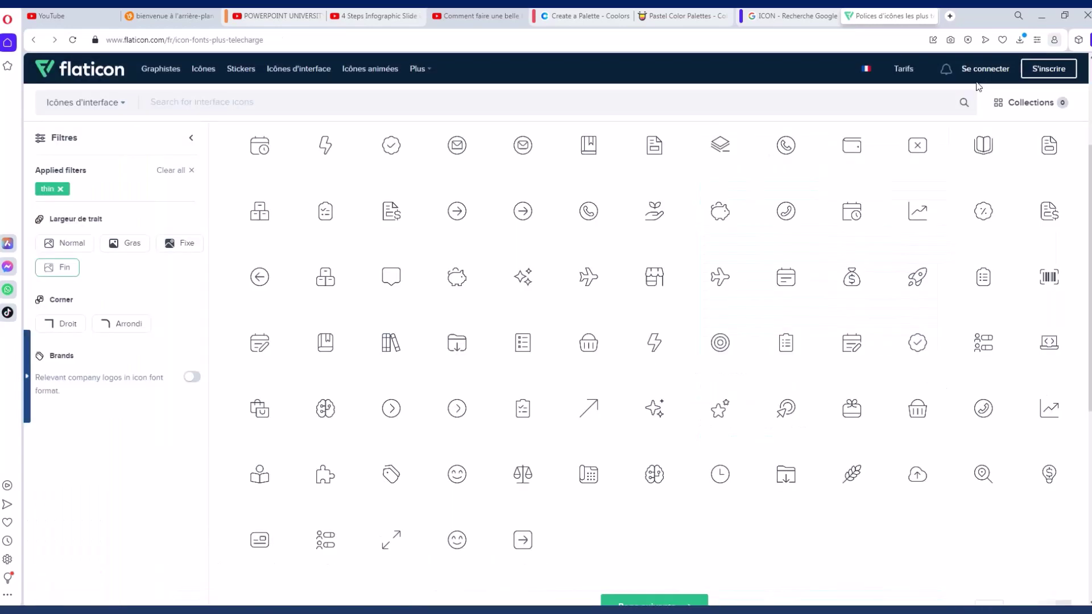
left_click(869, 275)
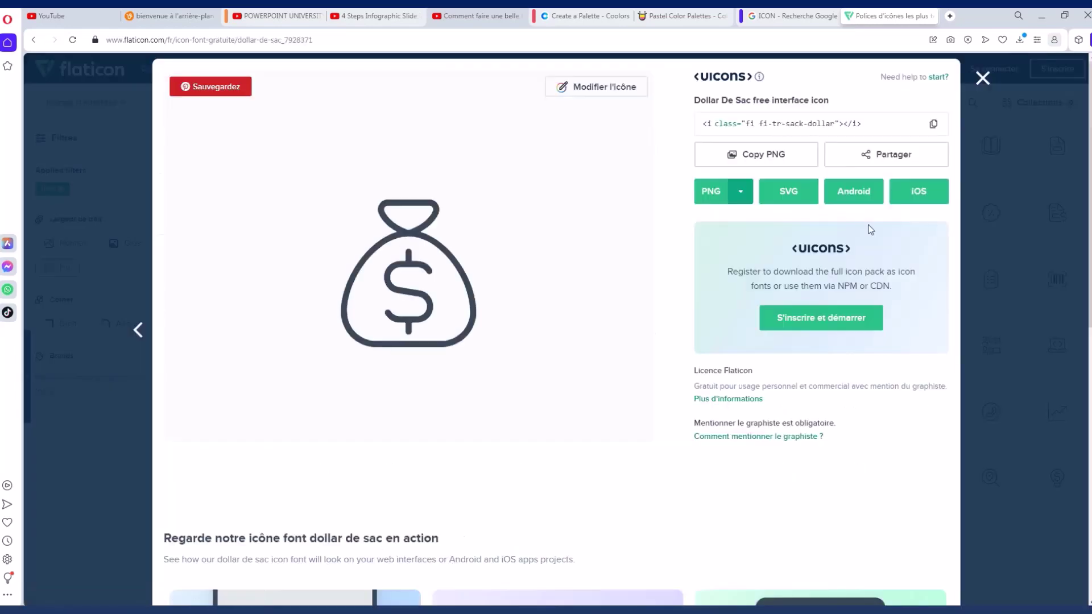
left_click(714, 192)
left_click(1009, 176)
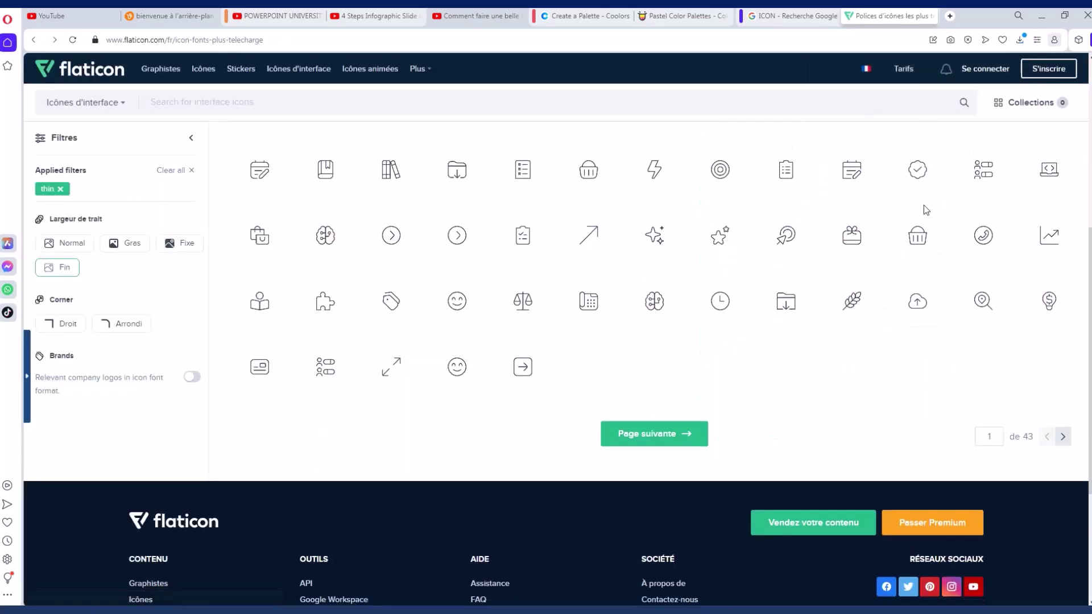
Step: Download the balance-scale Égalité icon as egalite.png and close its details
left_click(526, 303)
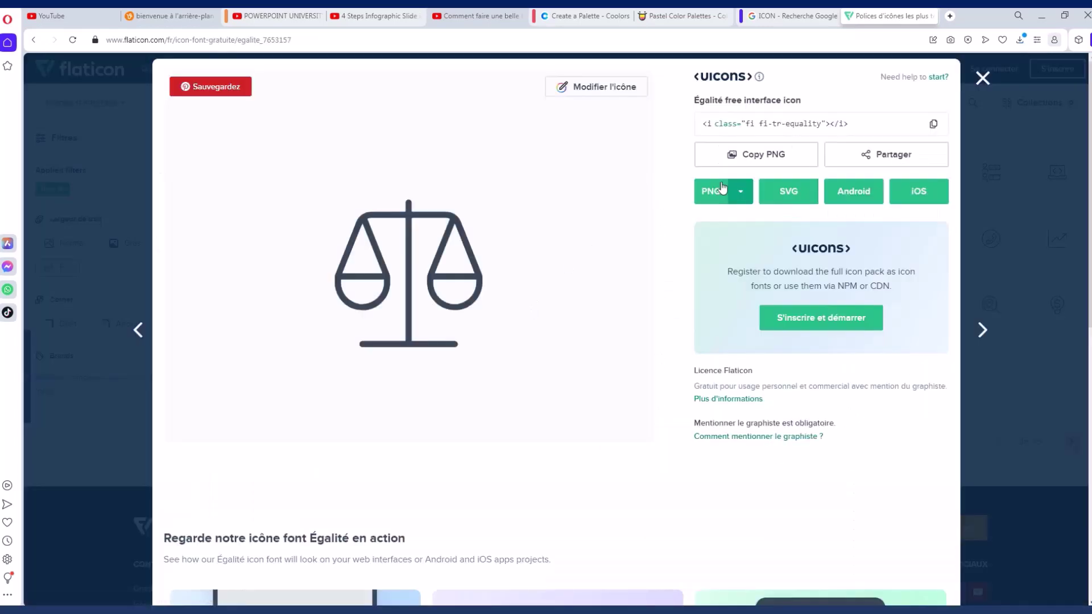
left_click(720, 190)
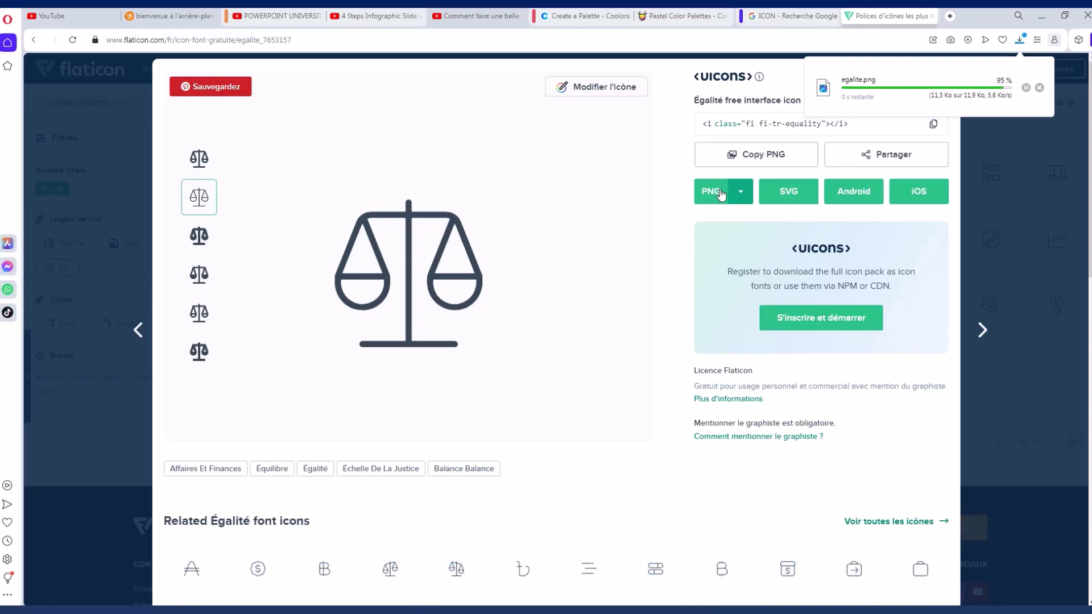
left_click(992, 179)
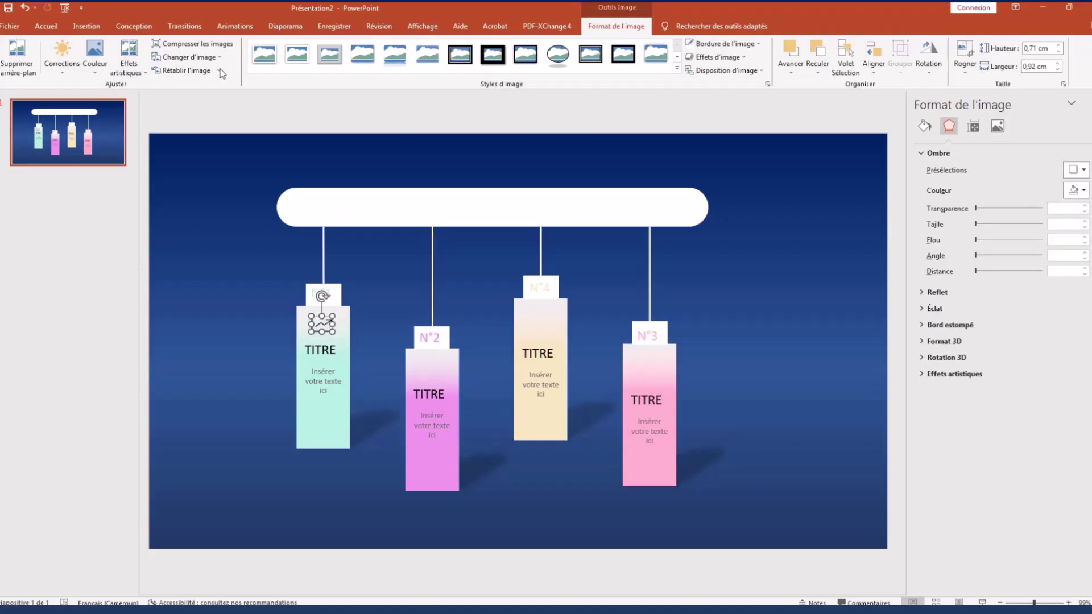
Step: Insert the store-alt icon from this computer and shrink it onto the N°2 tag
left_click(85, 26)
left_click(95, 57)
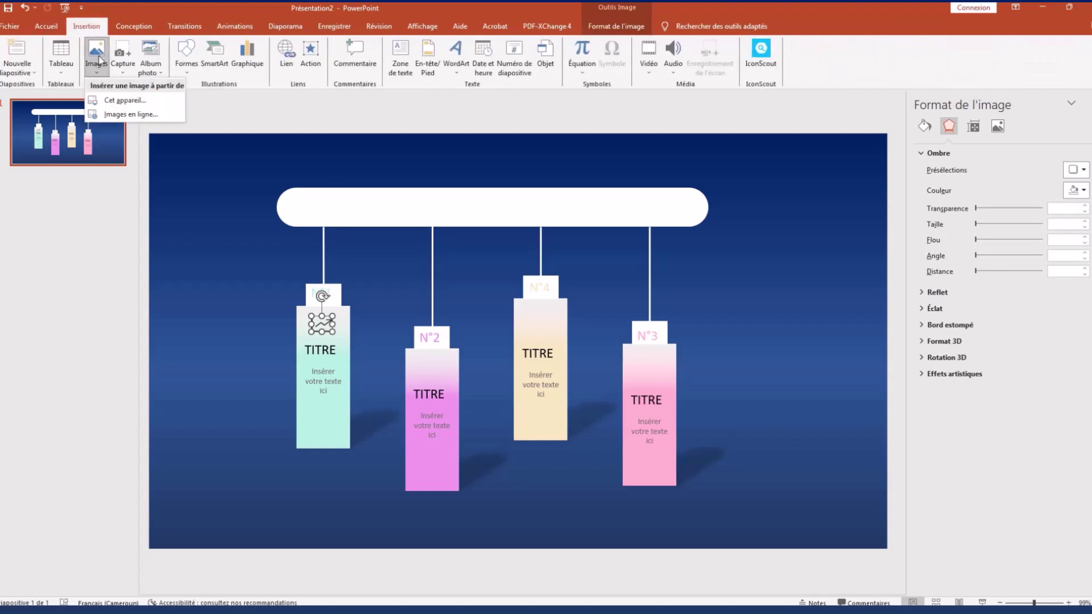
left_click(114, 100)
left_click(159, 124)
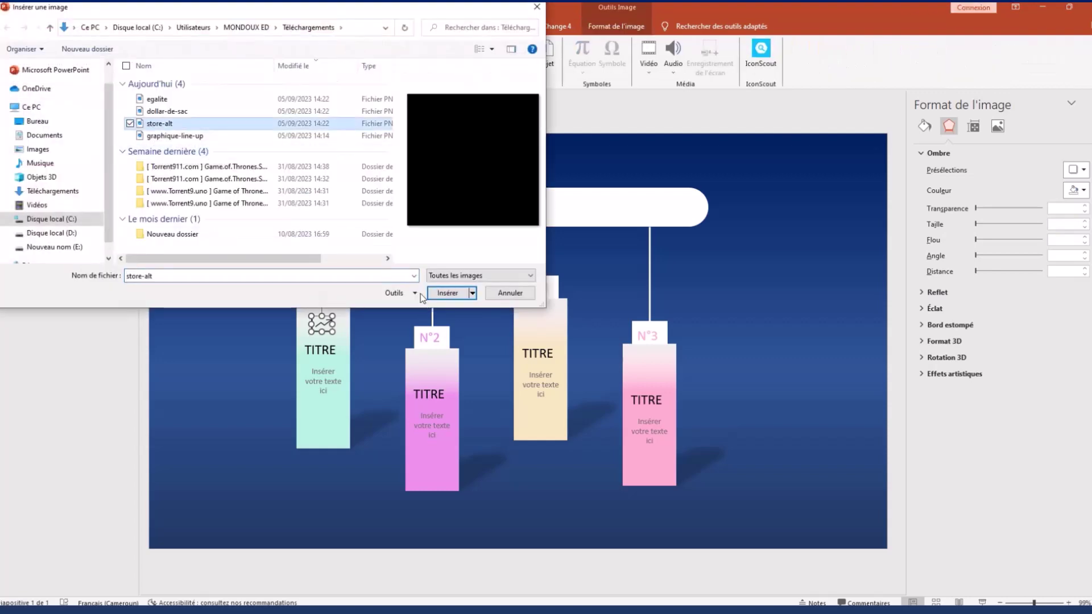
left_click(448, 292)
mouse_move(667, 193)
left_mouse_down()
mouse_move(373, 470)
mouse_move(430, 370)
left_mouse_up()
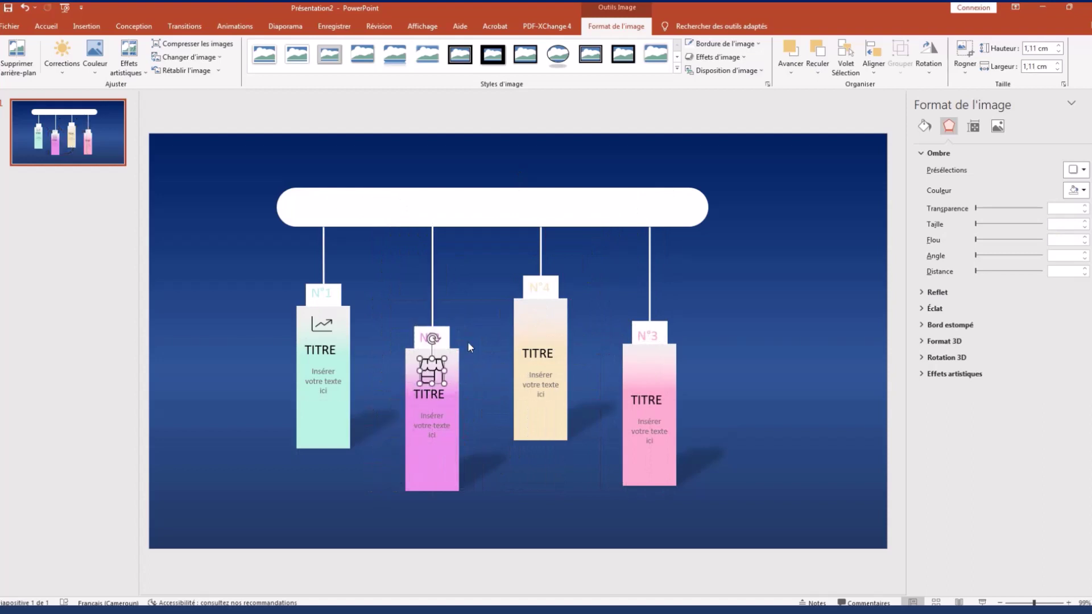
Step: Insert the dollar-de-sac money-bag icon and shrink it onto the N°4 tag
left_click(86, 26)
left_click(97, 54)
left_click(114, 95)
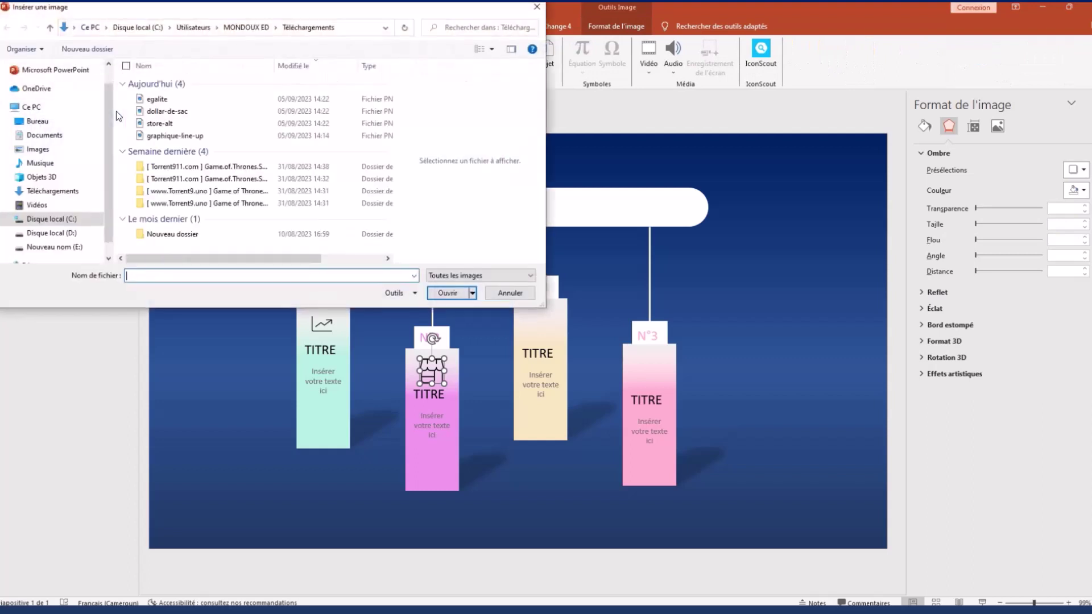
left_click(167, 111)
left_click(447, 293)
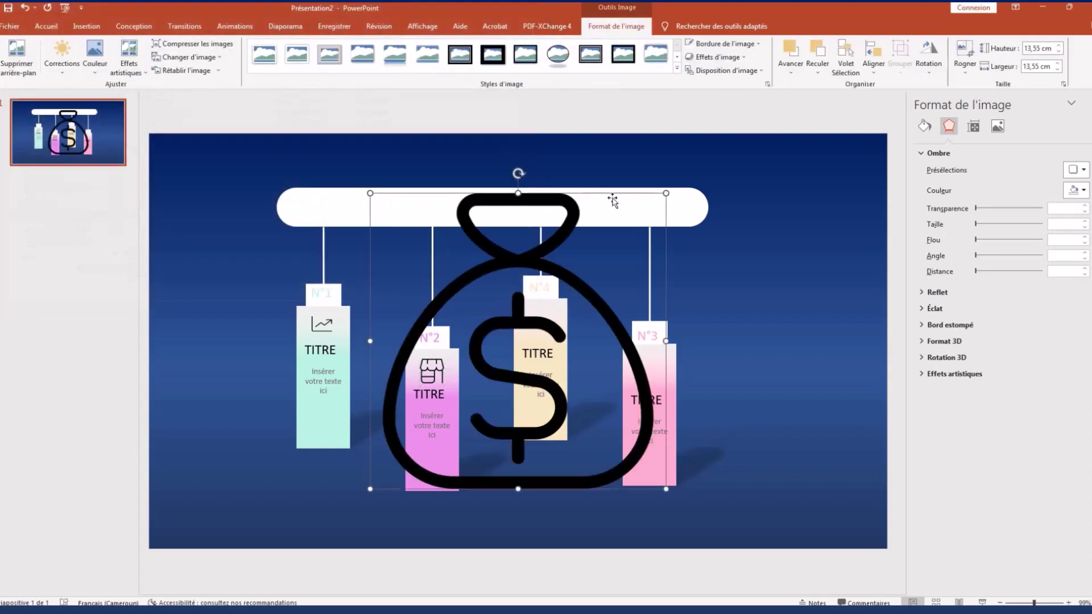
mouse_move(667, 194)
left_mouse_down()
mouse_move(413, 446)
mouse_move(555, 319)
left_mouse_up()
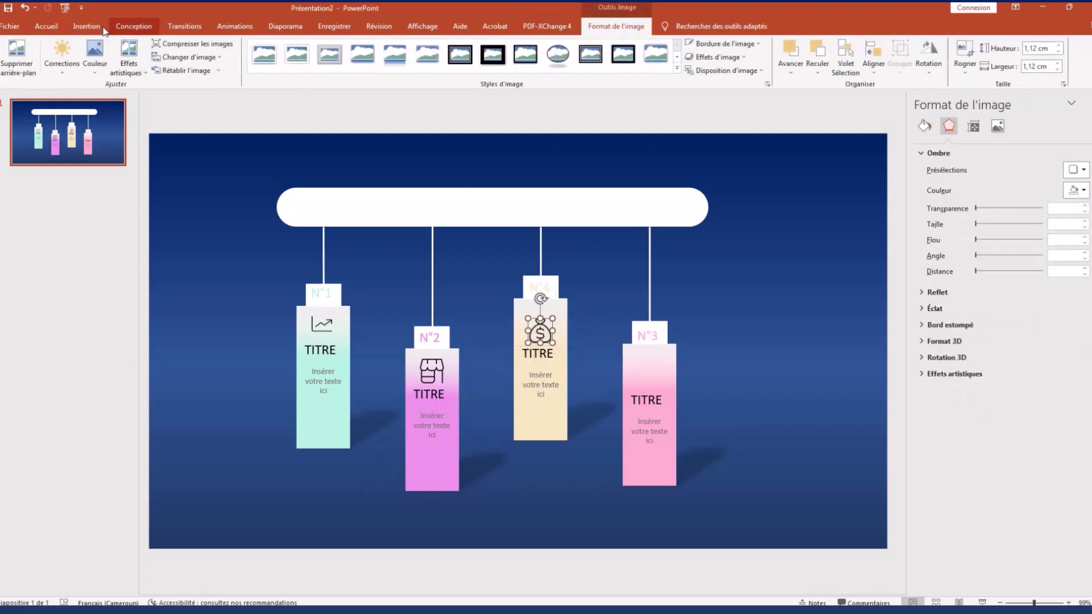
Step: Insert the egalite balance-scale icon and shrink it onto the N°3 tag
left_click(87, 26)
left_click(96, 56)
left_click(106, 102)
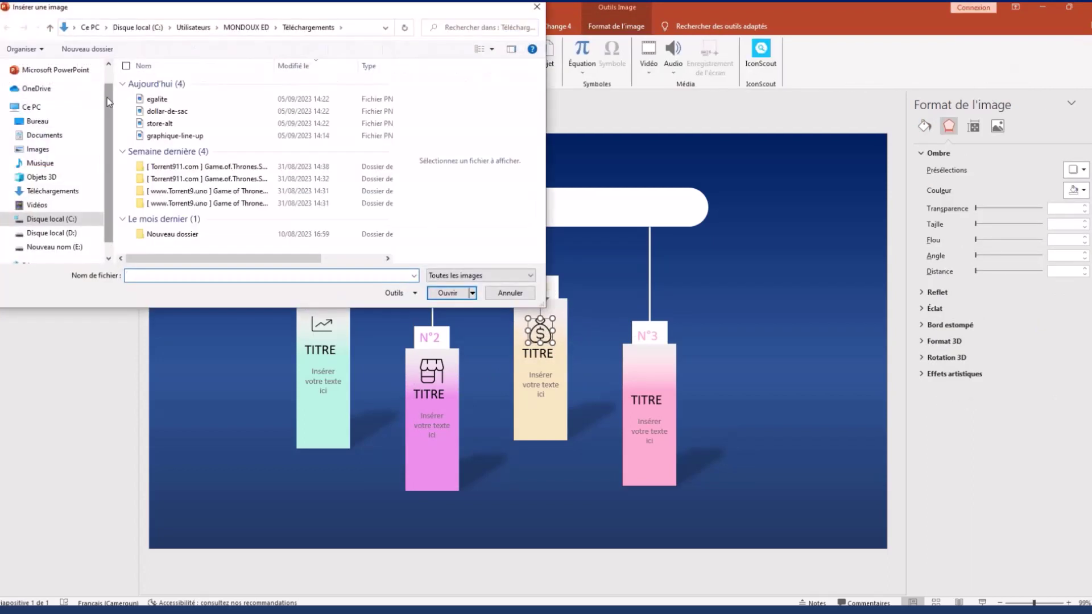
left_click(182, 211)
left_click(450, 291)
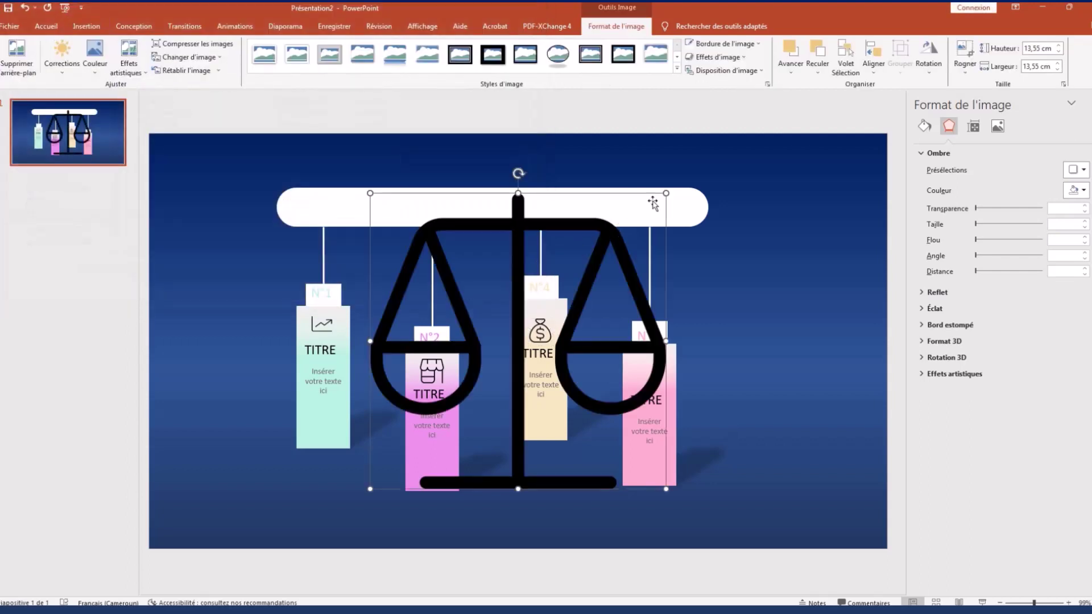
mouse_move(668, 194)
left_mouse_down()
mouse_move(408, 451)
mouse_move(653, 365)
mouse_move(641, 384)
left_mouse_up()
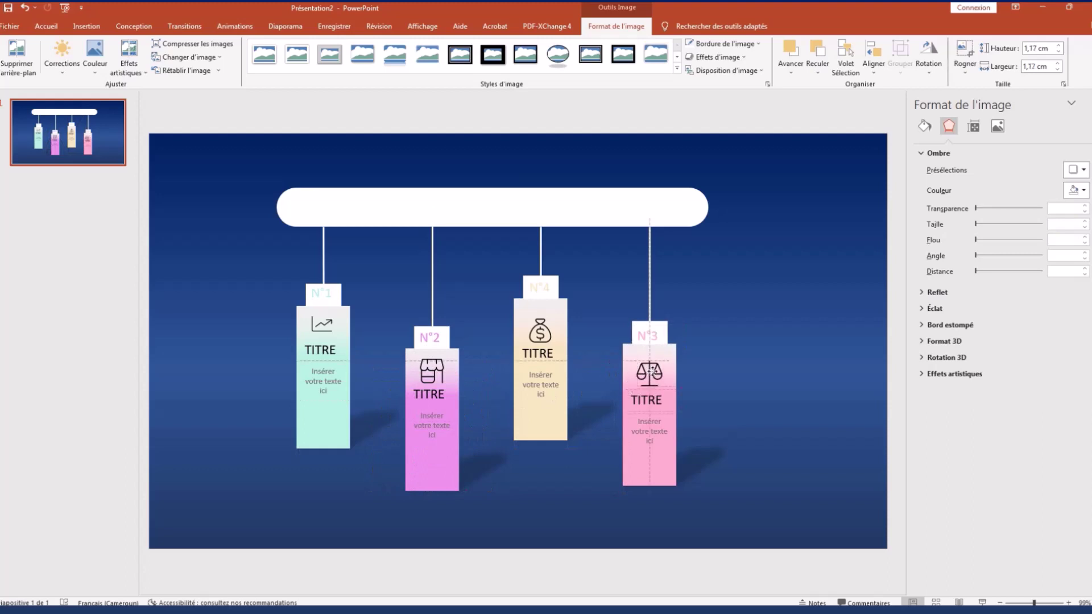
left_click(736, 398)
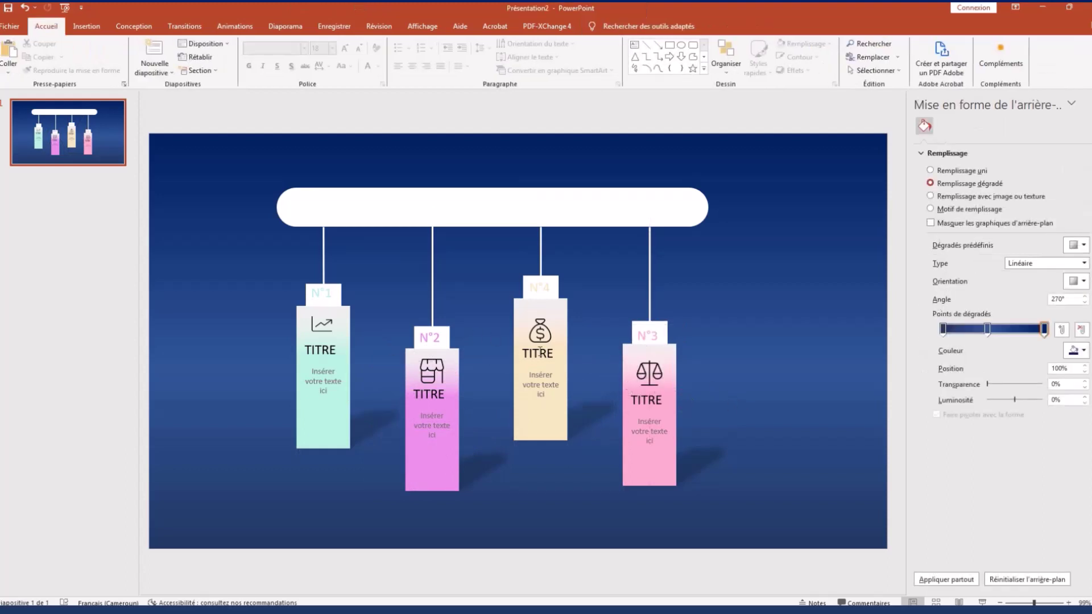
Step: Duplicate the white rounded bar and shrink the copy to sit inside it
left_click(580, 193)
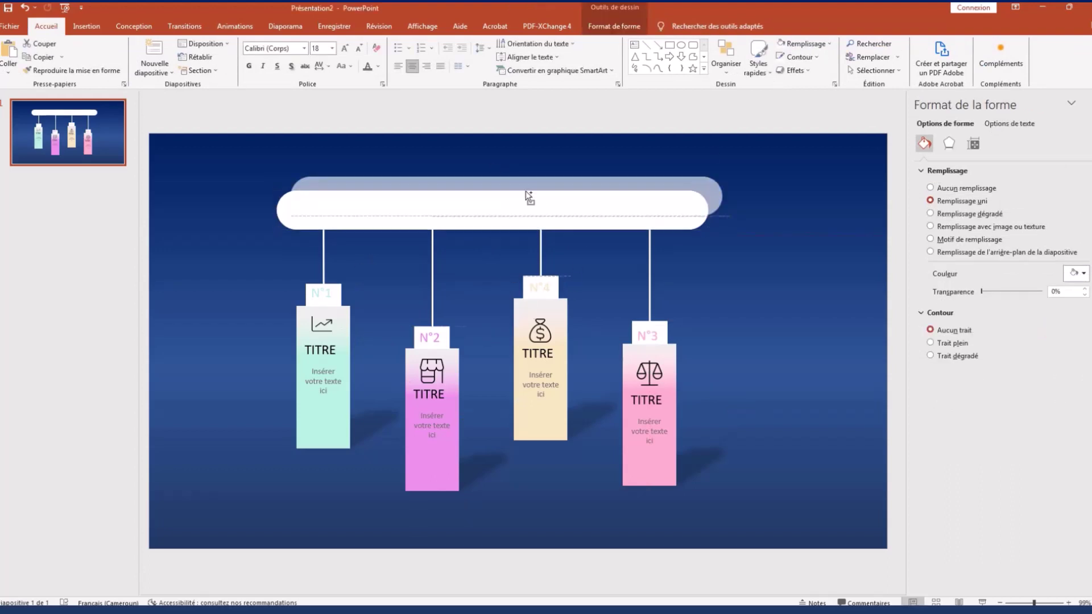
left_click_drag(512, 208, 520, 184, "ctrl")
left_click_drag(285, 165, 316, 204)
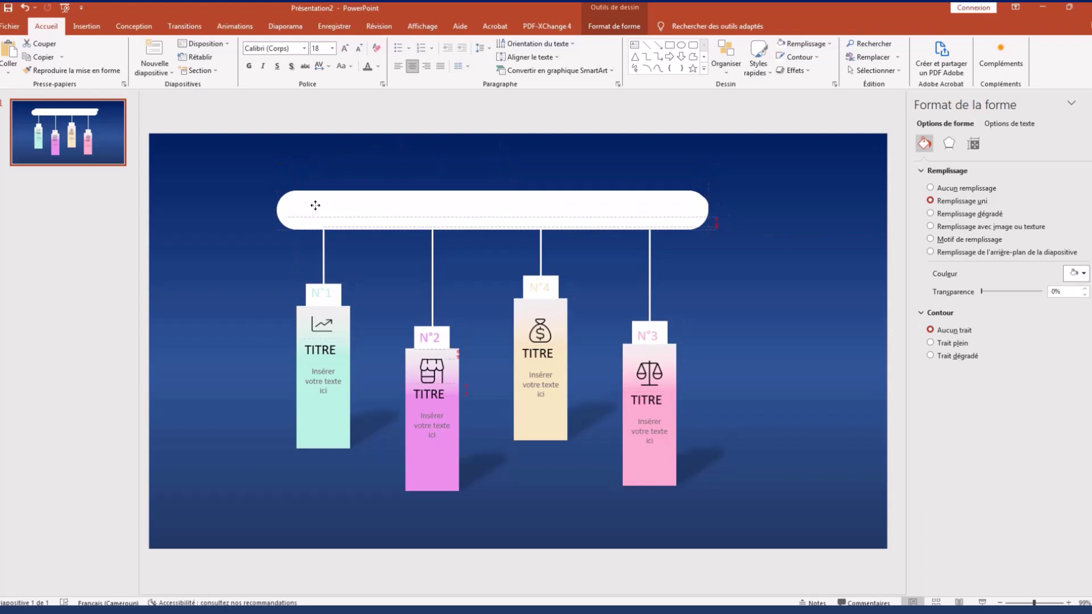
Step: Fill the inner bar with Bleu, Accentuation1, then select all slide objects
left_click(613, 27)
left_click(471, 43)
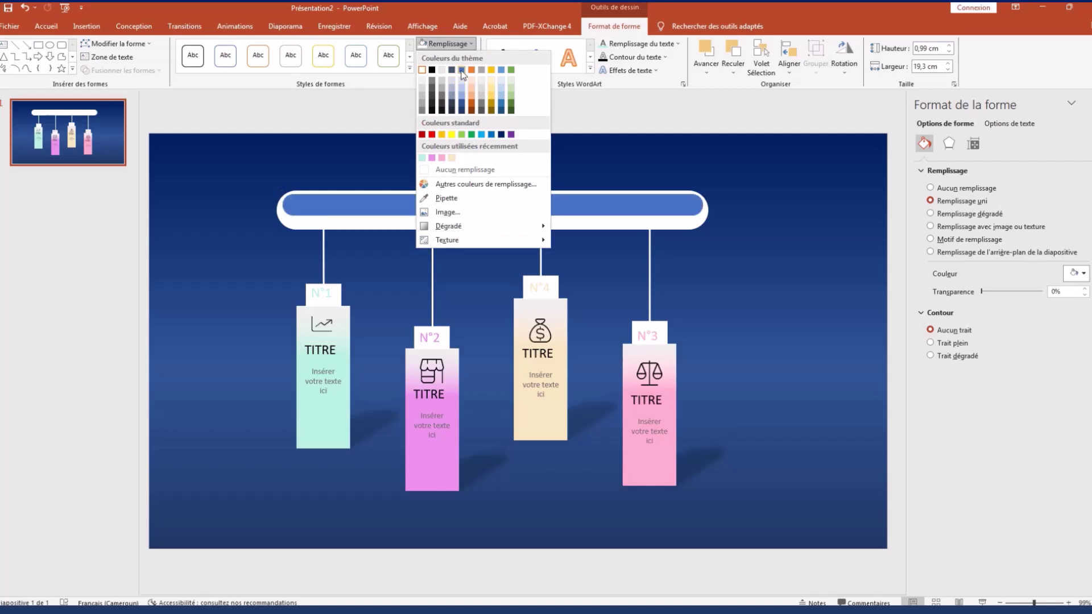
left_click(461, 70)
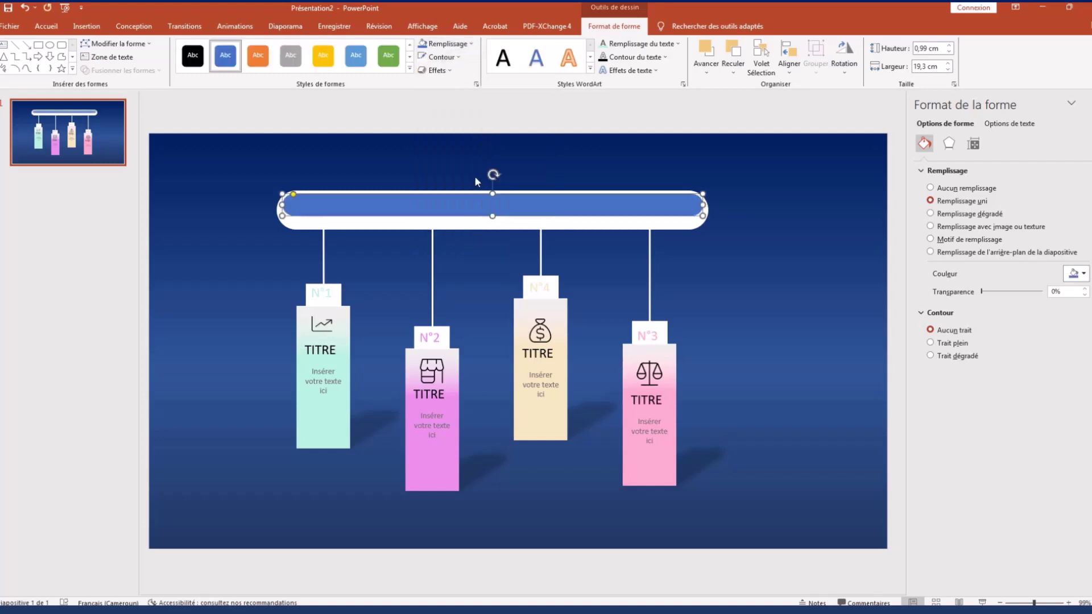
left_click(454, 197)
left_click(453, 212, "shift")
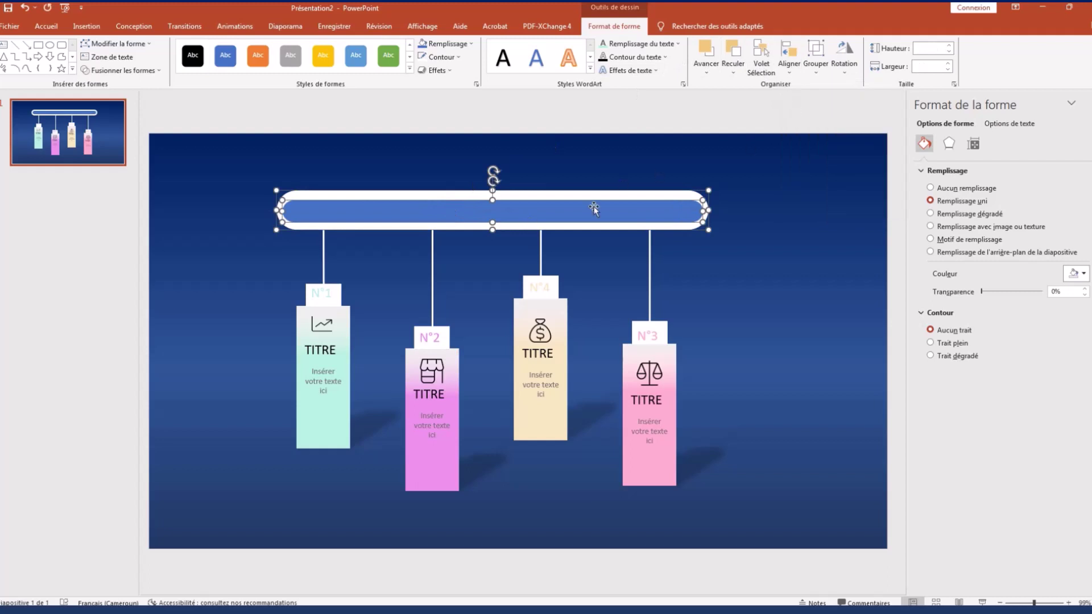
key("Escape")
key("ctrl+a")
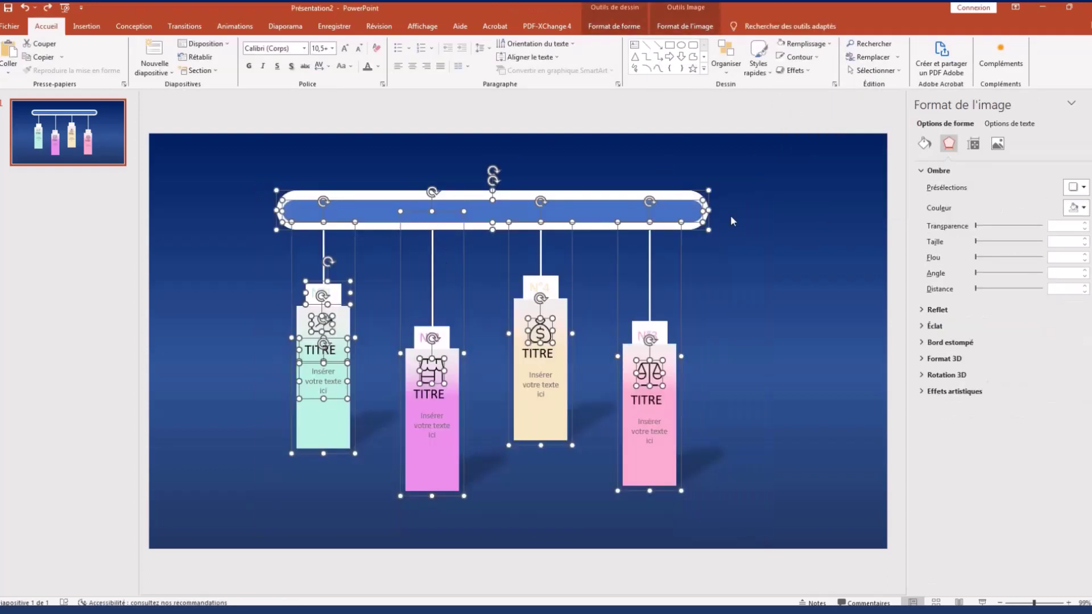
Step: Group all the diagram's objects into a single object
right_click(653, 444)
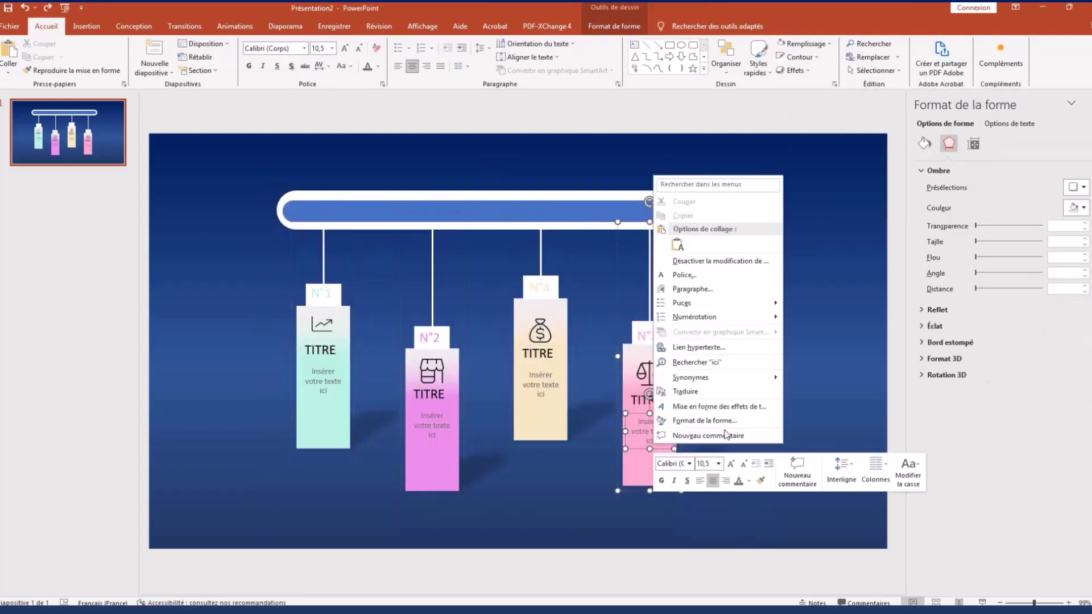
left_click(245, 172)
left_click_drag(805, 520, 199, 91)
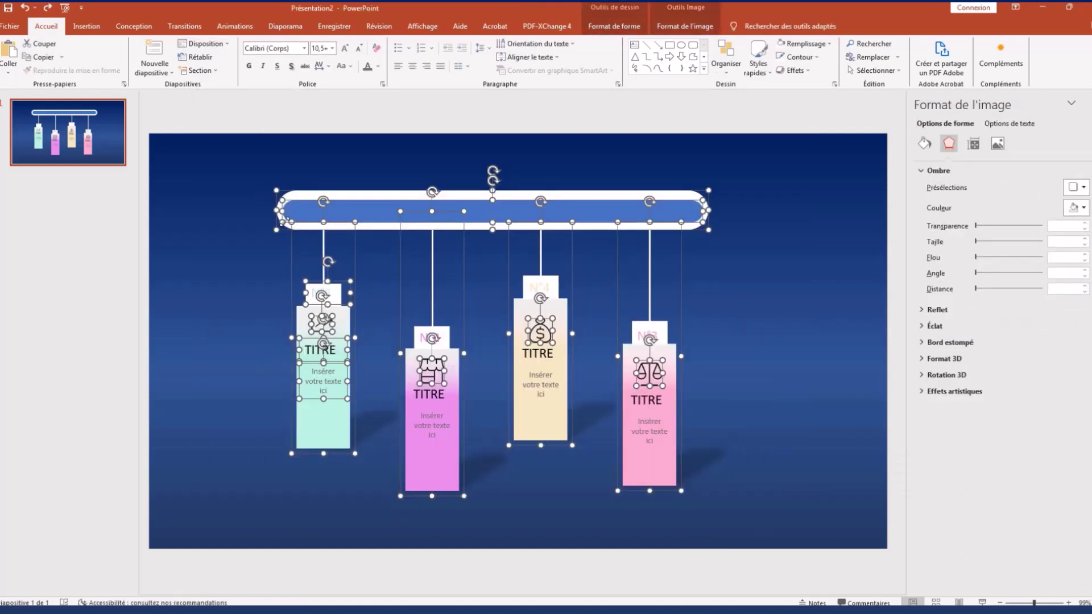
right_click(283, 210)
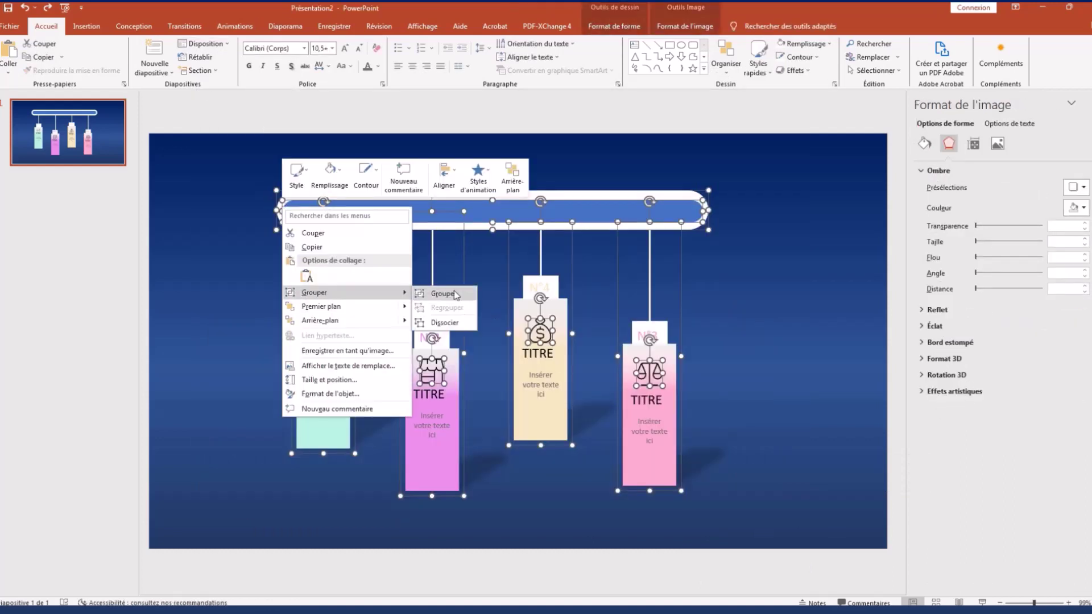
left_click(449, 293)
left_click_drag(474, 185, 510, 185)
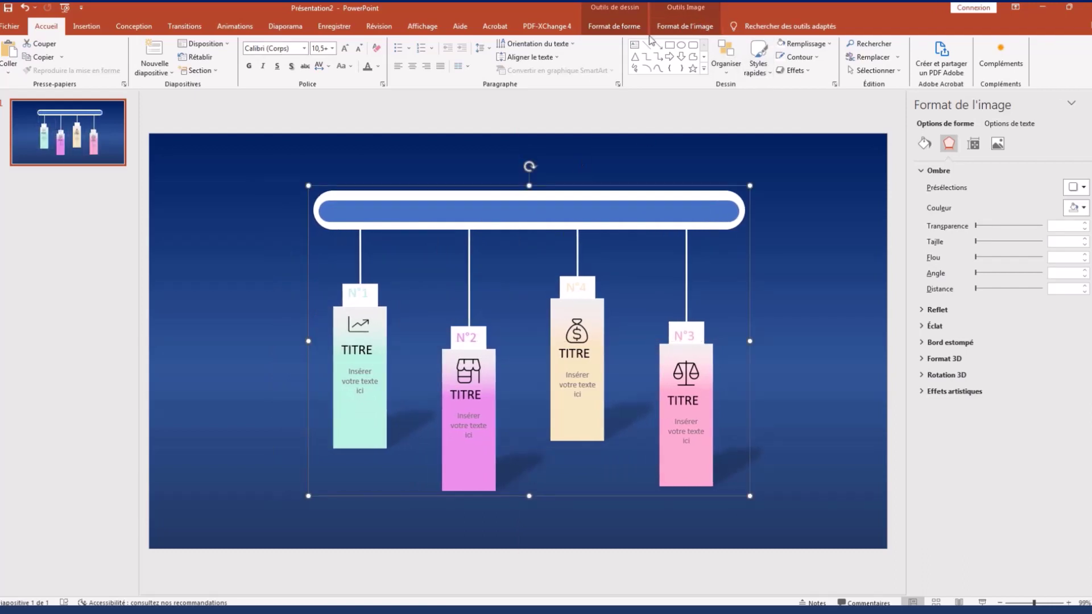
Step: Align the grouped diagram to the slide's middle and centre it horizontally
left_click(615, 26)
left_click(789, 75)
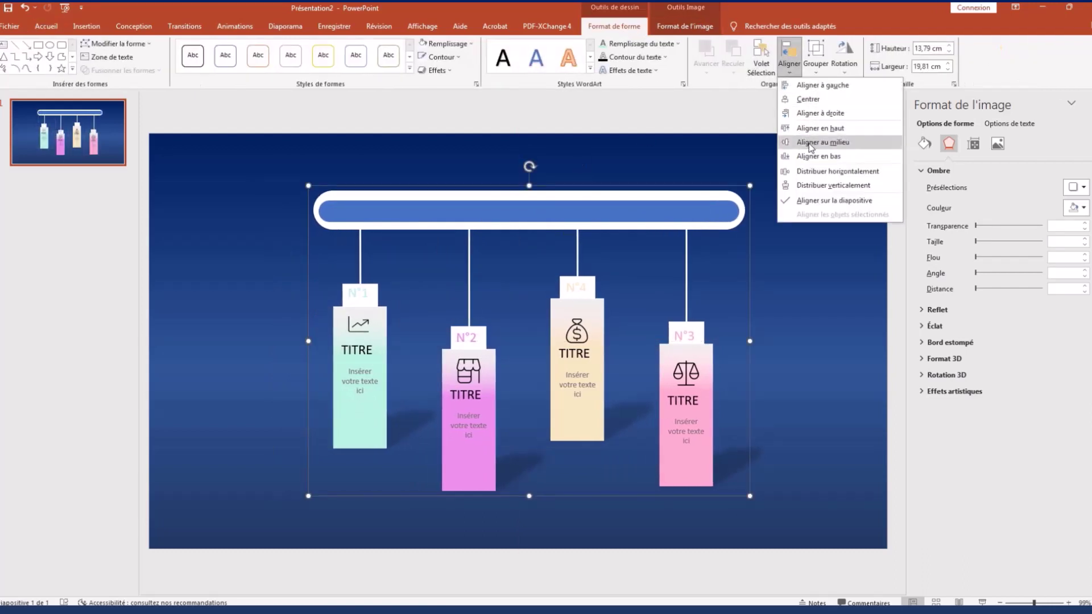
left_click(821, 142)
left_click(790, 73)
left_click(808, 99)
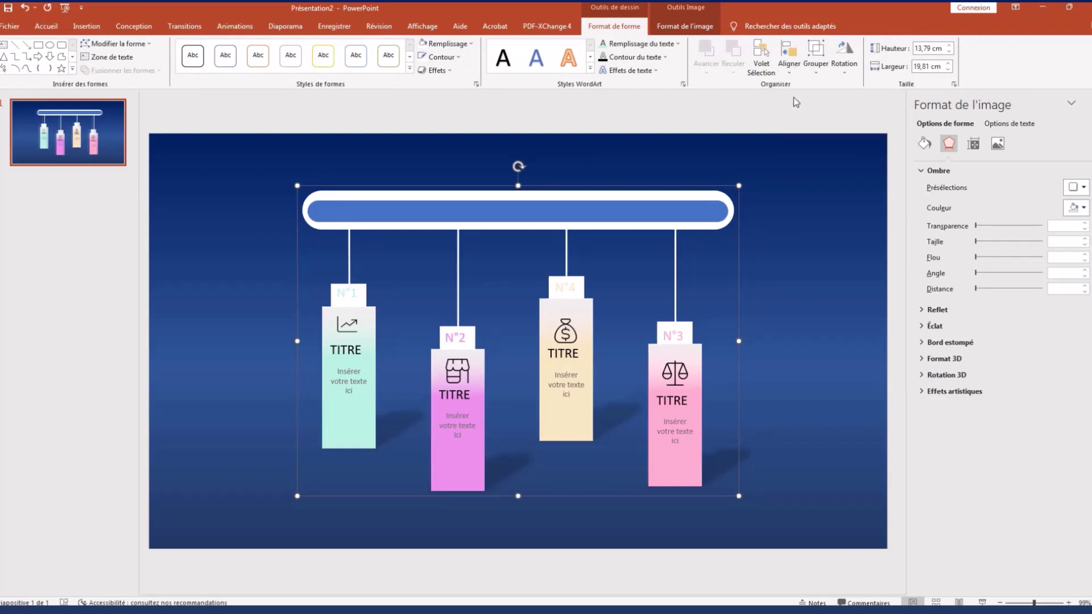
left_click(794, 315)
Step: Preview the finished slide as a slideshow and return to editing
left_click(80, 9)
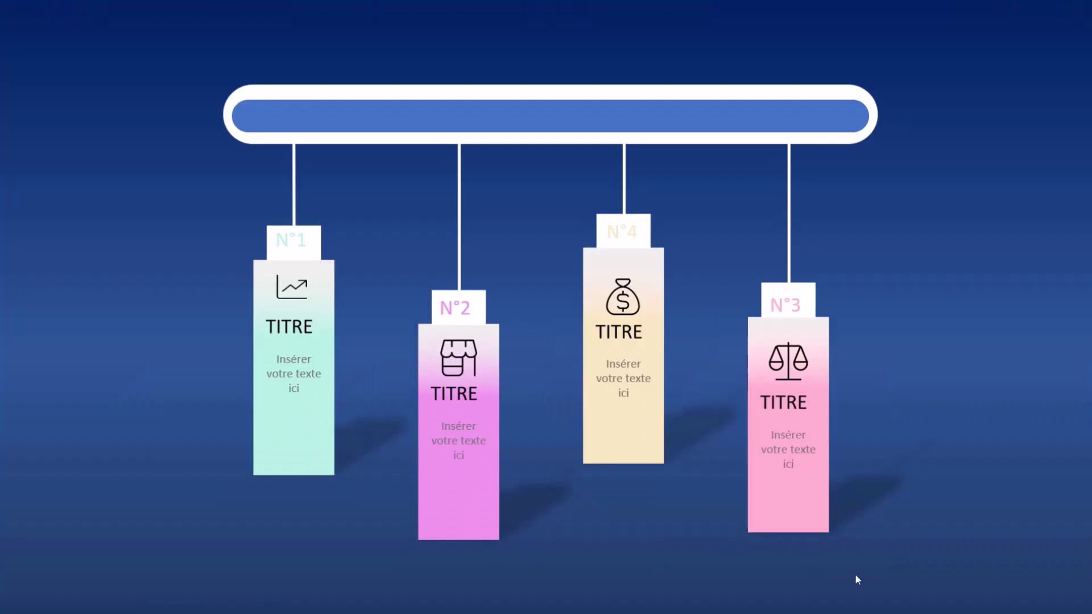
left_click(935, 544)
left_click(847, 498)
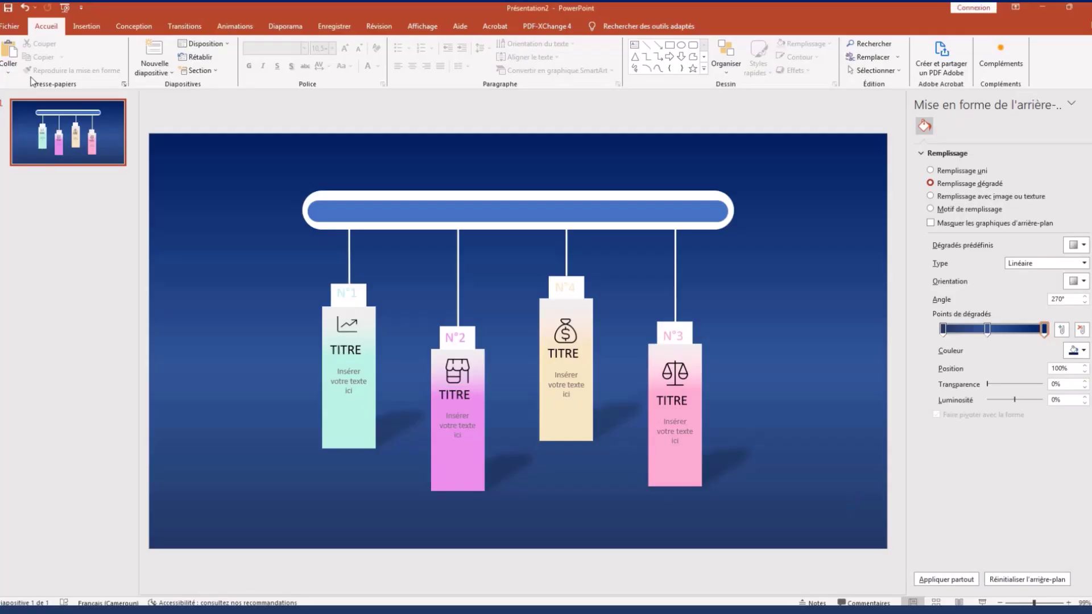